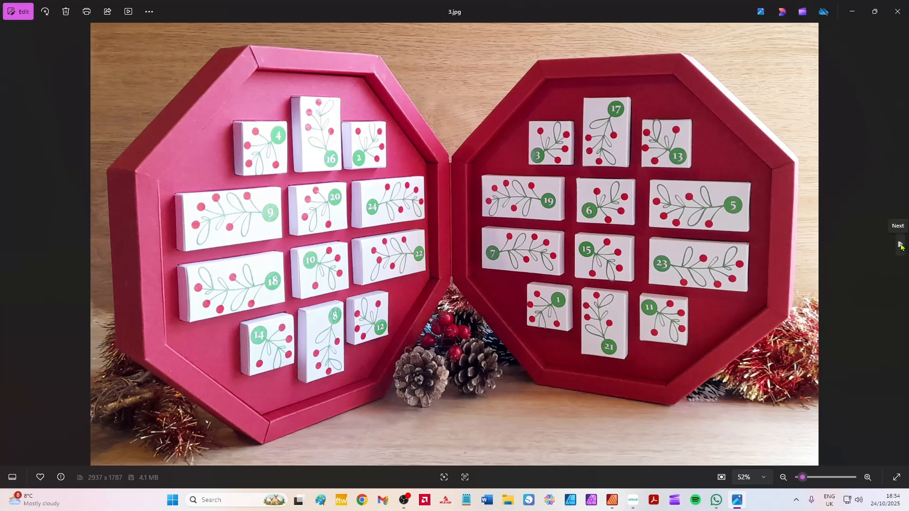
Browse the finished advent calendar photos through 5.jpg and return to the labelled box-size photo 1.jpg.
click(900, 245)
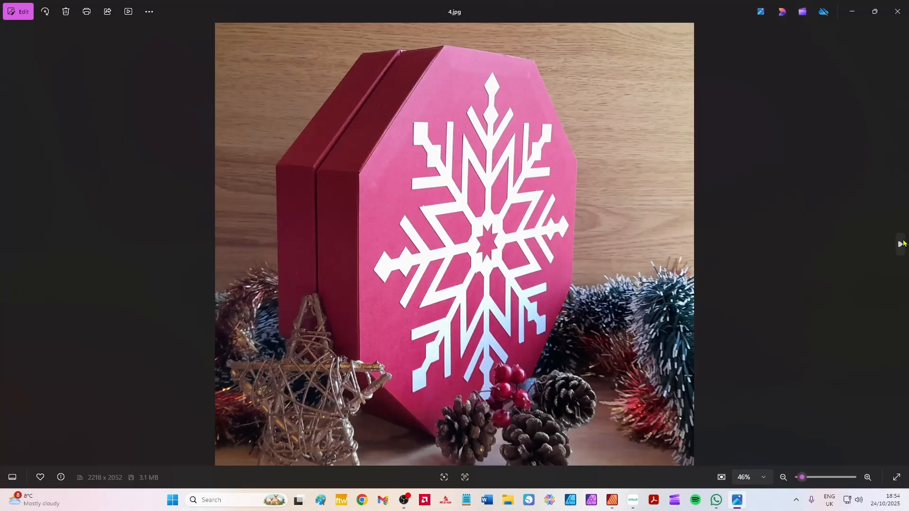
click(900, 245)
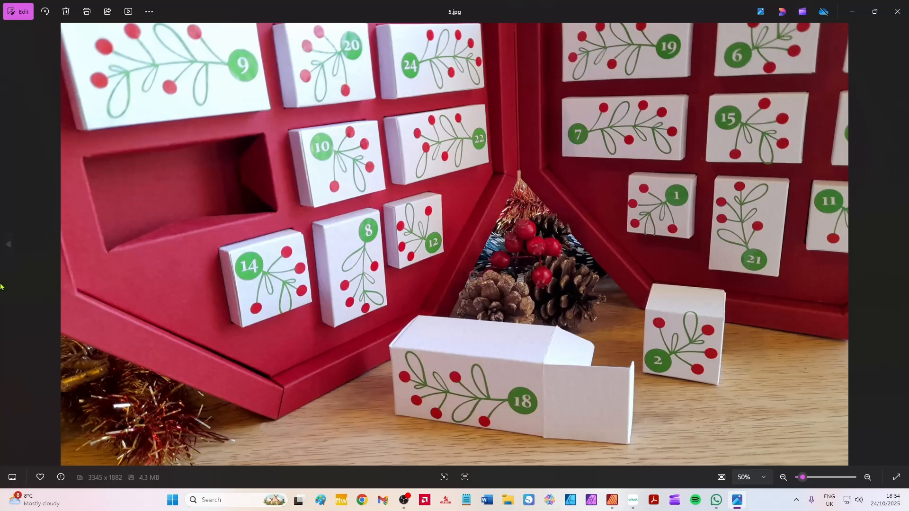
click(8, 244)
click(8, 244)
click(7, 245)
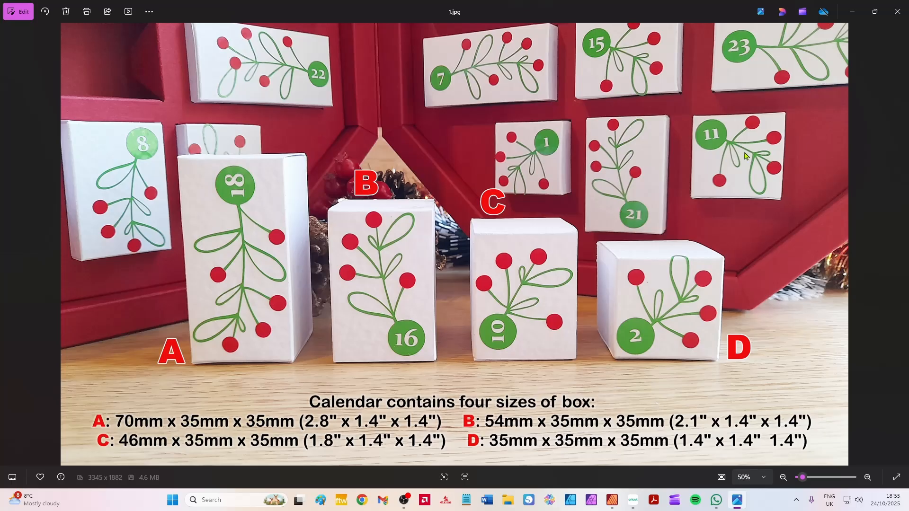
View the calendar photos from 2.jpg to 7.jpg, showing the opened book, loose boxes and snowflake cover.
click(900, 244)
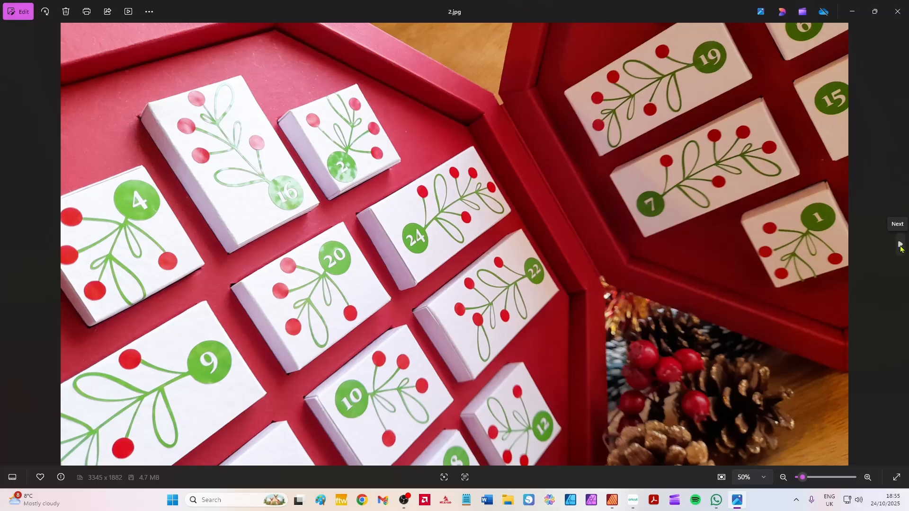
click(901, 245)
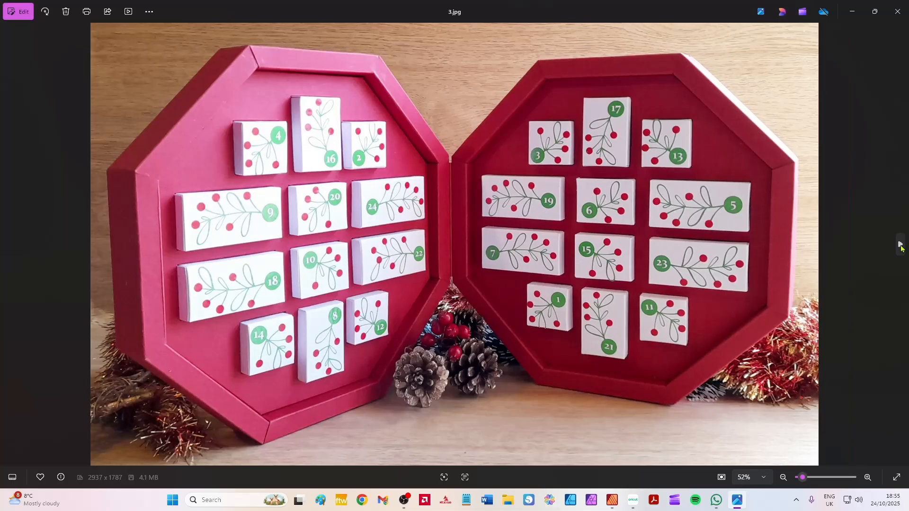
click(901, 245)
click(900, 245)
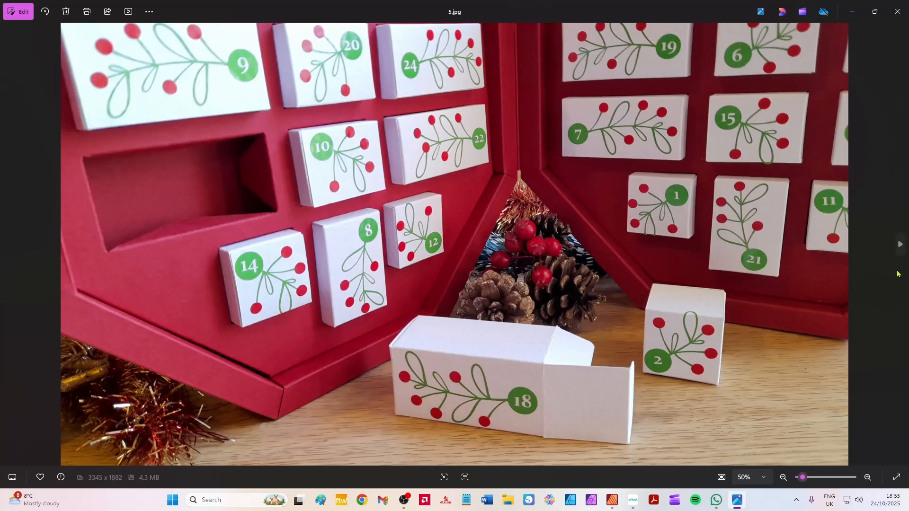
click(900, 245)
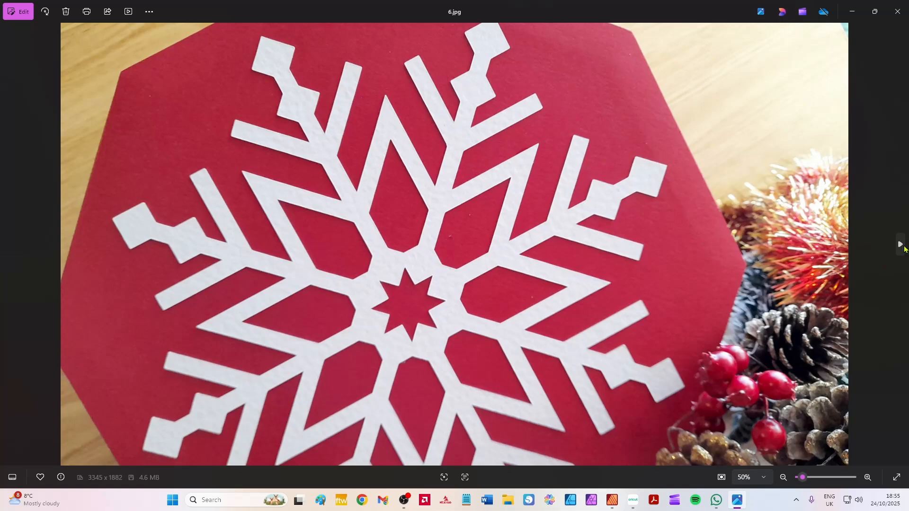
click(901, 246)
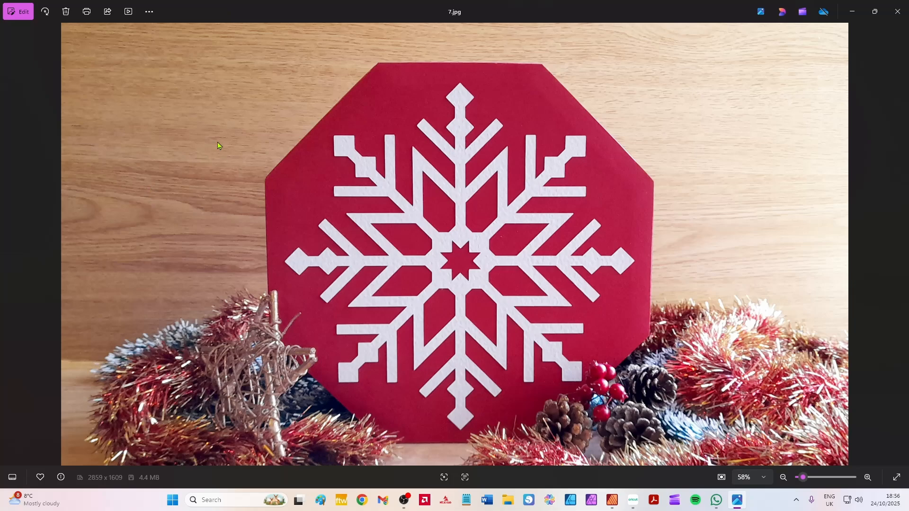
Switch to Cricut Design Space and upload Octagonal_Book_Advent_2025.svg onto the canvas under its existing image name.
click(634, 502)
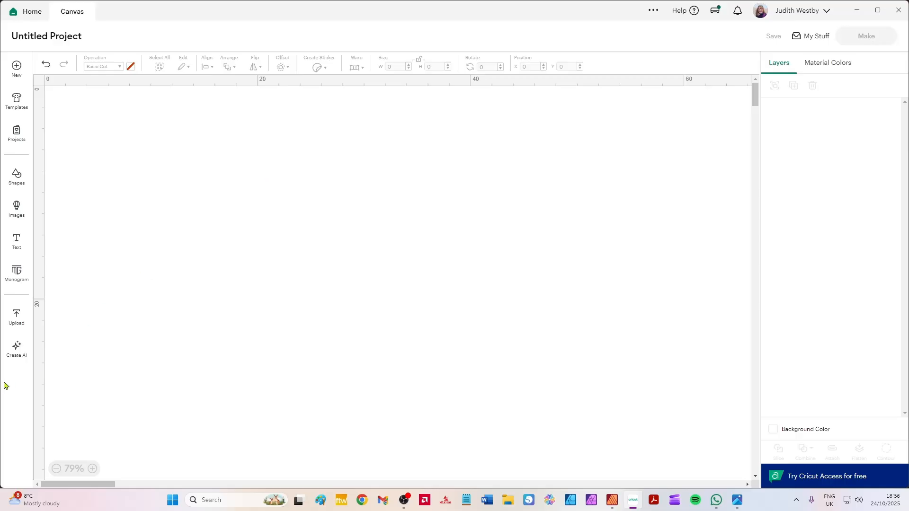
click(18, 319)
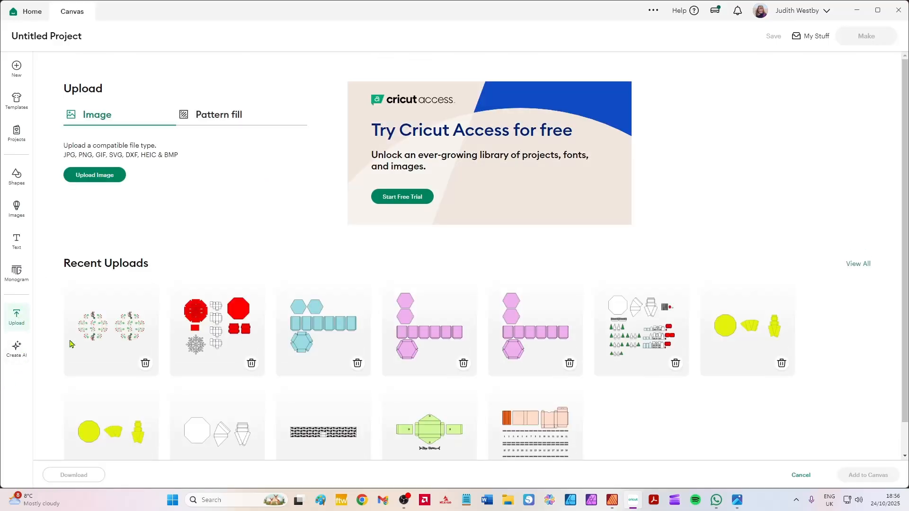
click(85, 177)
click(479, 288)
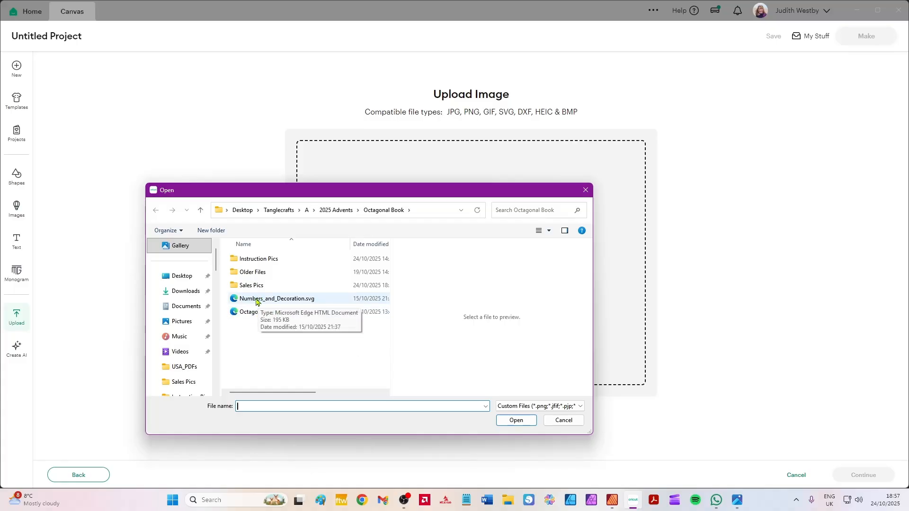
click(258, 315)
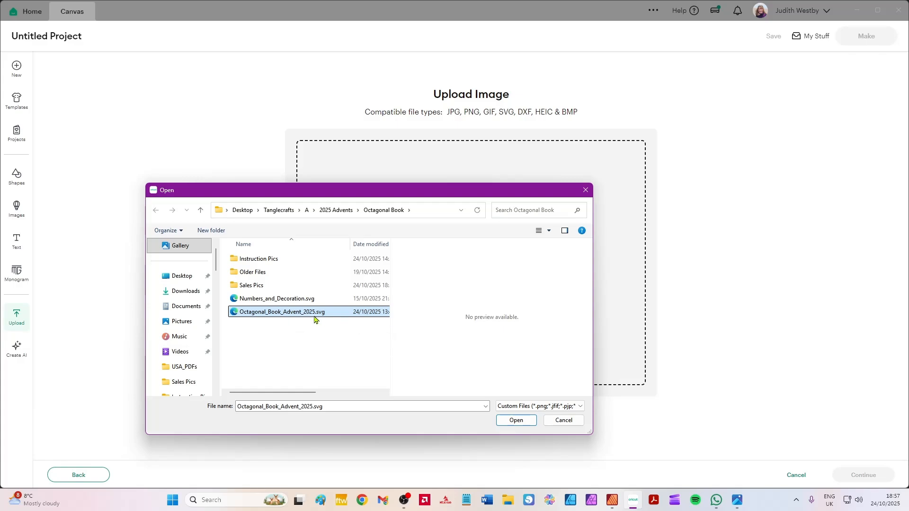
click(522, 424)
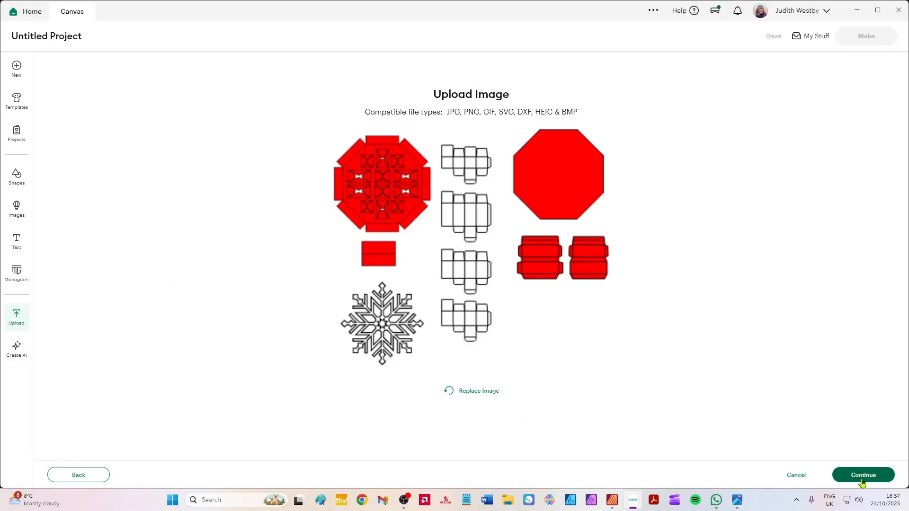
click(862, 482)
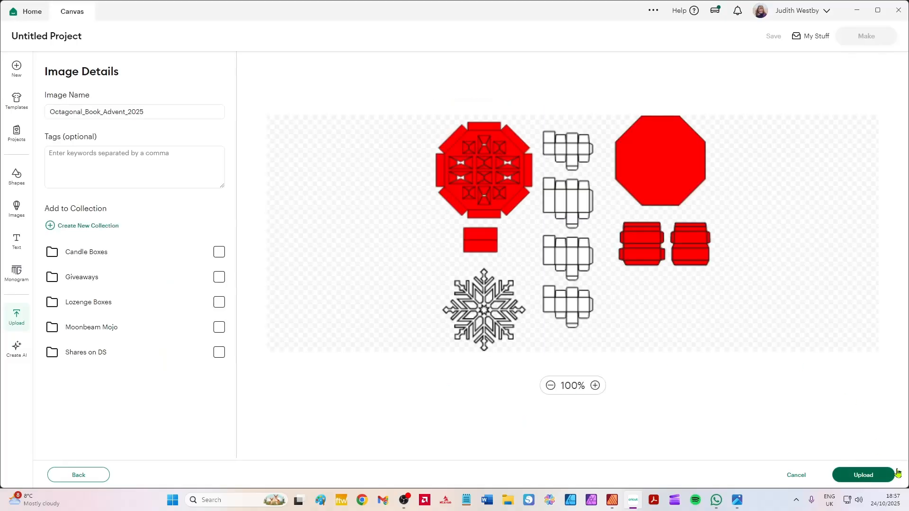
click(877, 477)
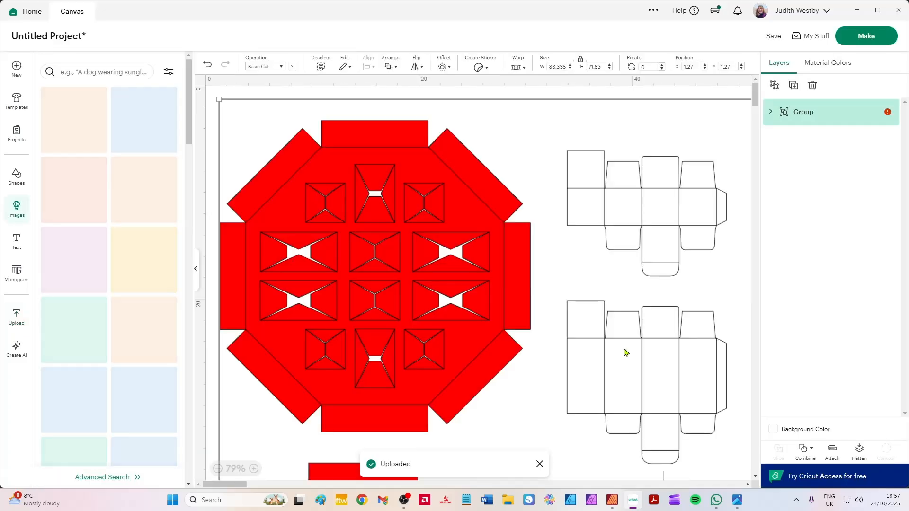
Collapse the image library and move the whole imported design away from the canvas corner to about X 24.9, Y 7.3 cm.
click(195, 271)
scroll(400, 243, down, 4)
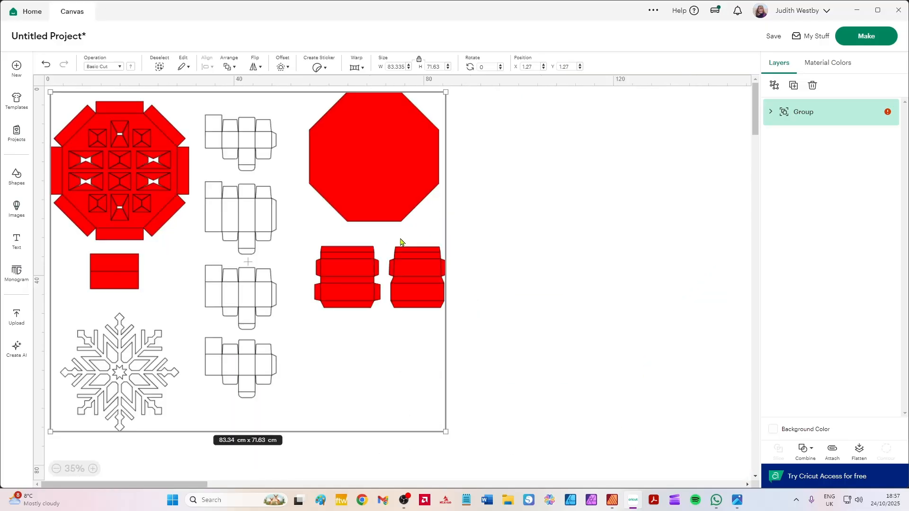
drag(371, 156, 482, 184)
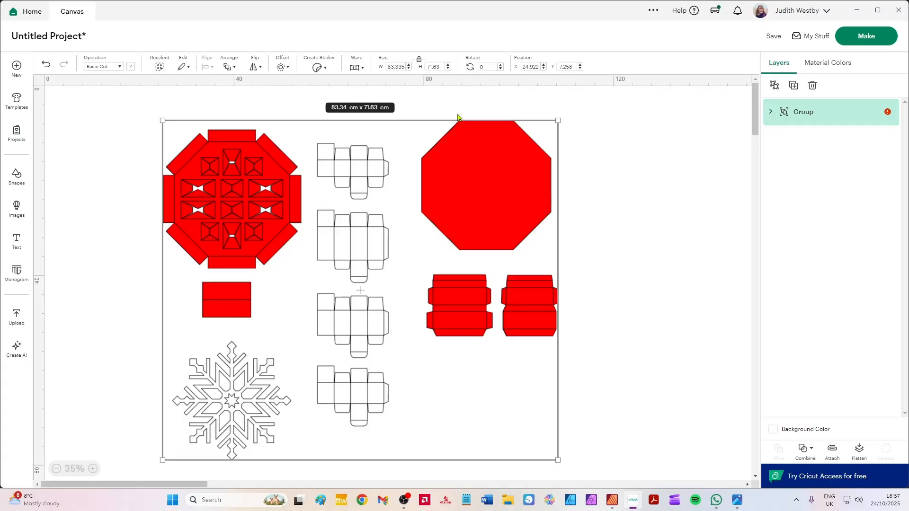
click(642, 325)
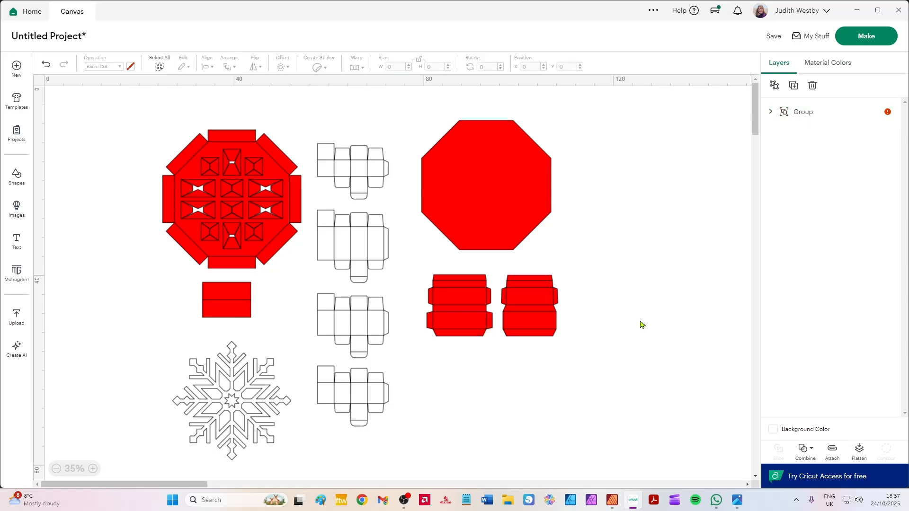
Switch to the Octagonal_Book_Advent_Instructions document in Affinity Publisher and examine the part labels and cut quantities on page 1.
click(612, 500)
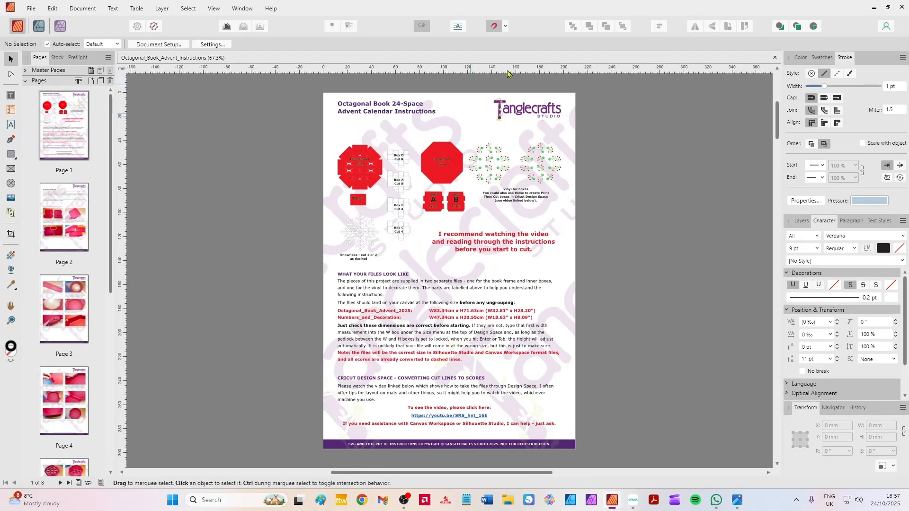
scroll(477, 206, up, 2)
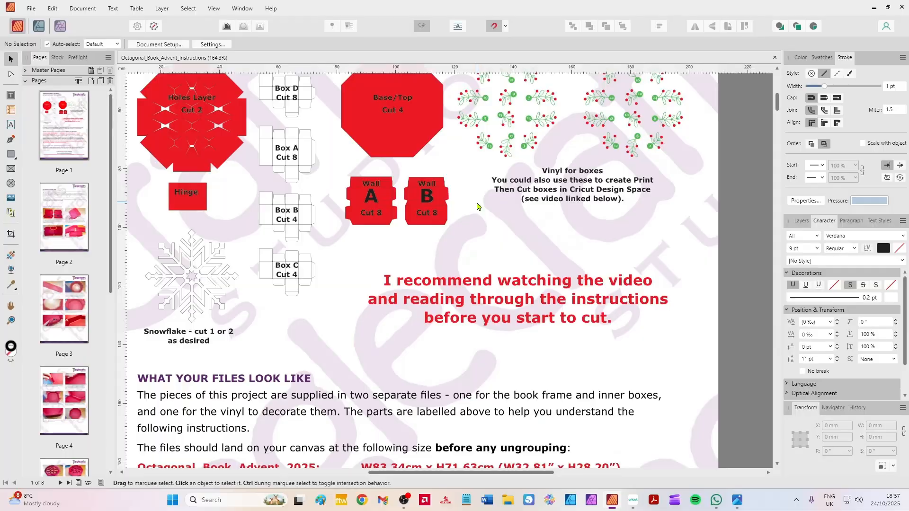
scroll(426, 175, up, 3)
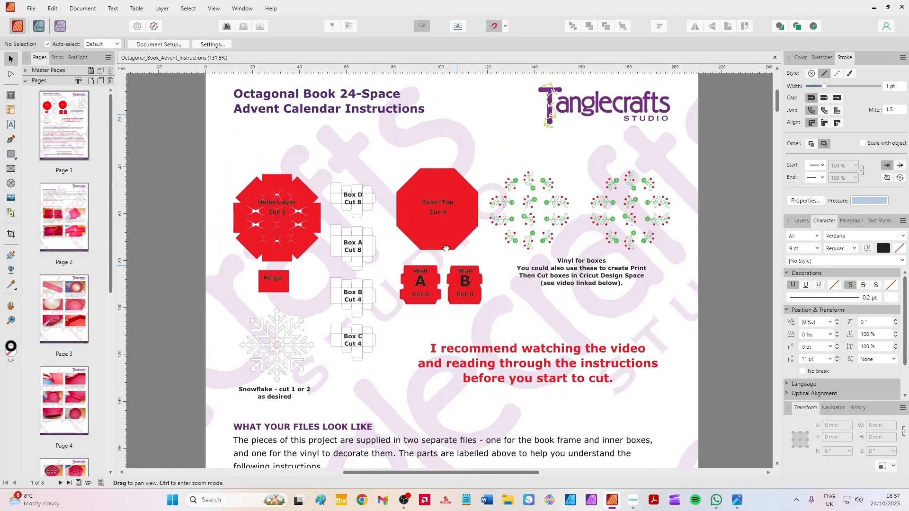
scroll(438, 252, up, 2)
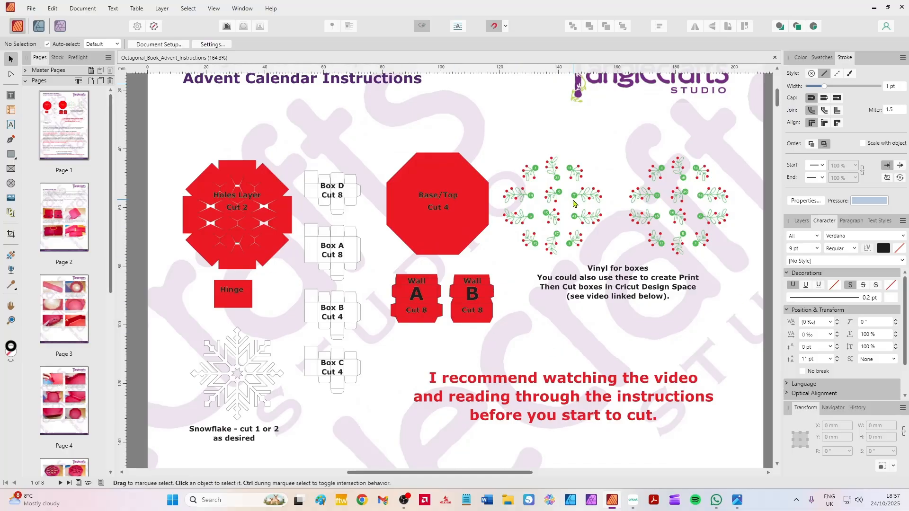
scroll(237, 223, up, 5)
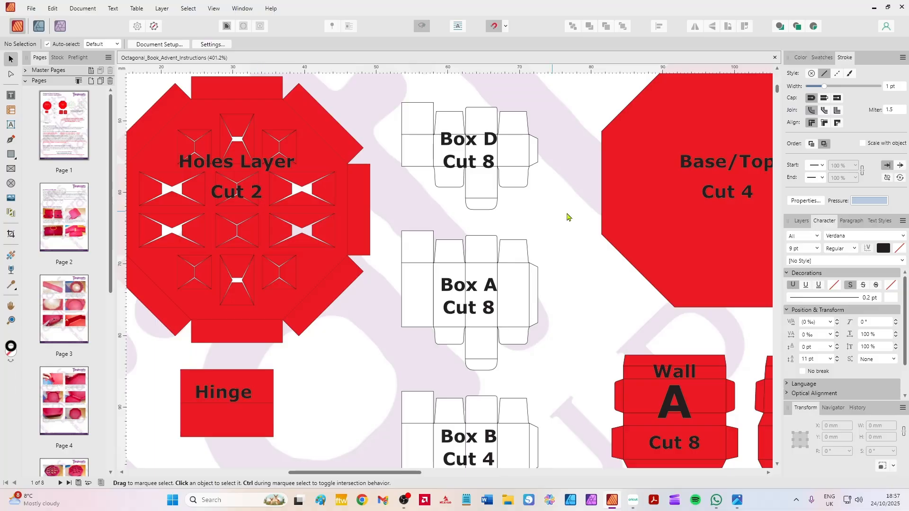
key(space)
drag(589, 201, 544, 171)
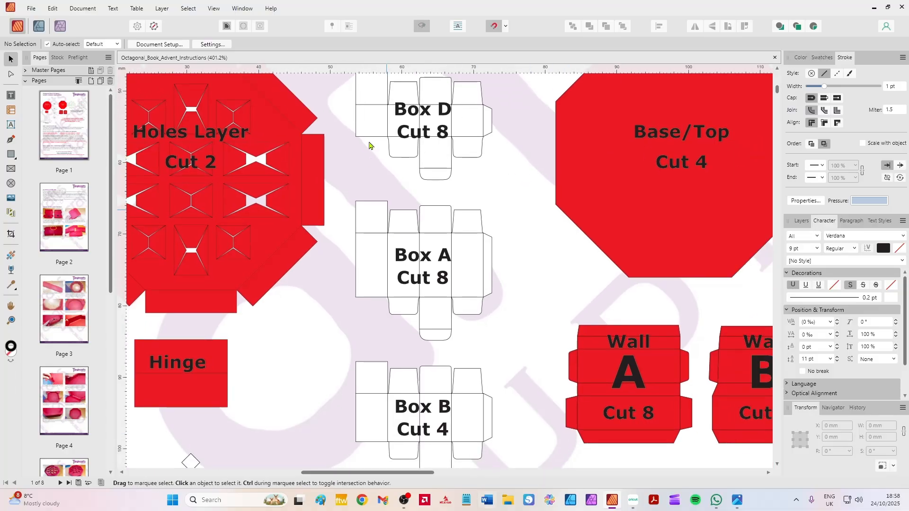
Examine the labels and cut quantities of the Base/Top octagon and the Wall A and Wall B pieces.
scroll(429, 153, down, 1)
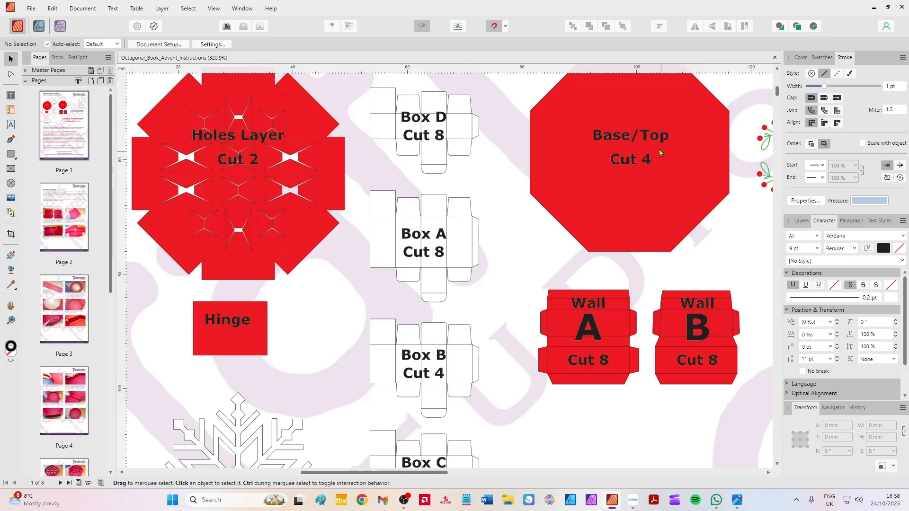
click(637, 158)
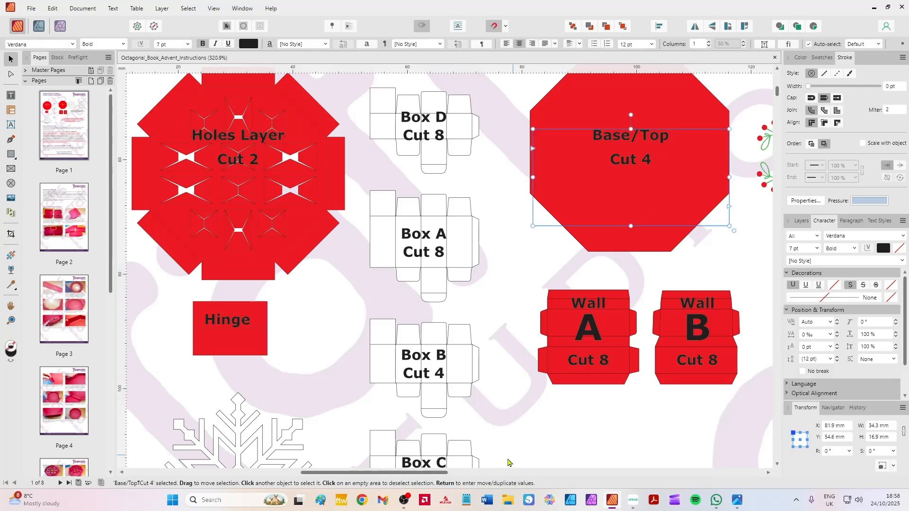
scroll(666, 366, up, 5)
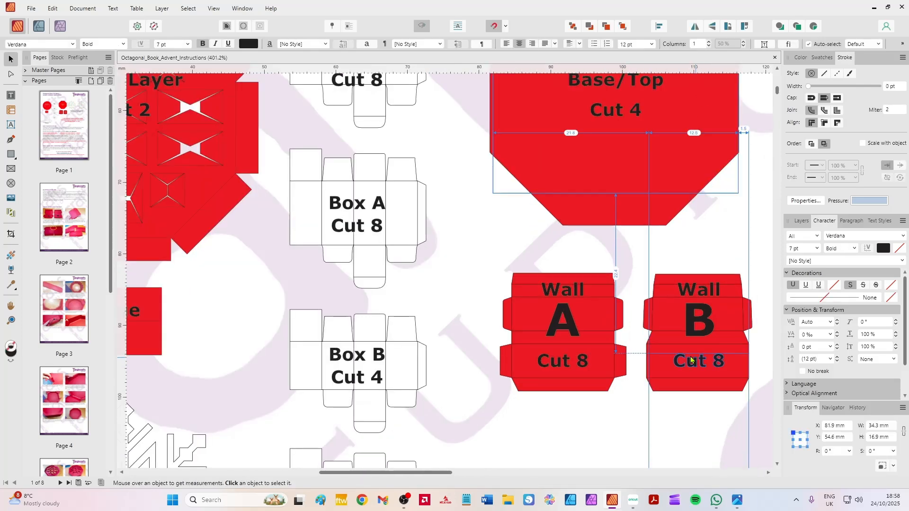
drag(598, 305, 487, 282)
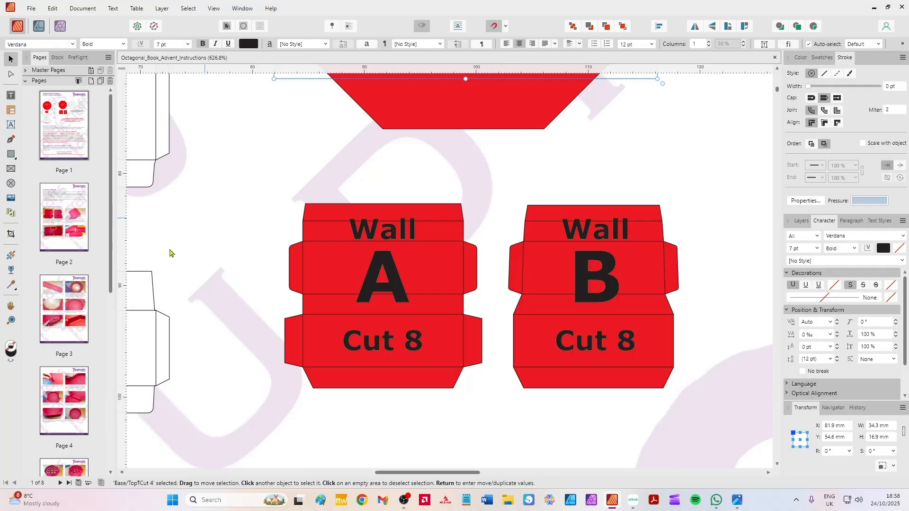
double_click(55, 224)
Return to Cricut Design Space, select the imported design to check its size, and view the Design Space settings without changing them.
click(633, 500)
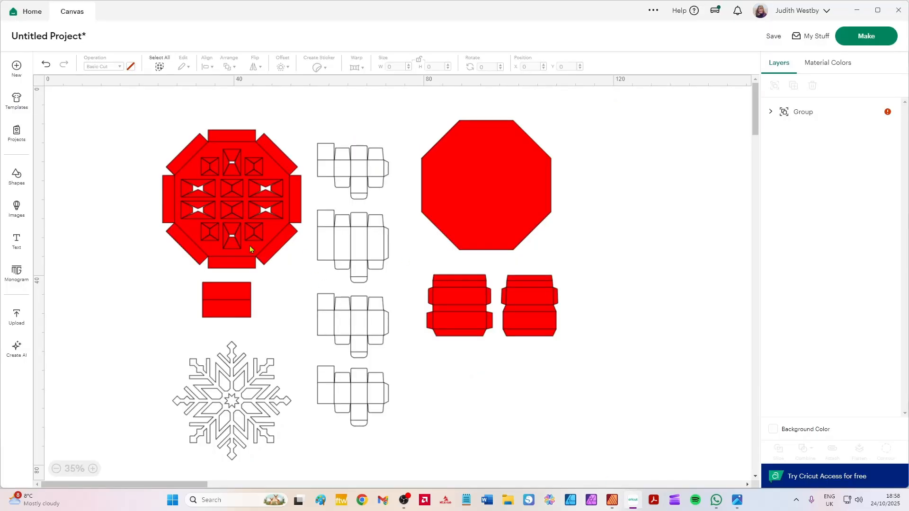
click(528, 185)
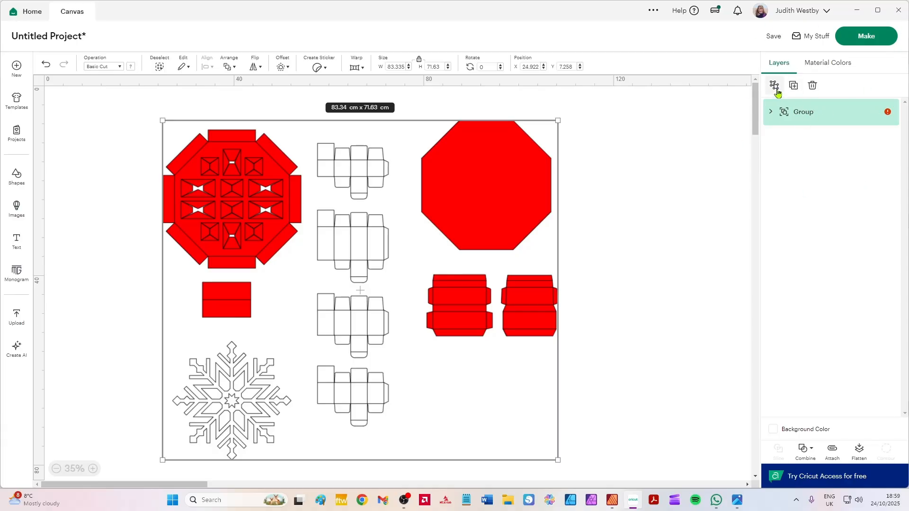
click(770, 11)
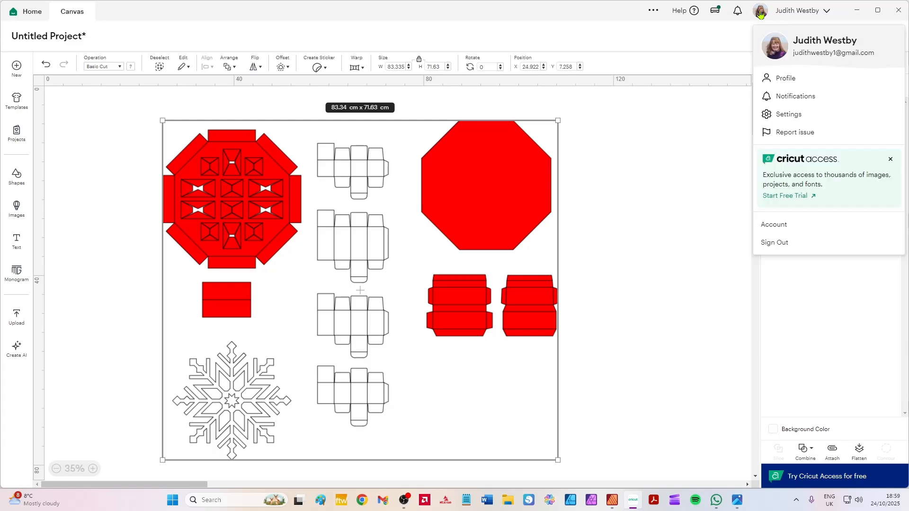
click(784, 115)
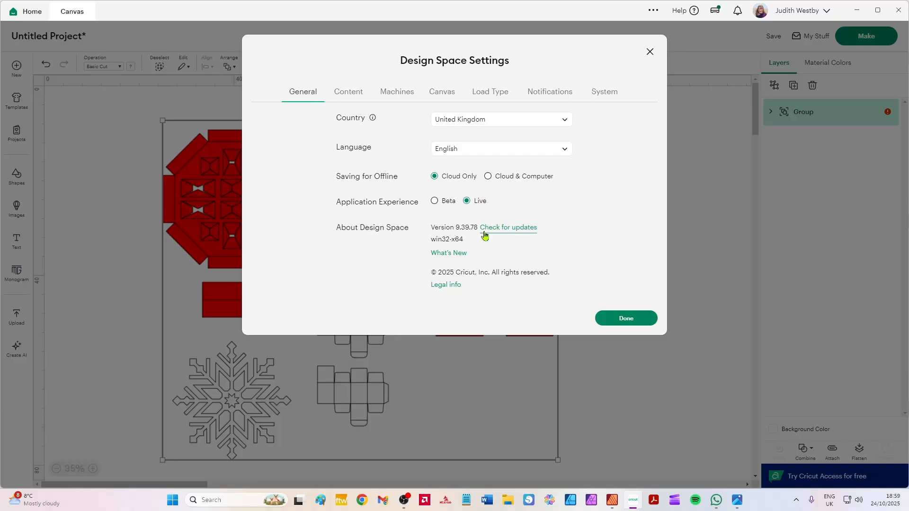
click(651, 52)
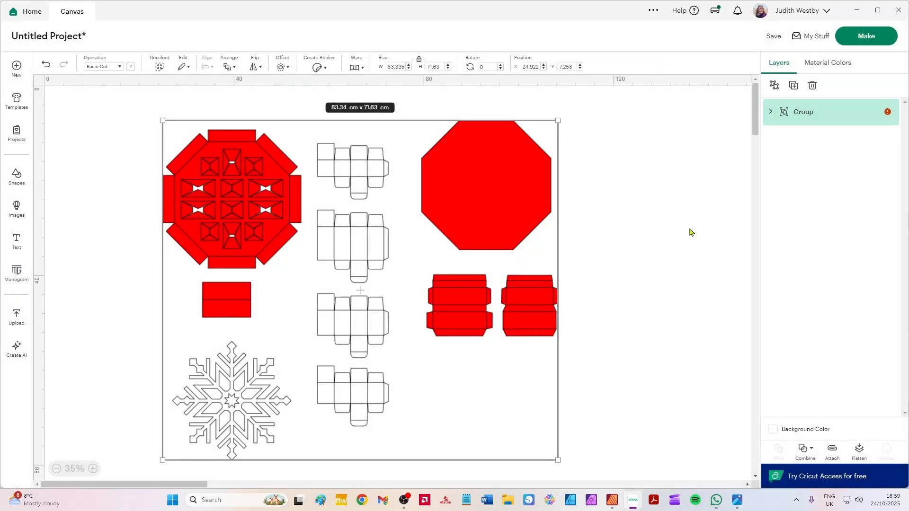
Ungroup the imported design once and toggle the cut-shapes group's visibility off and back on to identify the fold-line group.
click(775, 85)
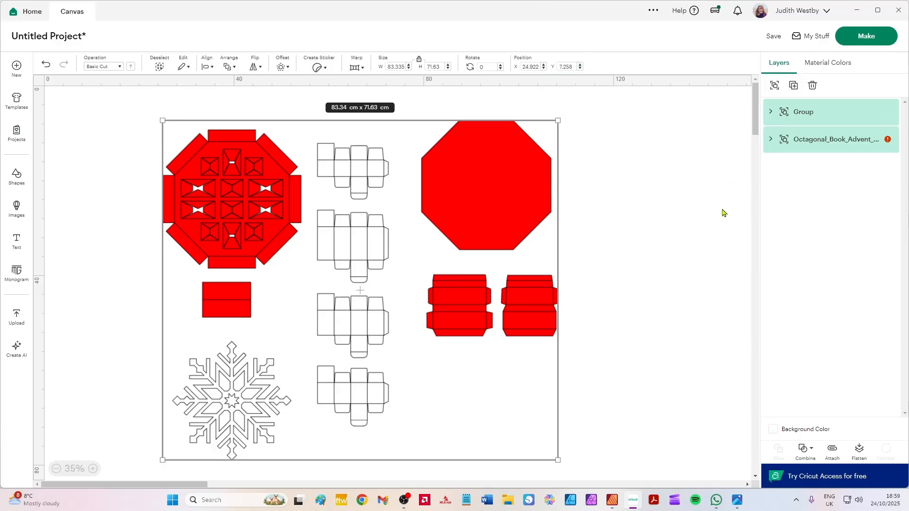
click(813, 147)
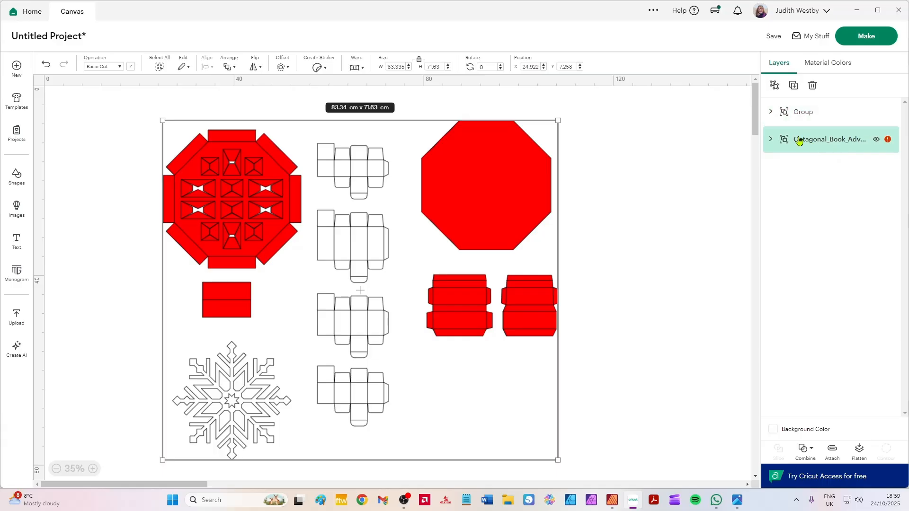
click(876, 139)
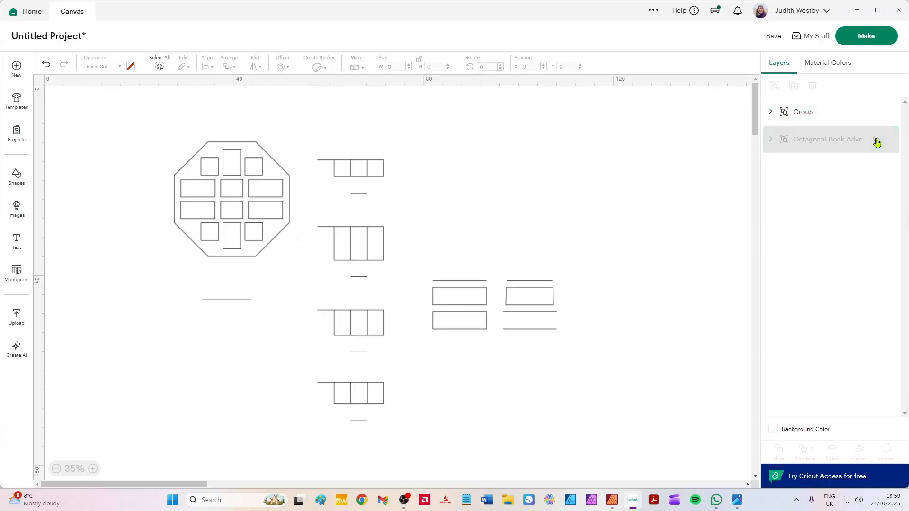
click(876, 141)
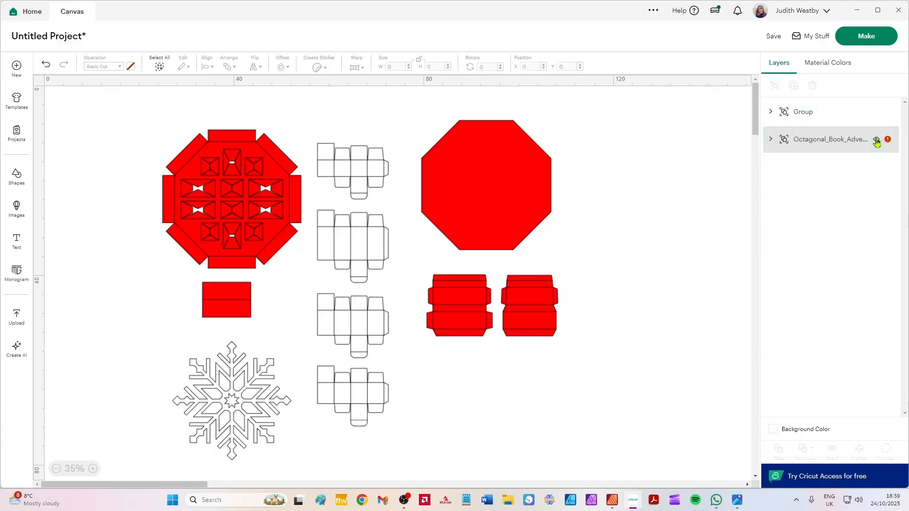
Change the operation of the whole fold-line group to Score and inspect the lines on the boxes and walls.
click(807, 117)
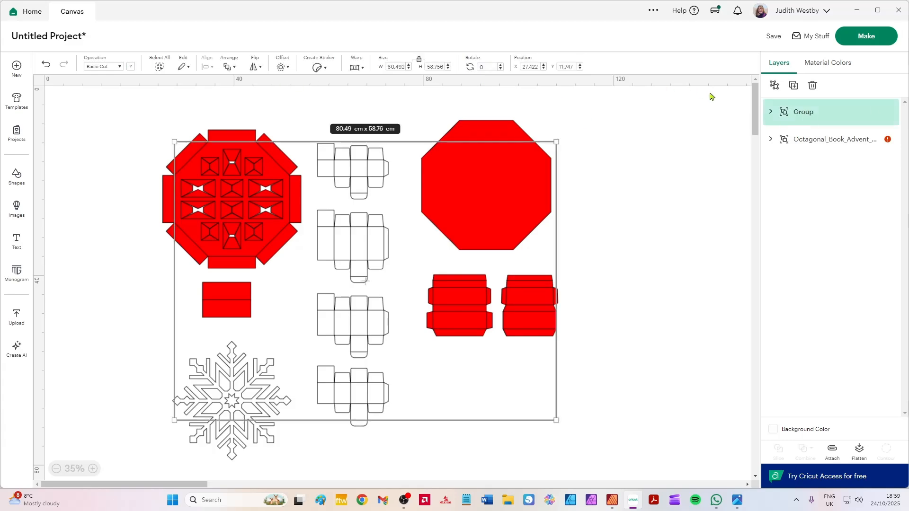
click(98, 66)
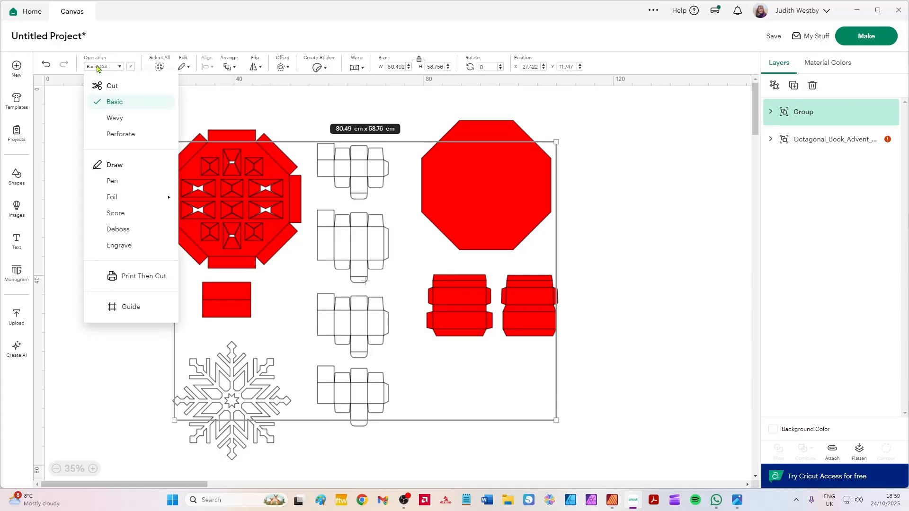
click(129, 216)
scroll(324, 246, up, 6)
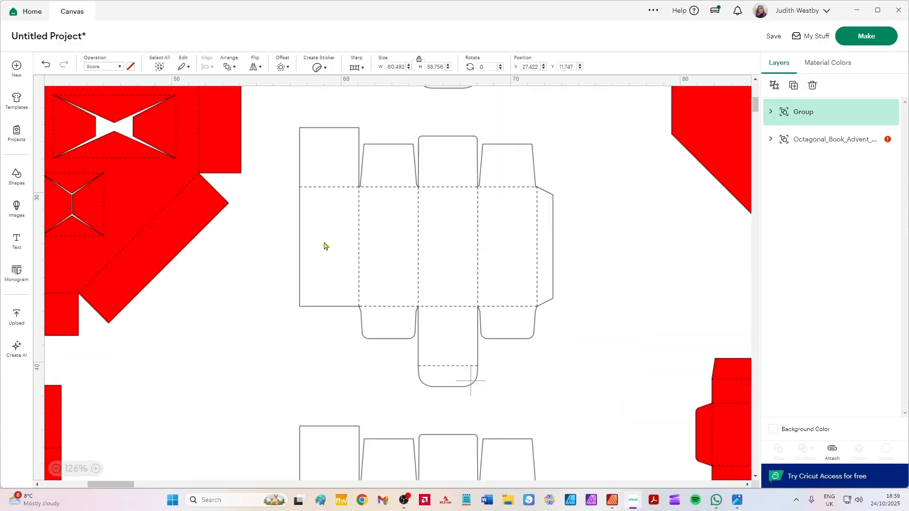
scroll(324, 246, down, 6)
scroll(323, 246, up, 2)
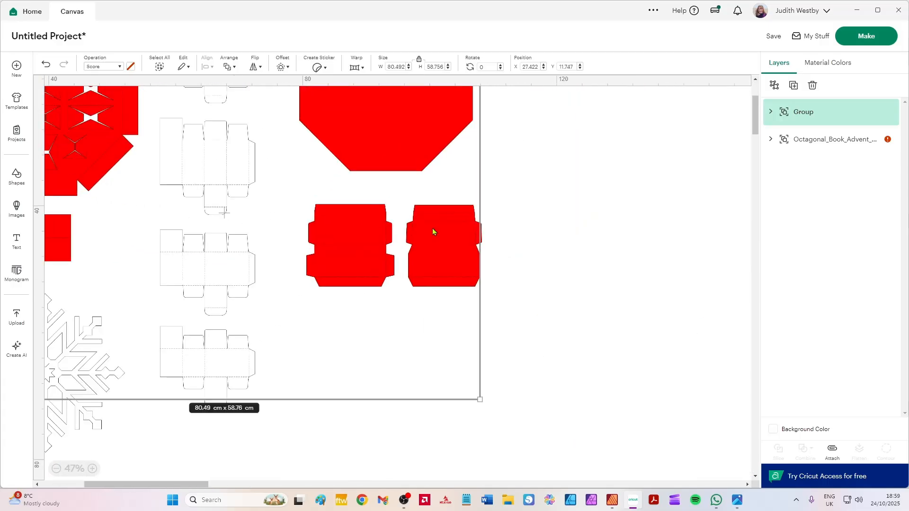
Ungroup both the score-line group and the cut-shapes group into separate layers, and clear the selection.
click(774, 85)
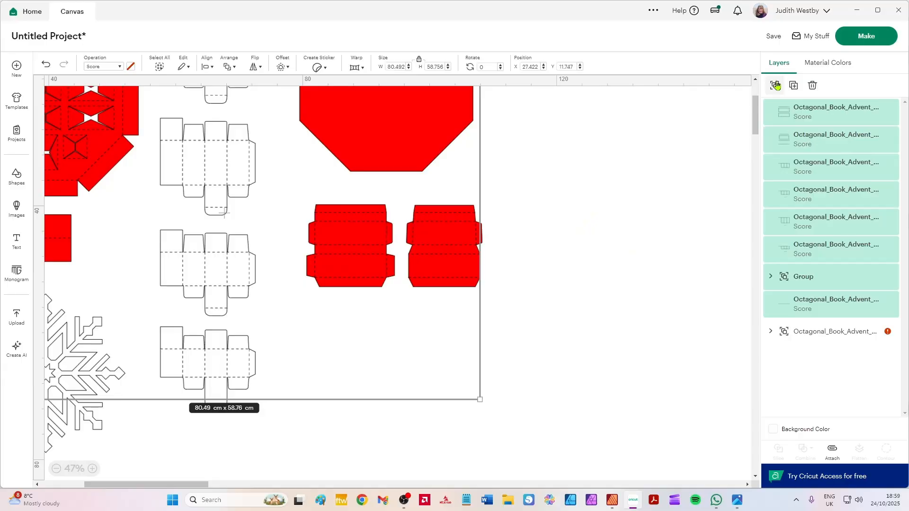
click(811, 333)
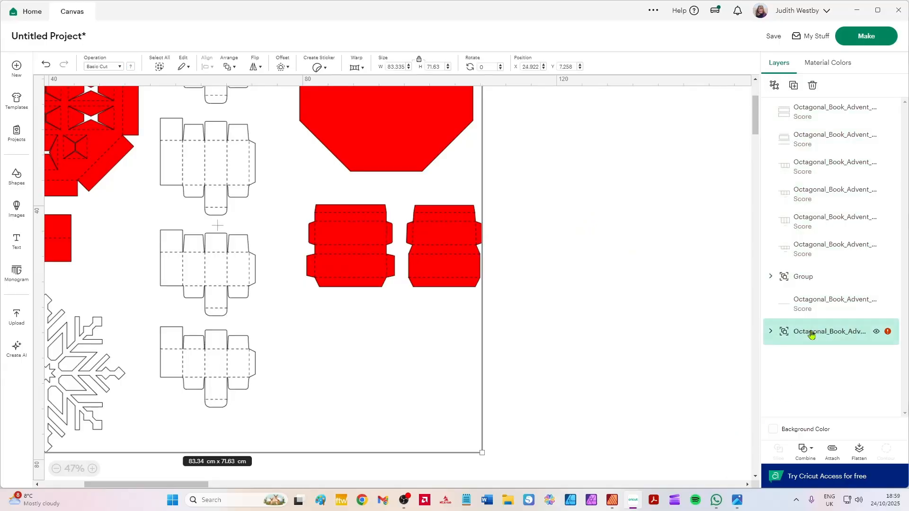
scroll(194, 236, down, 1)
drag(197, 216, 367, 278)
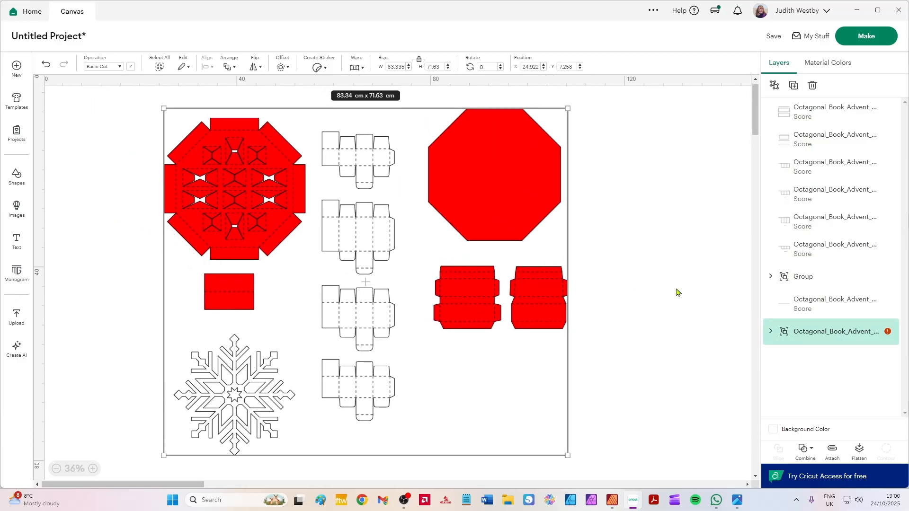
click(775, 87)
click(659, 202)
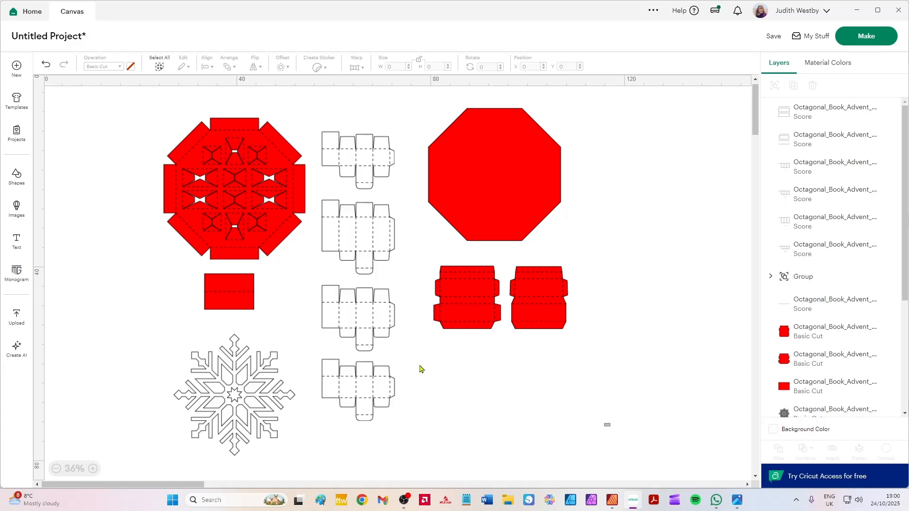
Attach all the cut and score layers together in one colour, and detach them again.
drag(610, 427, 91, 96)
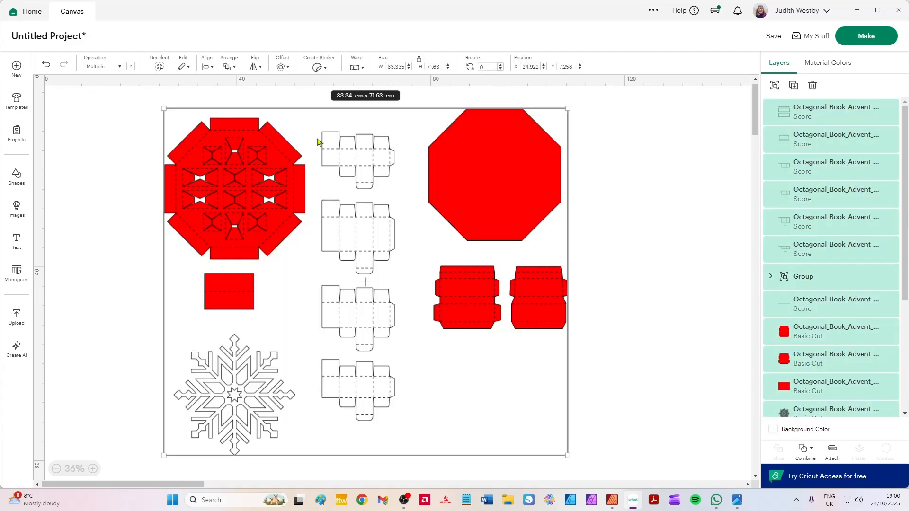
click(832, 452)
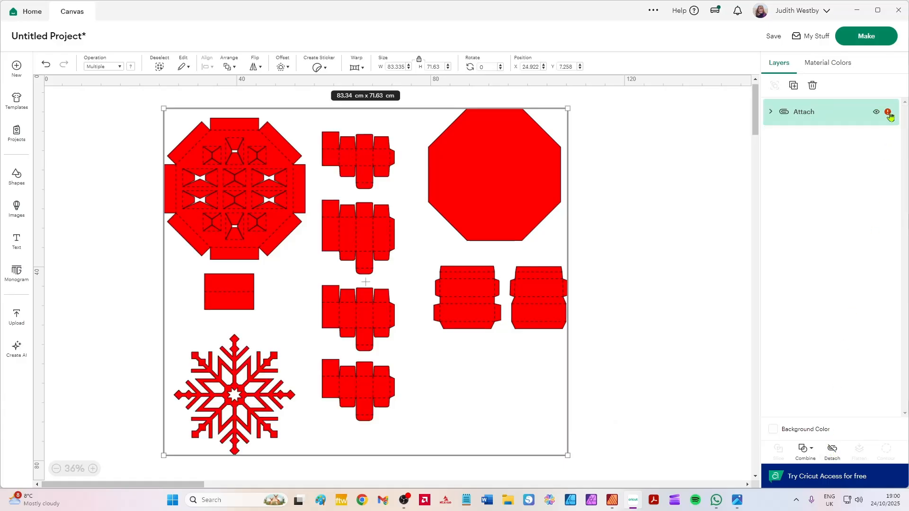
click(832, 450)
click(678, 228)
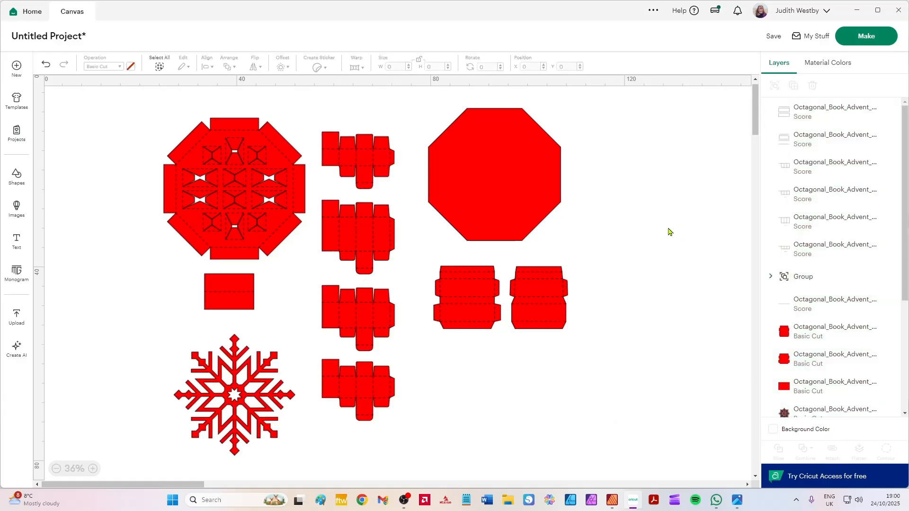
Move the plain octagon to about X 90.1, Y 7.1 cm and attach each wall piece to its own score lines.
drag(501, 153, 552, 157)
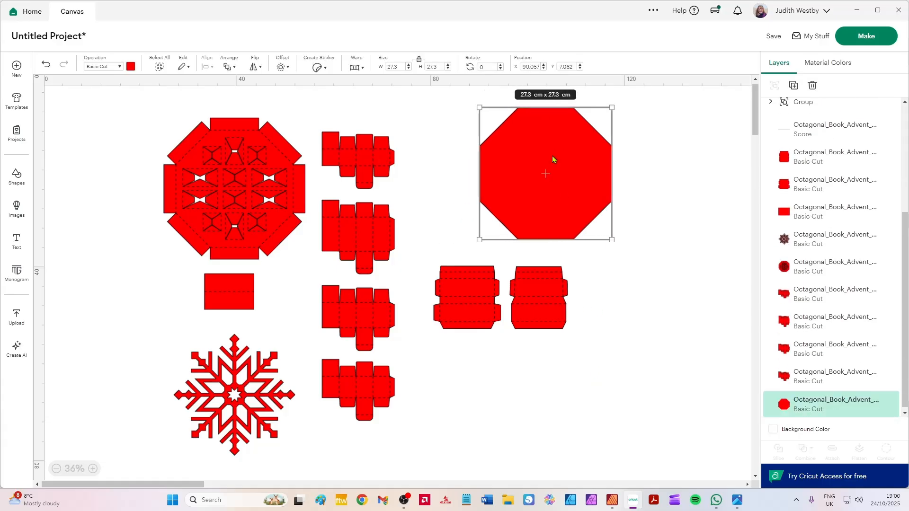
drag(599, 366, 503, 256)
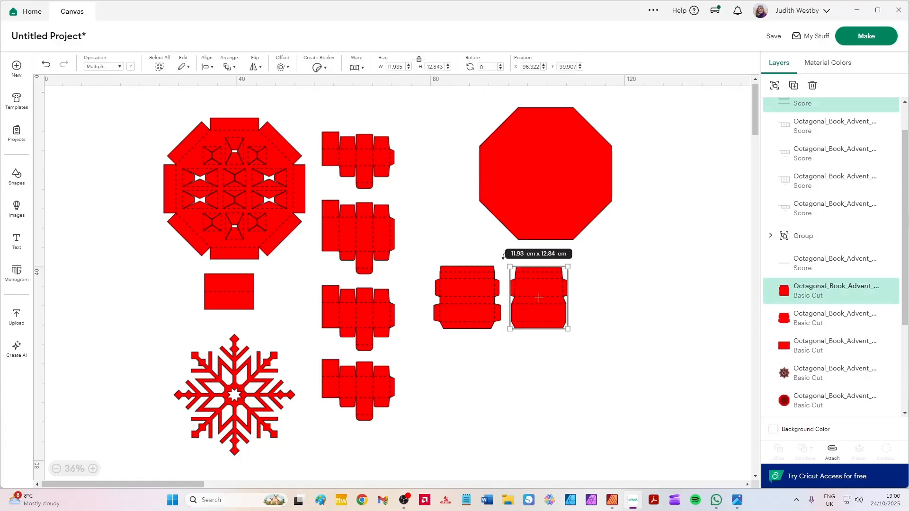
click(832, 453)
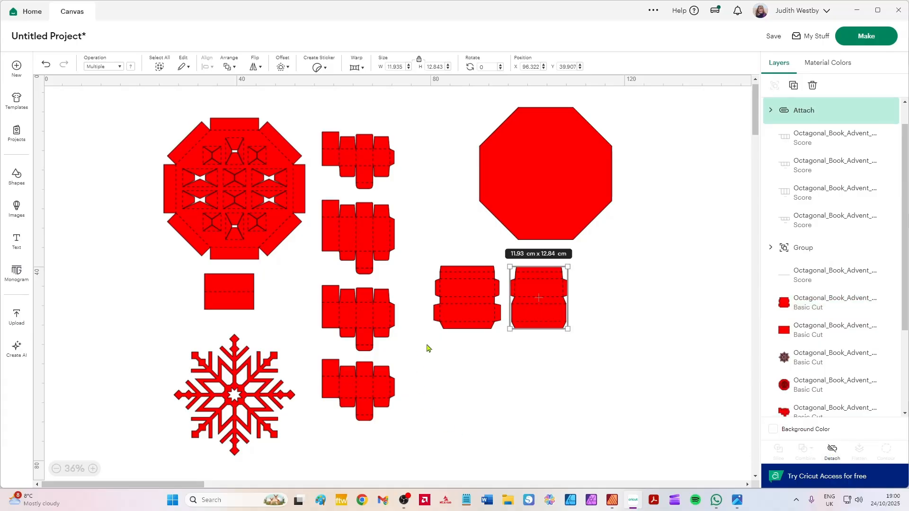
drag(422, 339, 502, 256)
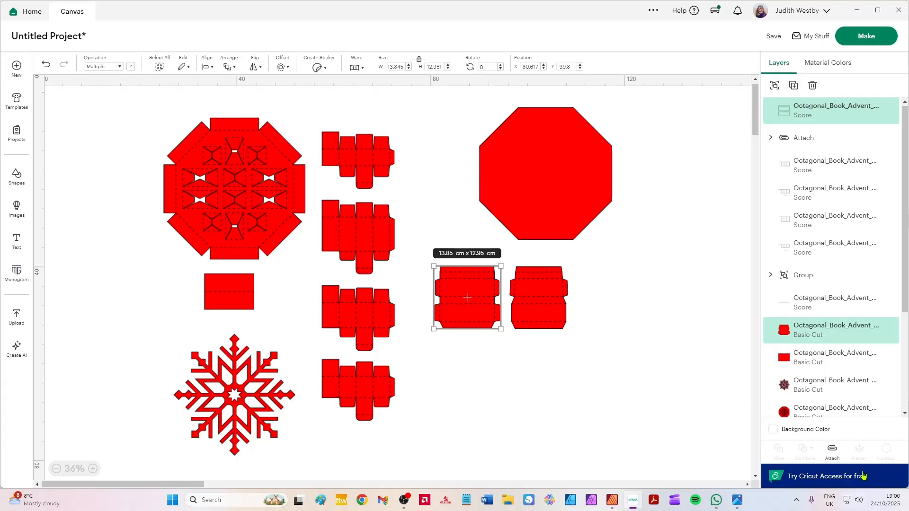
click(832, 453)
Attach each of the four box shapes to its own score lines, one box at a time.
drag(422, 105, 312, 204)
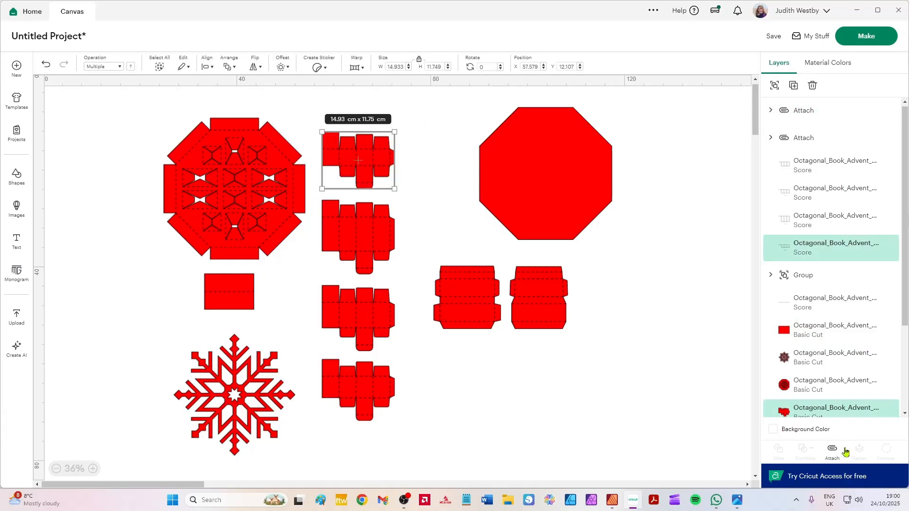
click(845, 451)
drag(424, 196, 319, 277)
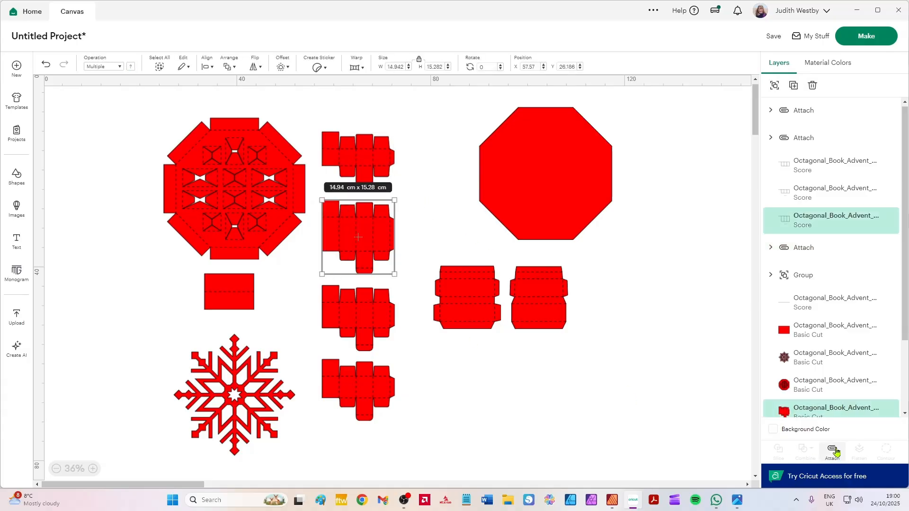
click(835, 452)
drag(404, 346, 309, 283)
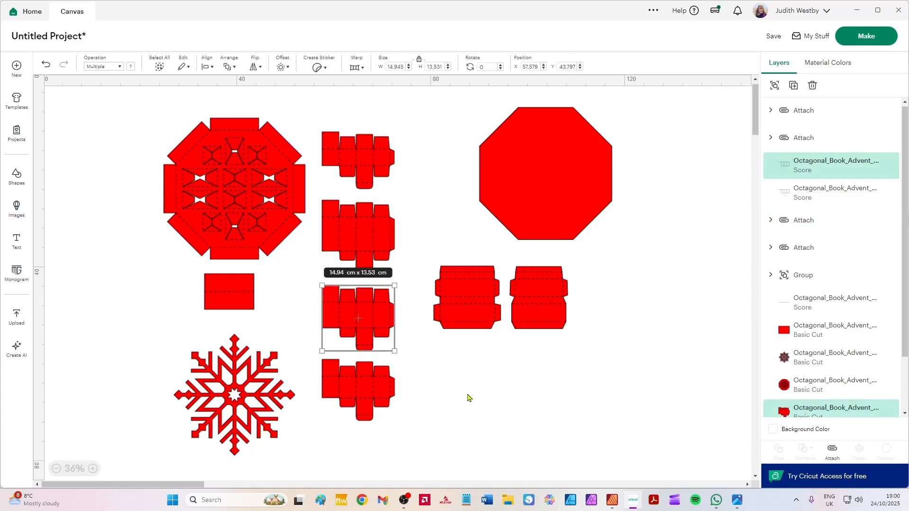
click(836, 454)
drag(424, 435, 308, 358)
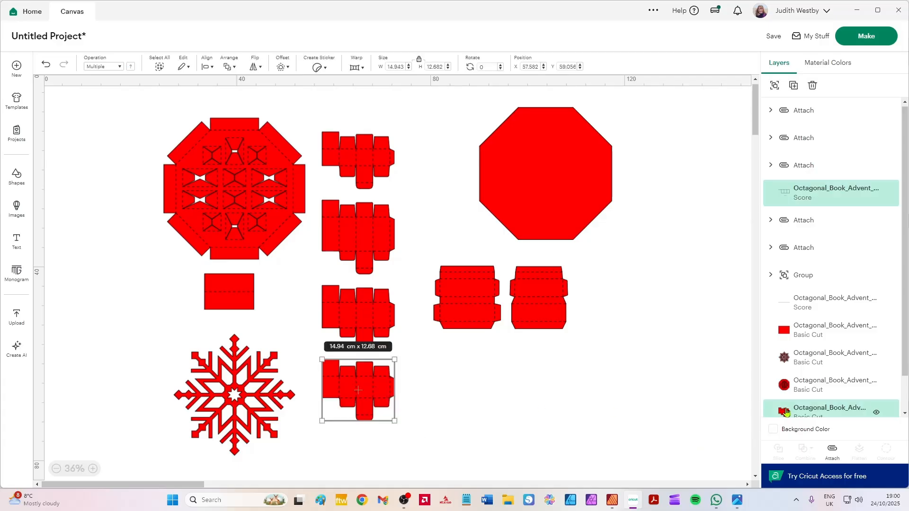
click(833, 452)
Attach the score lines to the hinge rectangle and to the octagonal holes layer as two separate pieces.
drag(167, 286, 276, 315)
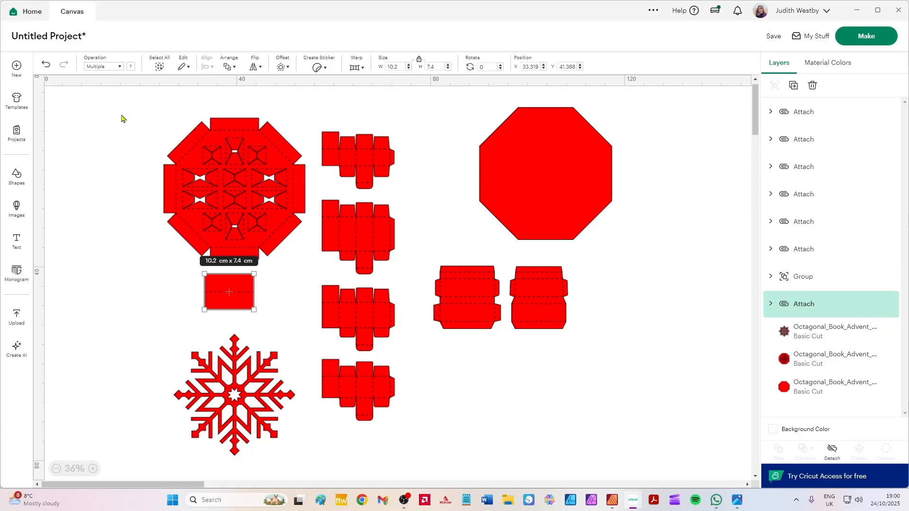
drag(121, 118, 309, 265)
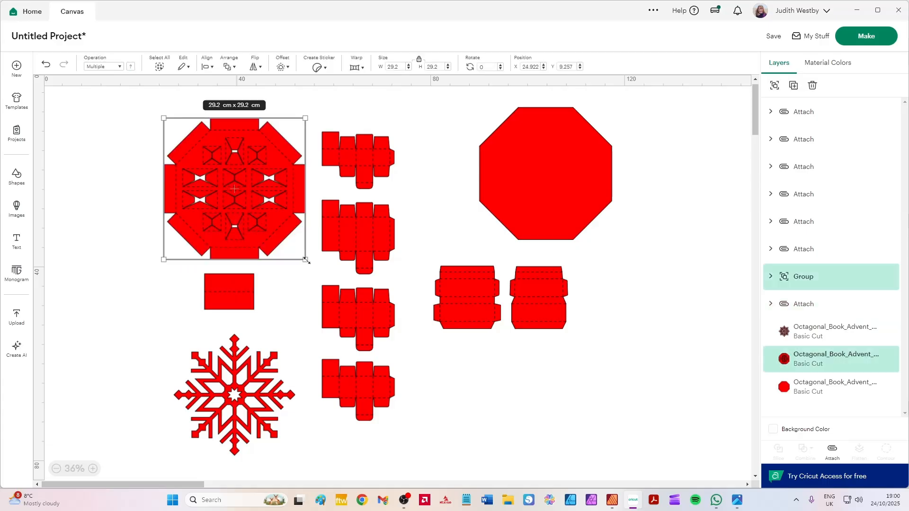
click(828, 455)
click(107, 391)
Change the snowflake's material colour to white.
click(263, 413)
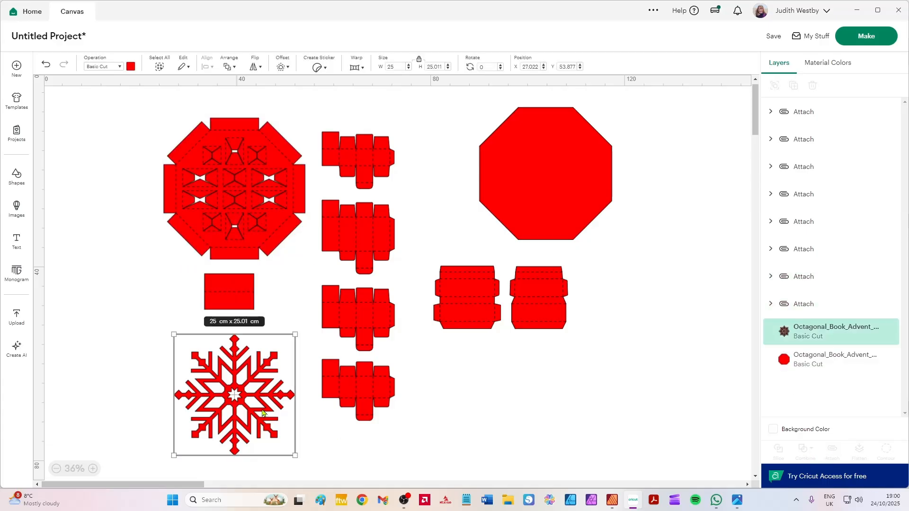
click(131, 66)
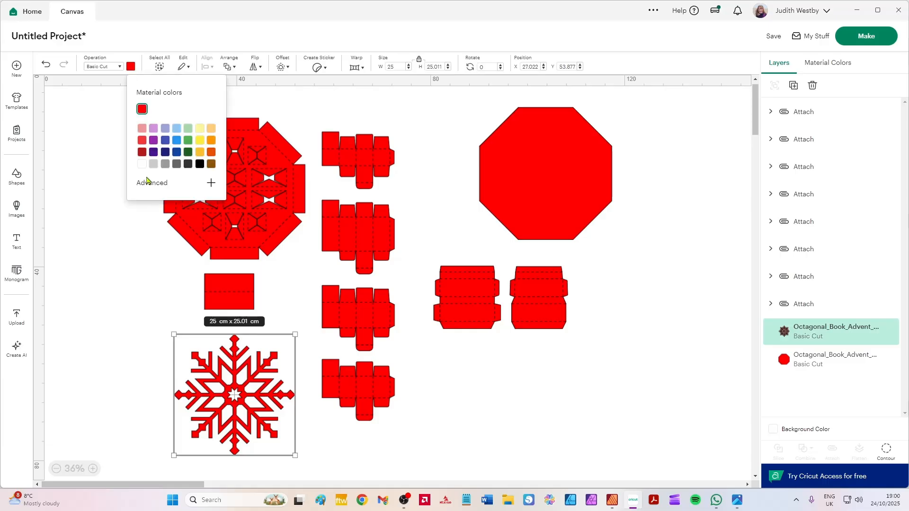
click(142, 163)
click(77, 276)
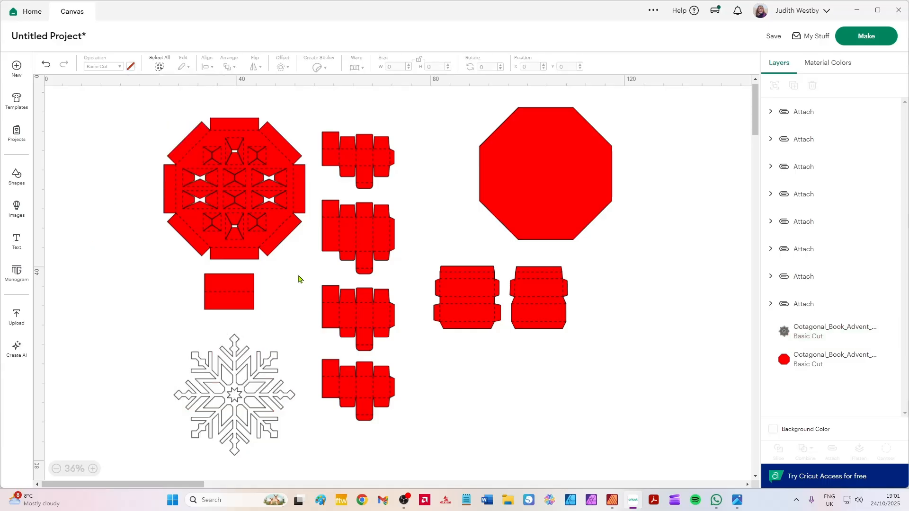
Check the part cut quantities on page 1 of the instructions in Affinity Publisher, and return to Cricut Design Space.
click(612, 500)
scroll(254, 193, down, 4)
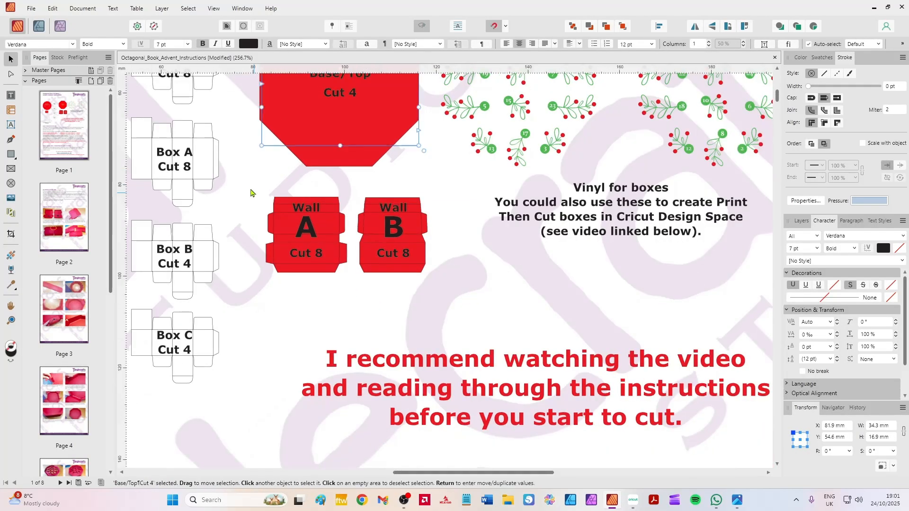
drag(256, 158, 361, 310)
click(361, 305)
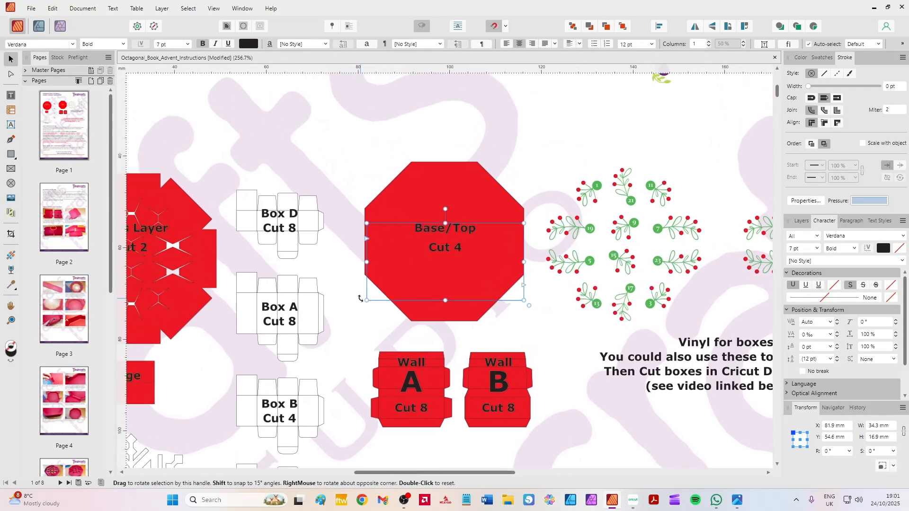
scroll(359, 299, down, 3)
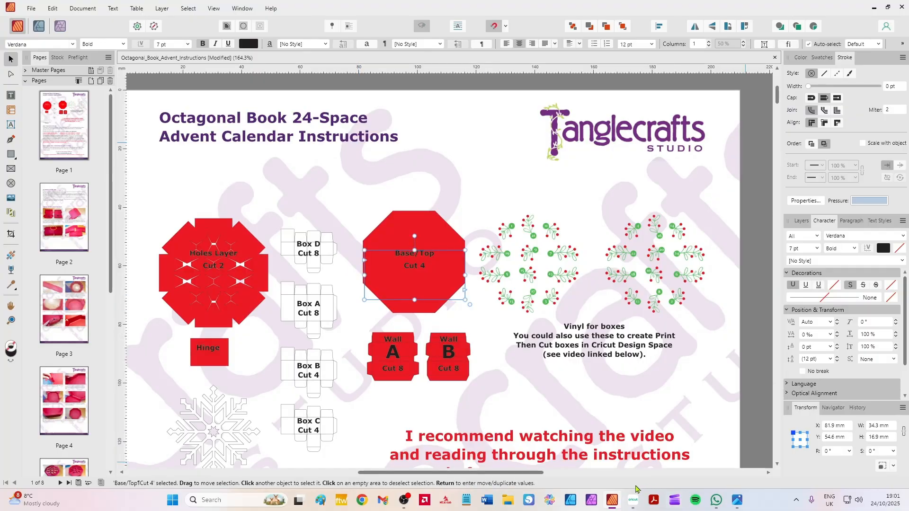
click(633, 500)
Move the holes layer to about X 4, Y 6.9 cm and duplicate it, placing the copy at about X 1.1, Y 26.2 cm.
click(232, 199)
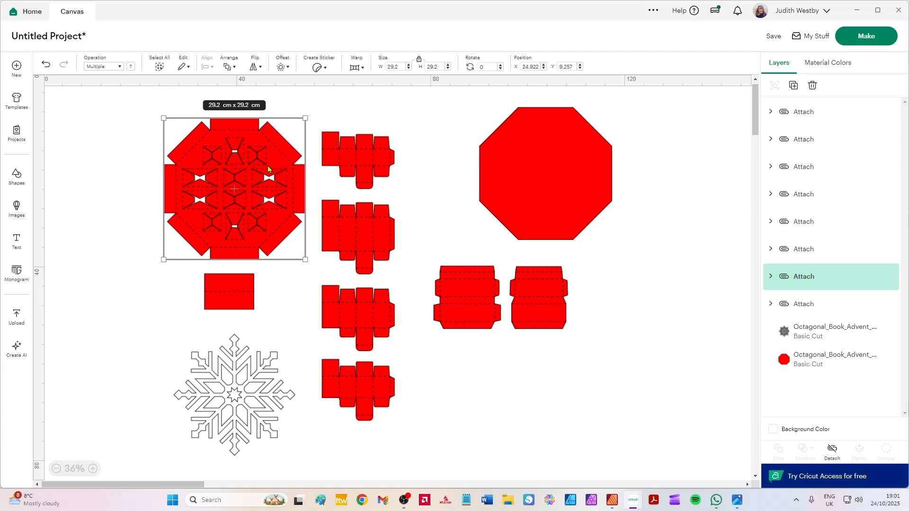
drag(244, 164, 143, 153)
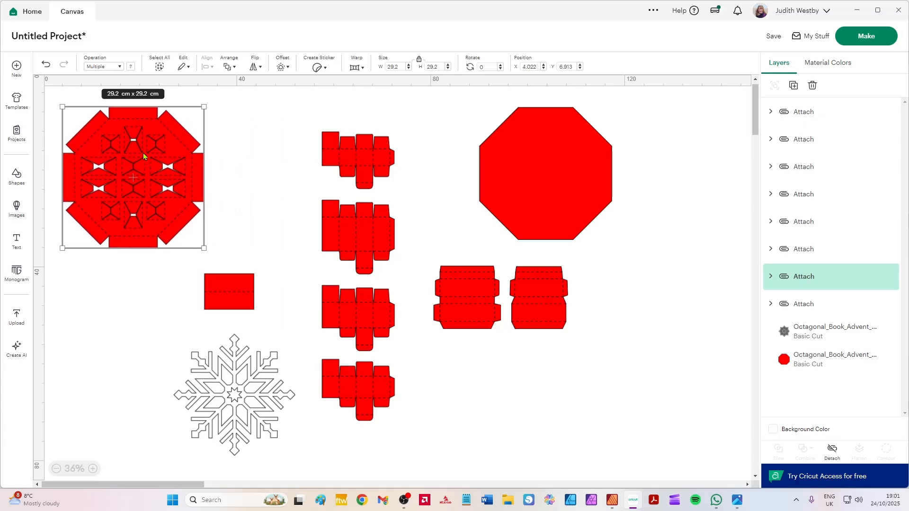
click(793, 85)
drag(155, 195, 134, 283)
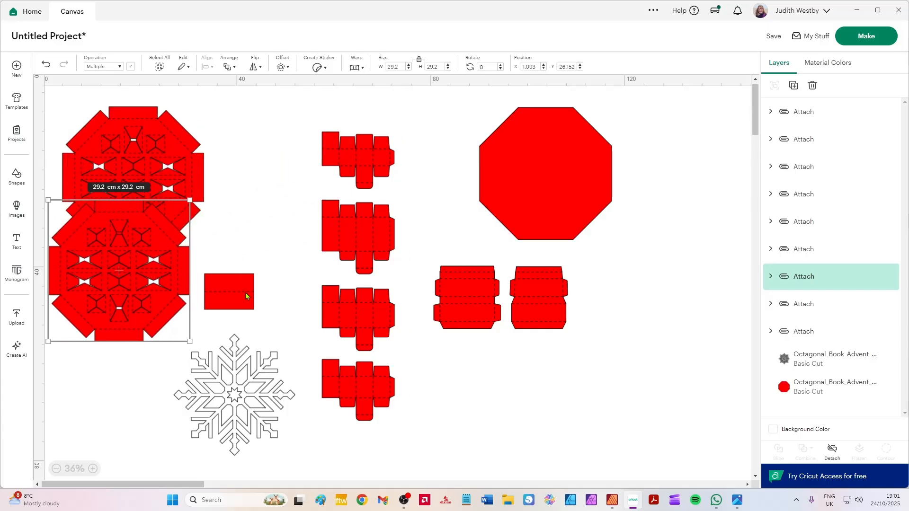
Move the hinge rectangle up beside the holes layer, to about X 34.7, Y 7.5 cm.
drag(246, 296, 260, 139)
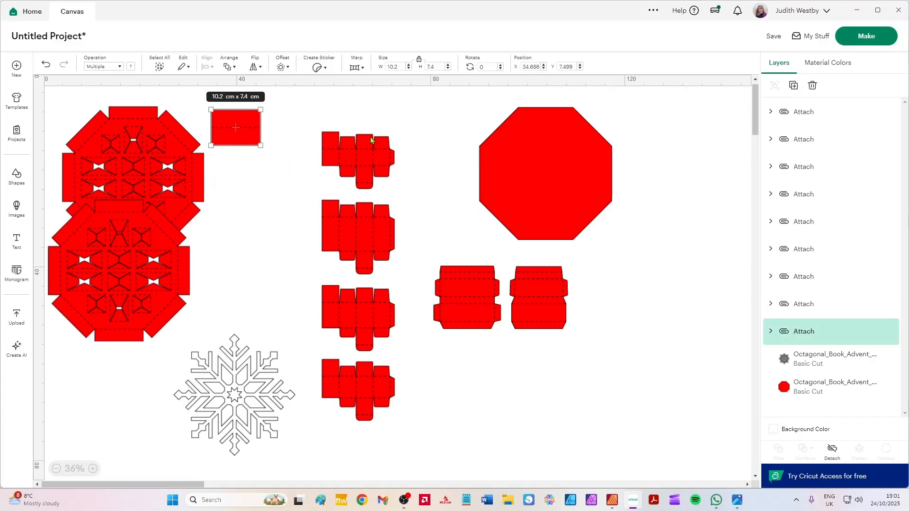
Check the cut quantities of the four box templates in the Affinity Publisher instructions, and return to Cricut Design Space.
mouse_move(423, 124)
mouse_down()
mouse_move(306, 197)
mouse_move(424, 125)
mouse_up()
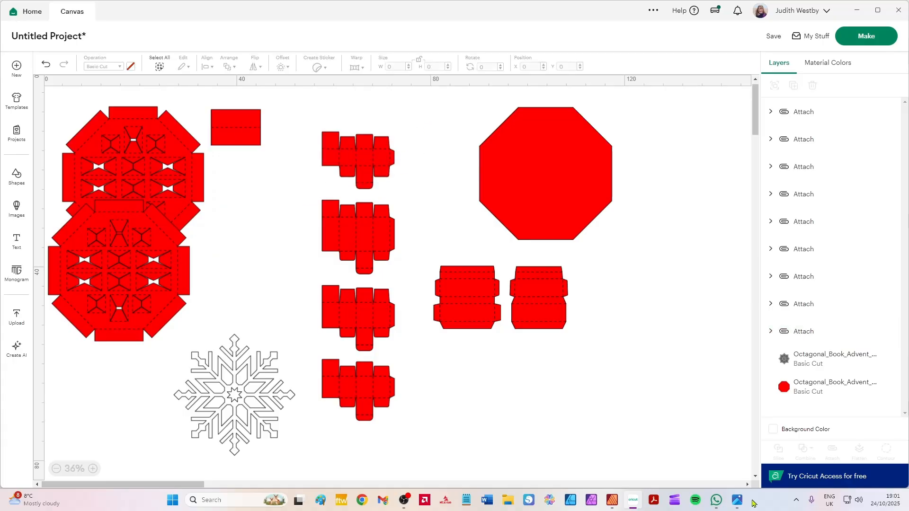
click(612, 502)
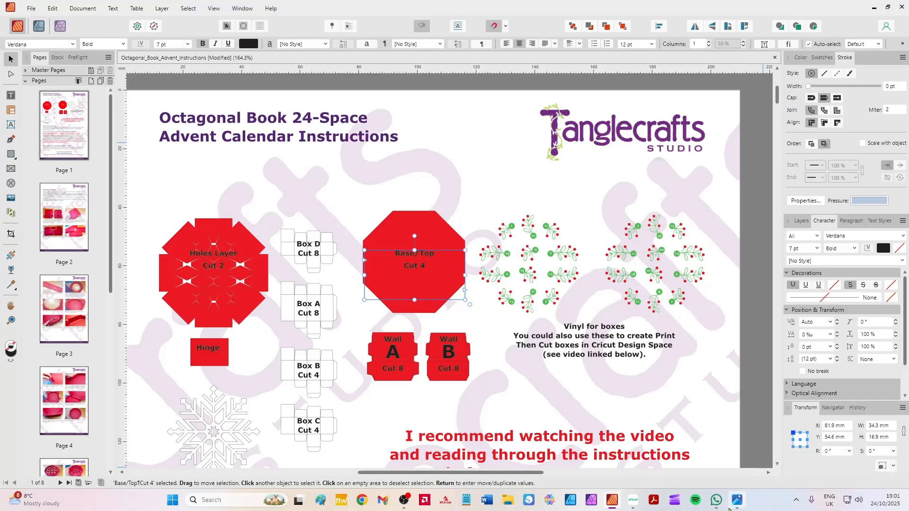
click(632, 501)
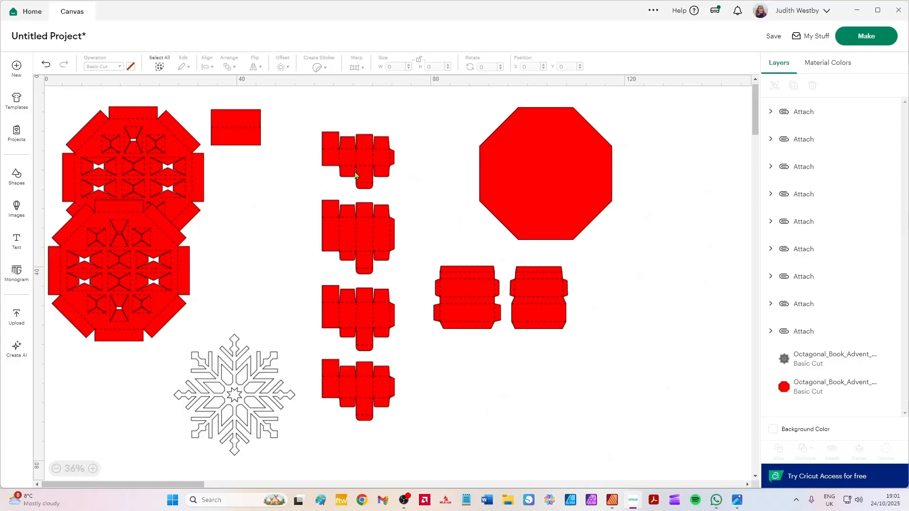
Move the Box D template to about X 97.7, Y 64.6 cm and duplicate it to make eight pieces in total.
drag(374, 171, 567, 425)
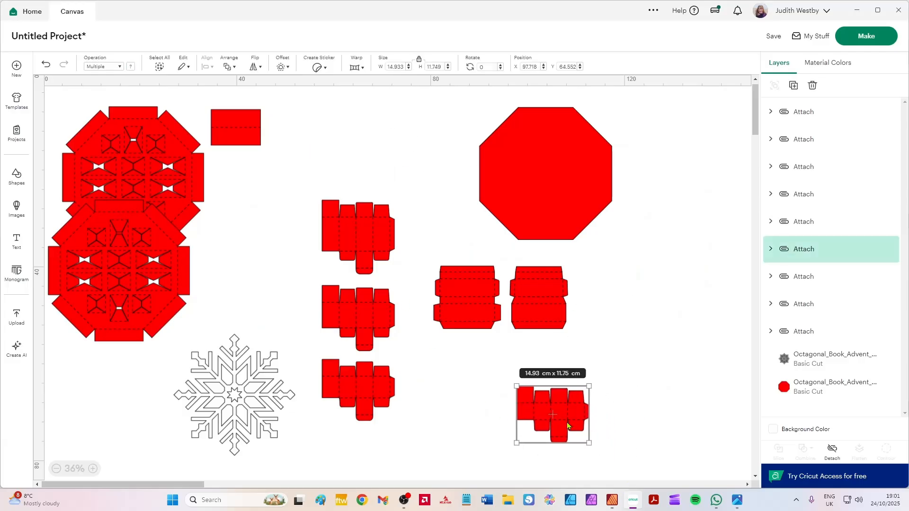
key(ctrl+d)
key(ctrl+d)
key(ctrl+d)
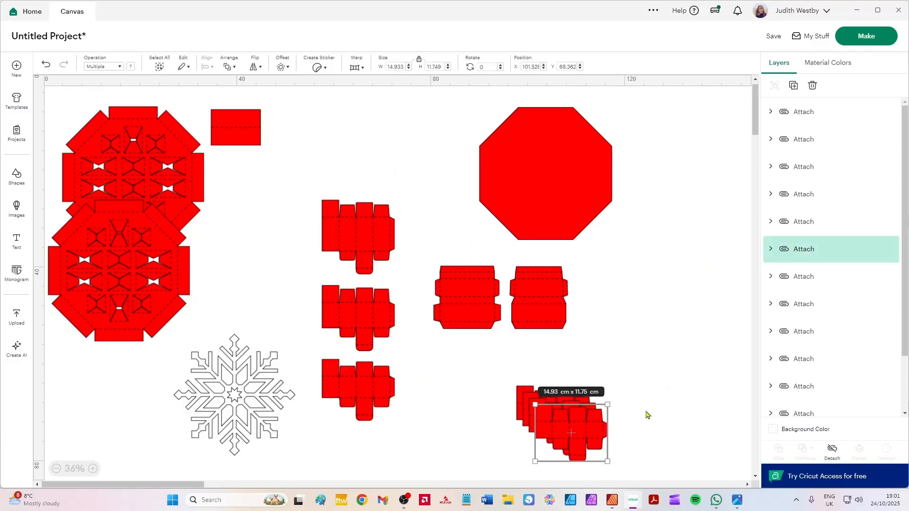
key(ctrl+d)
key(ctrl+d)
key(ctrl+d)
key(ctrl+d)
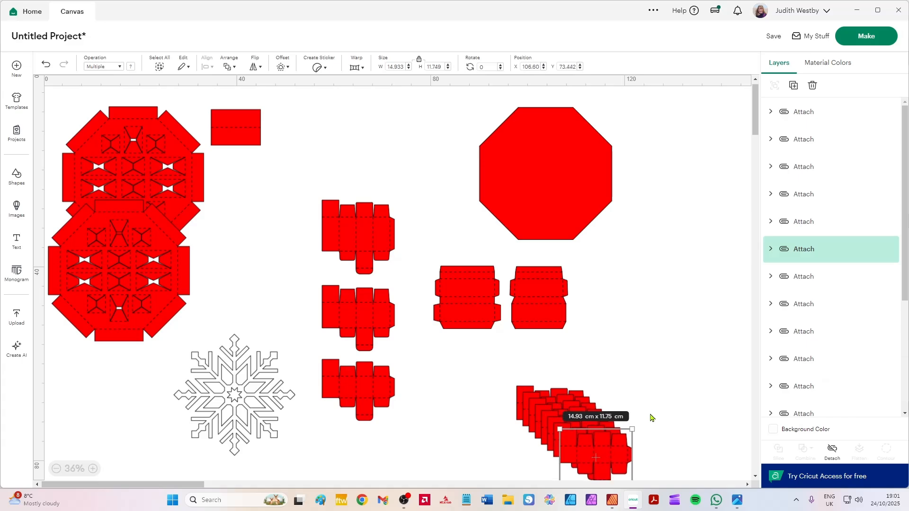
click(657, 400)
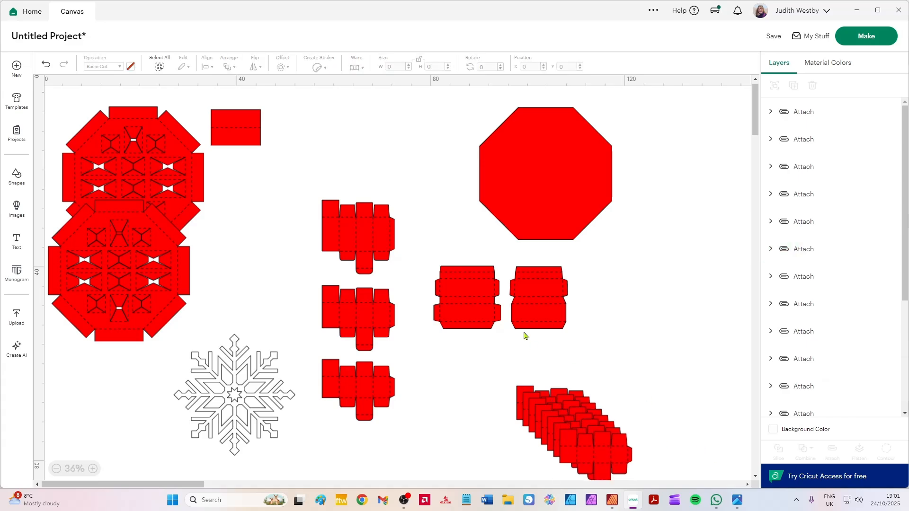
Move the Box A template up beside the hinge rectangle and duplicate it to make eight pieces in total.
drag(370, 238, 334, 137)
key(ctrl+d)
key(ctrl+d)
key(ctrl+d)
key(ctrl+d)
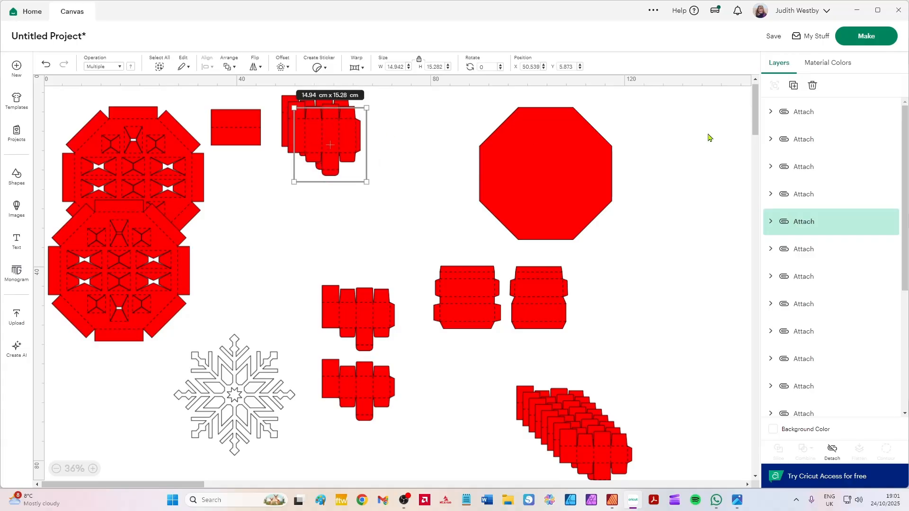
key(ctrl+d)
key(ctrl+d)
key(ctrl+d)
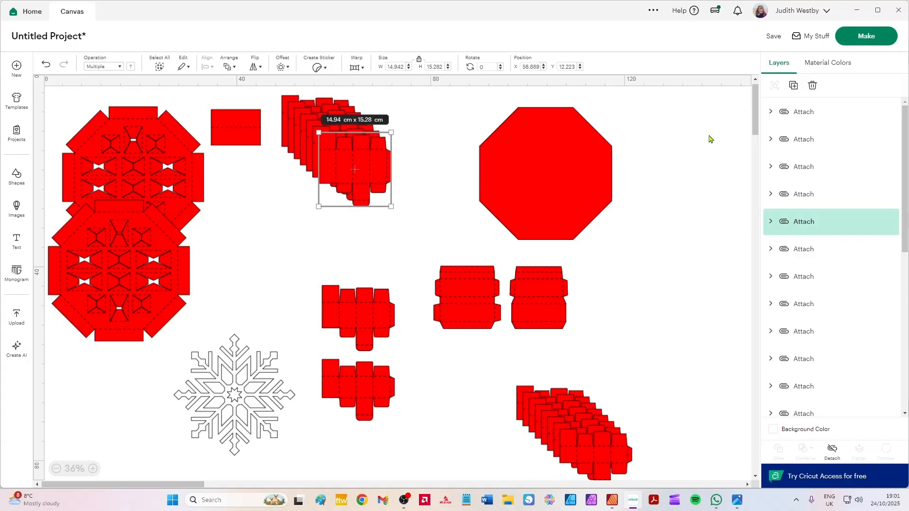
Move the Box B template to about X 48.7, Y 32.7 cm and duplicate it to make four pieces in total.
drag(378, 323, 335, 270)
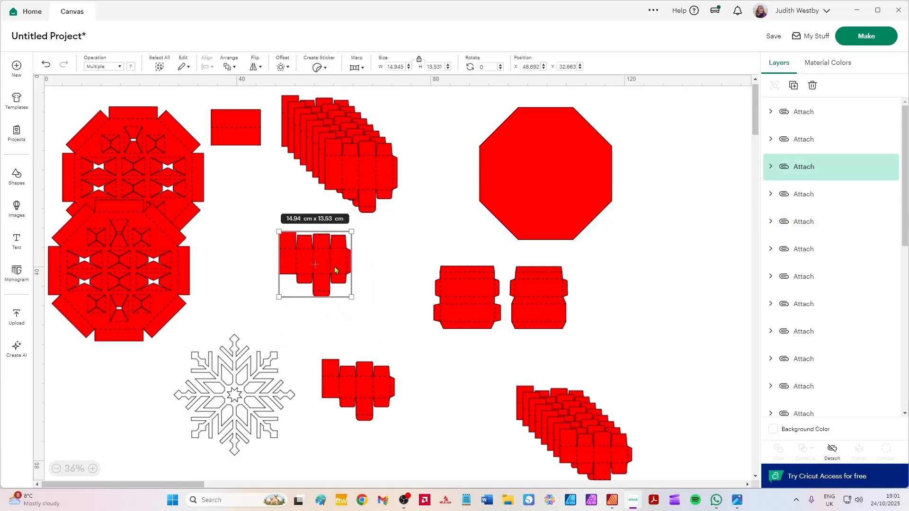
click(795, 87)
click(795, 86)
click(794, 87)
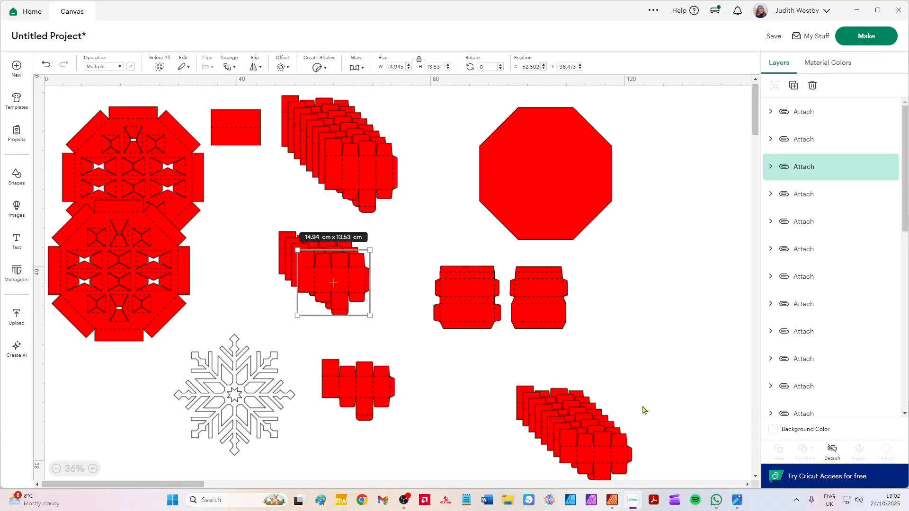
Duplicate the Box C template in place to make four pieces in total.
drag(438, 446, 313, 352)
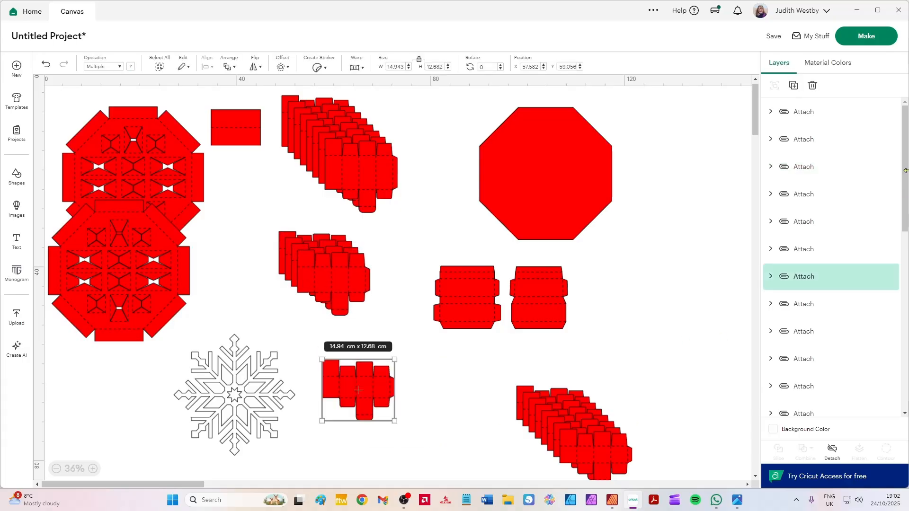
click(795, 87)
click(794, 86)
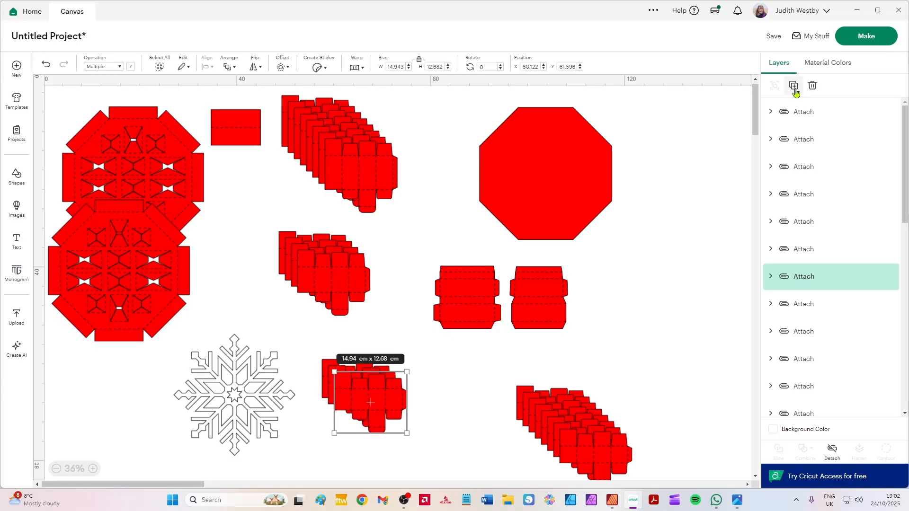
click(794, 87)
Move the snowflake to about X 13.8, Y 58.2 cm and the octagon to X 79.9, Y 5.9 cm, duplicating the octagon to make four.
drag(250, 406, 189, 427)
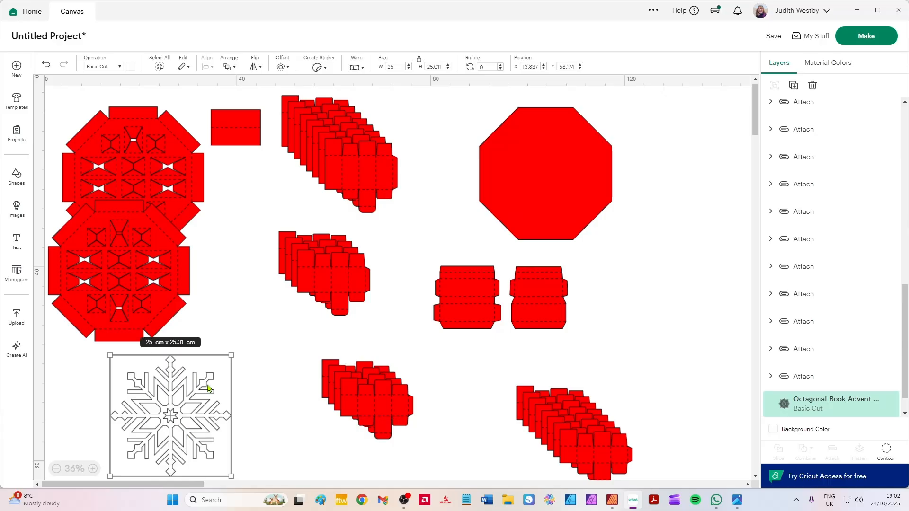
drag(592, 173, 543, 169)
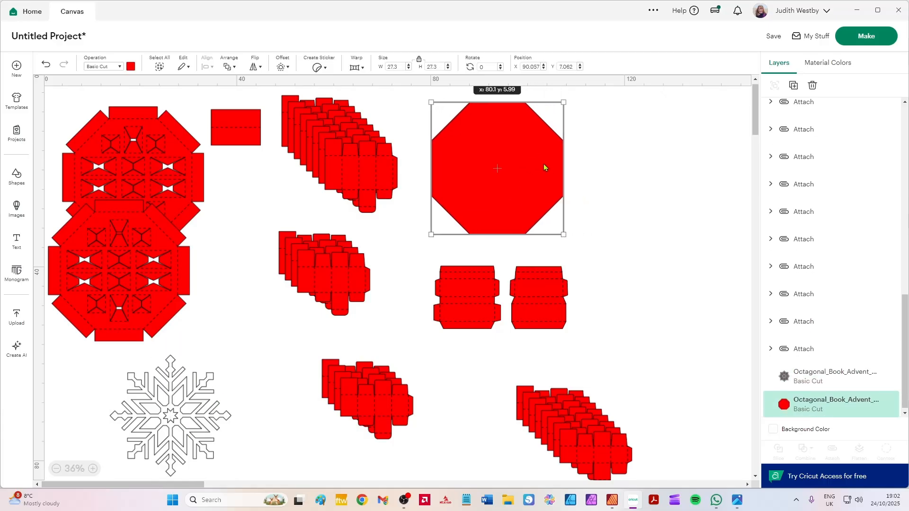
click(794, 87)
click(794, 87)
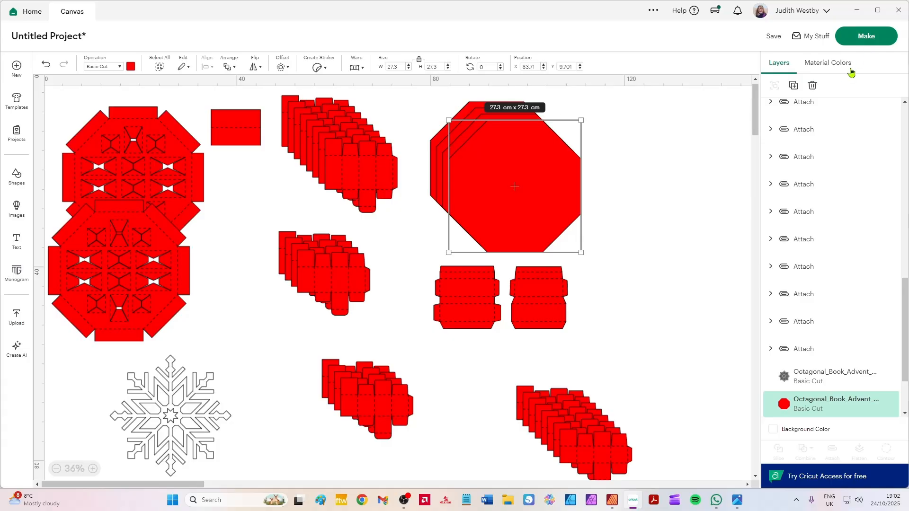
click(730, 232)
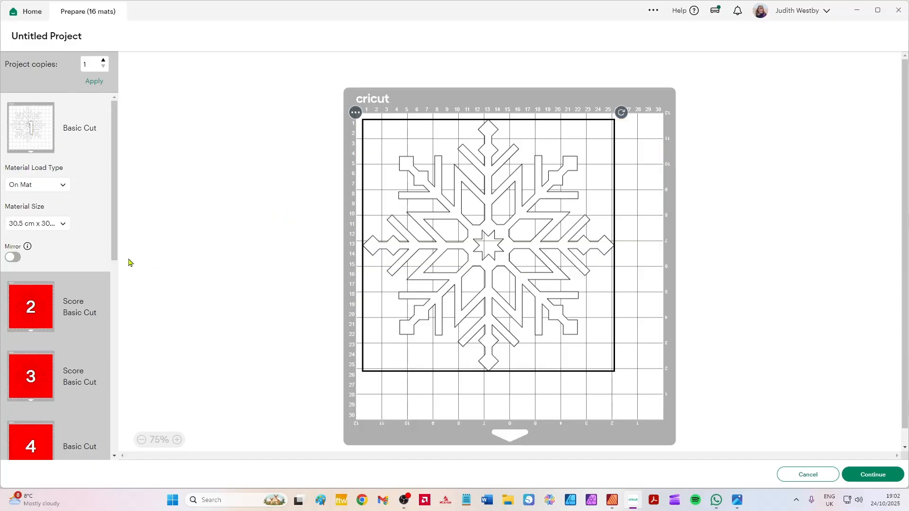
Browse the prepared mats, open mat 10 and rotate its lower box template 180 degrees.
scroll(27, 316, down, 15)
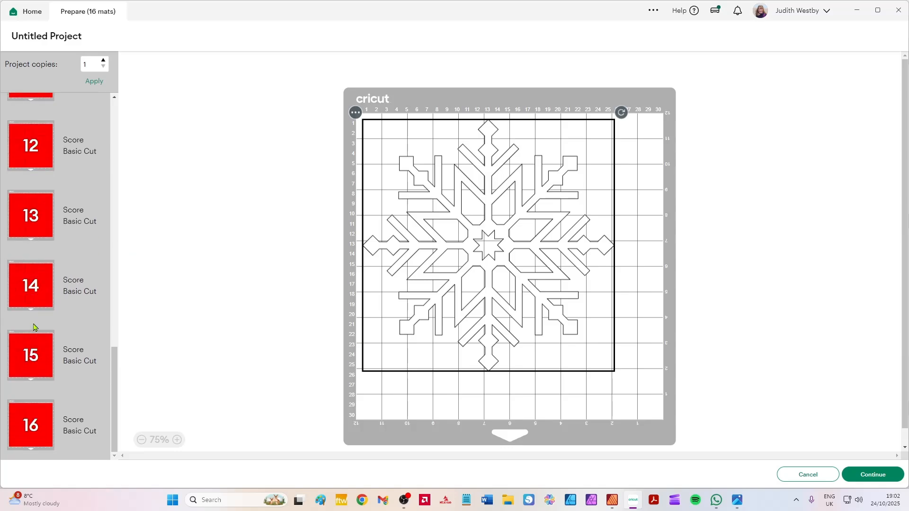
scroll(34, 320, up, 3)
click(29, 184)
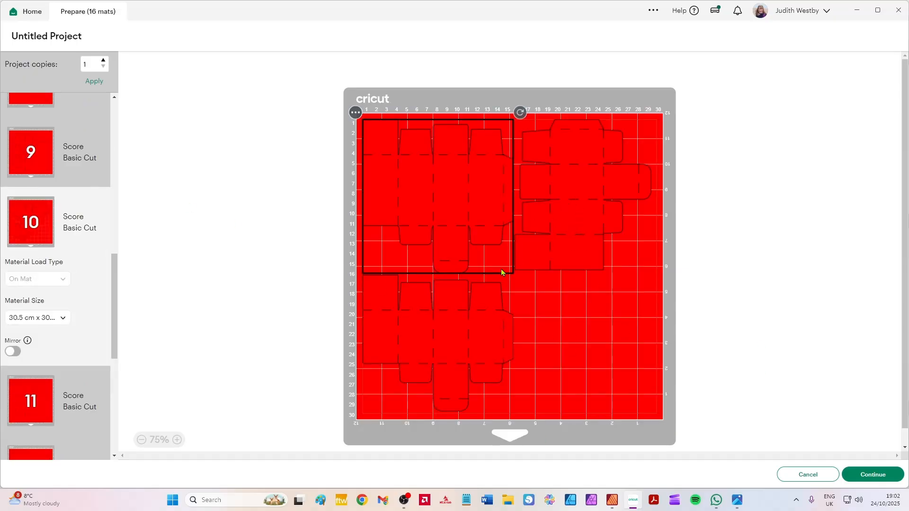
click(465, 310)
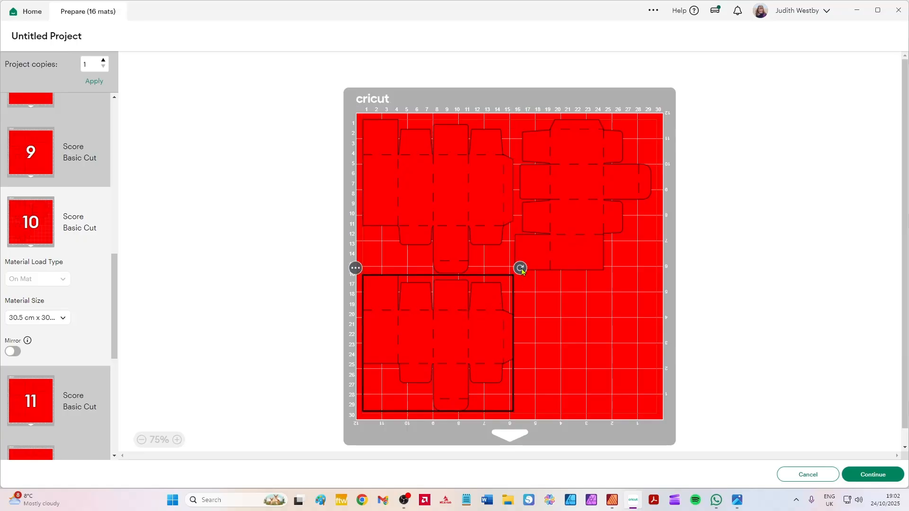
drag(521, 270, 368, 413)
mouse_move(461, 341)
mouse_down()
mouse_move(456, 320)
mouse_move(454, 342)
mouse_up()
click(587, 202)
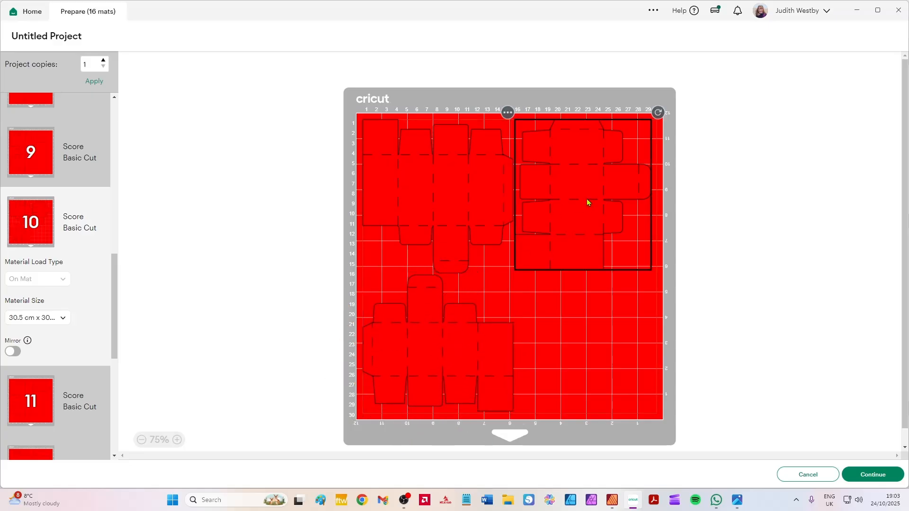
Examine how the boxes are laid out on mats 14 and 16, and cancel the mat preview to return to the canvas.
scroll(95, 344, down, 5)
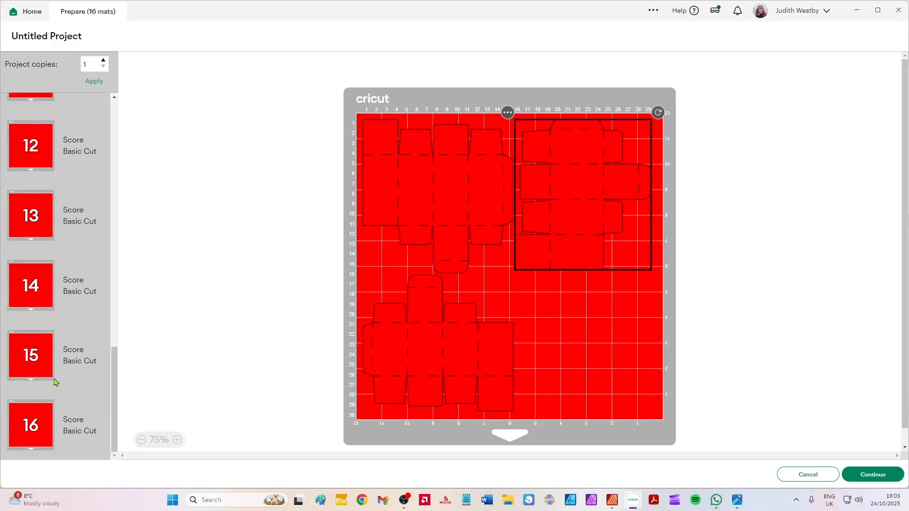
click(29, 275)
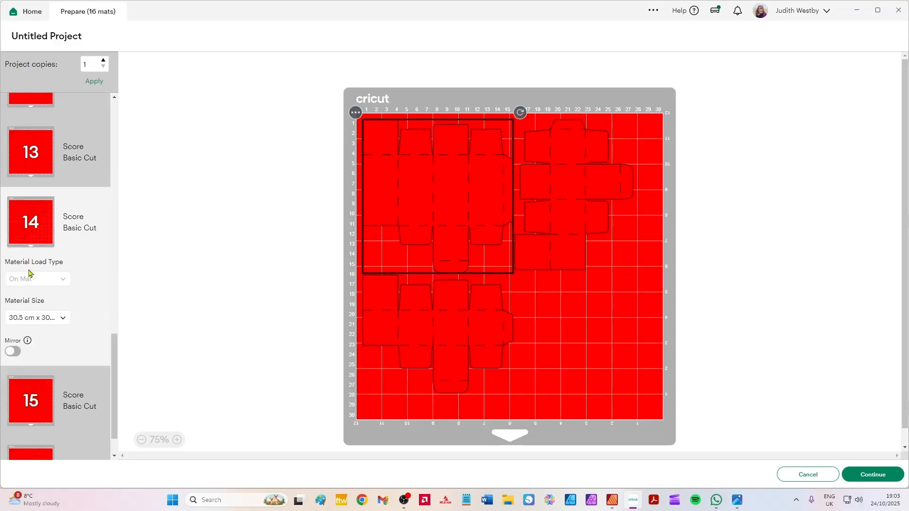
scroll(29, 395, down, 1)
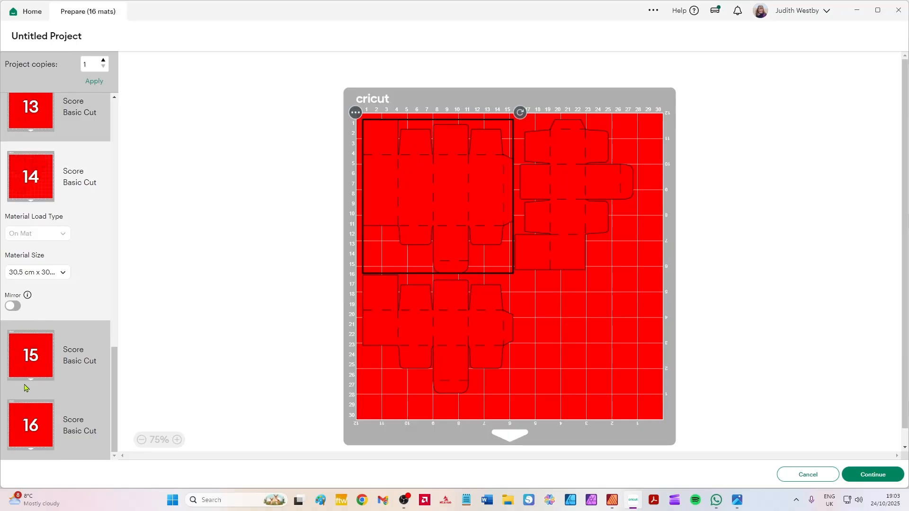
click(28, 417)
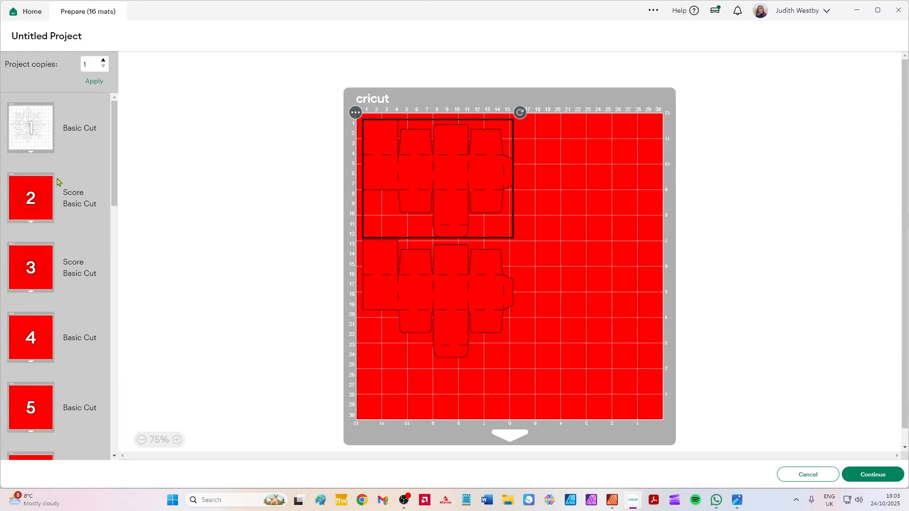
scroll(45, 366, down, 15)
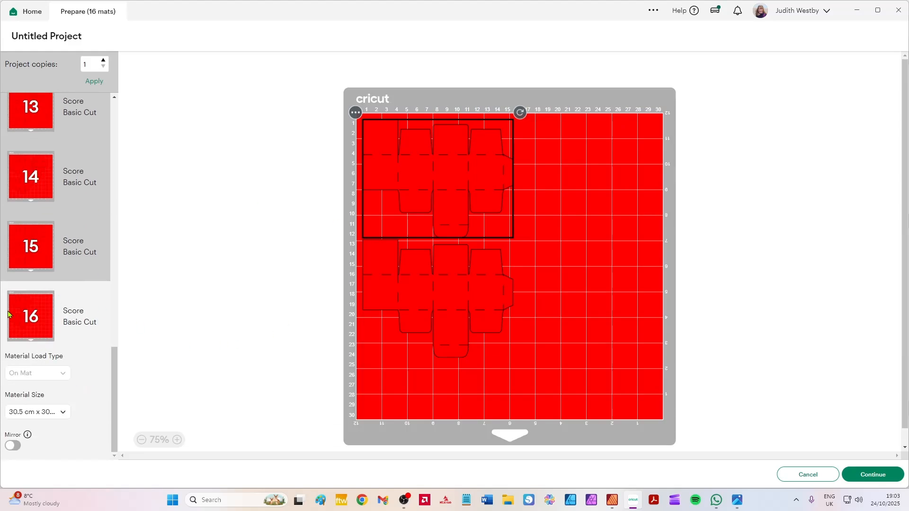
click(821, 475)
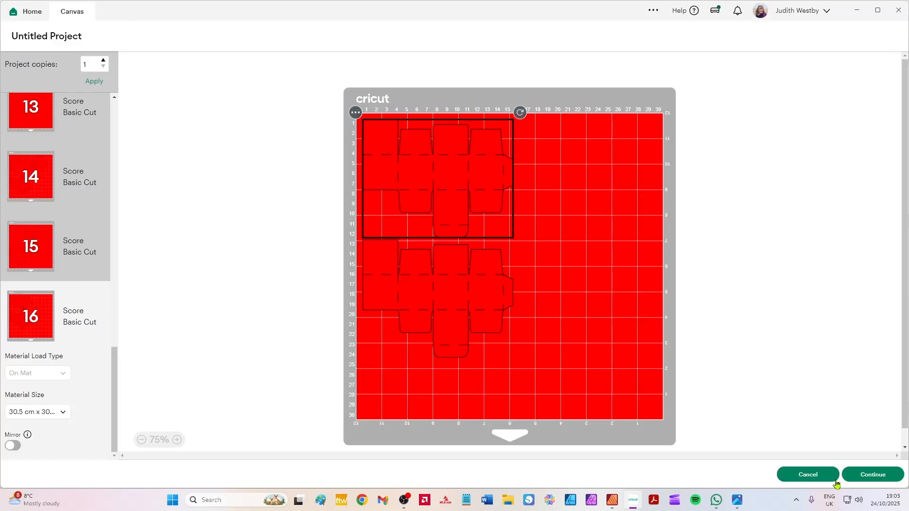
Move two Box D copies out of their stack into the empty space beside it, the second to about X 118.9, Y 58.6 cm.
drag(601, 463, 653, 324)
drag(615, 399, 657, 390)
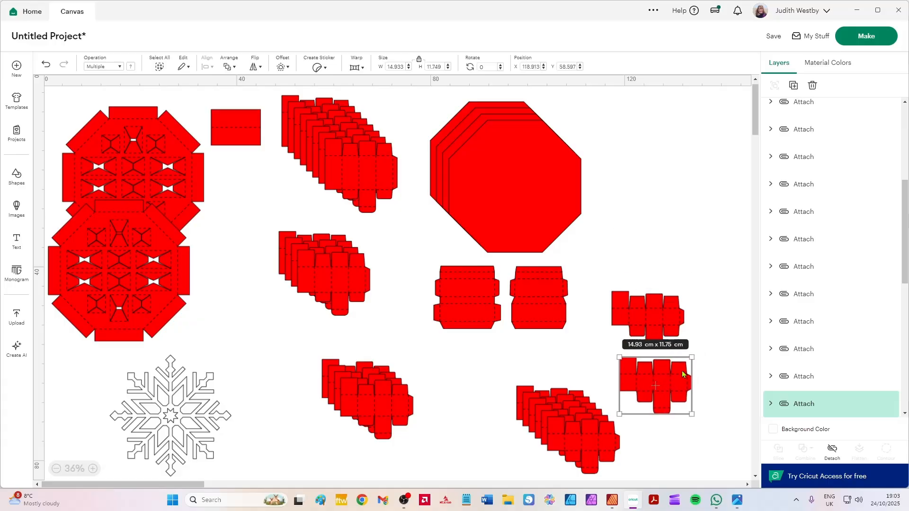
scroll(686, 343, up, 5)
scroll(596, 295, down, 3)
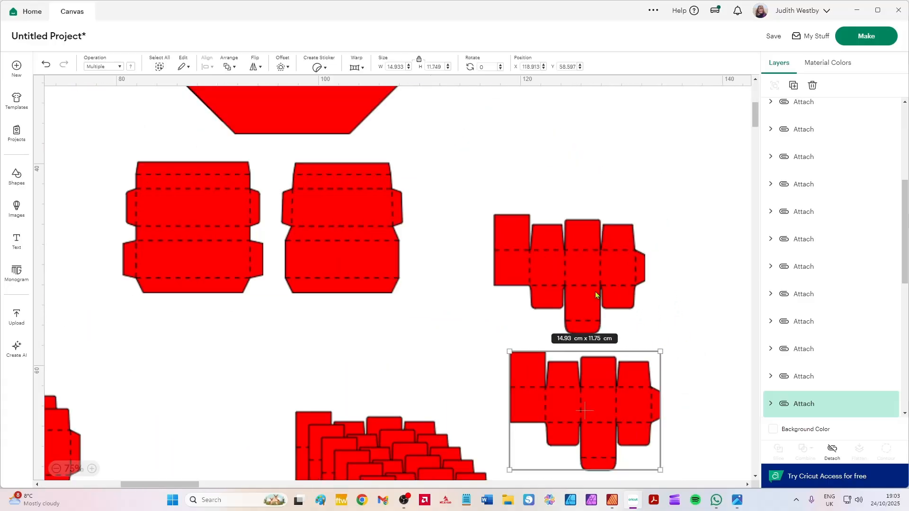
click(655, 436)
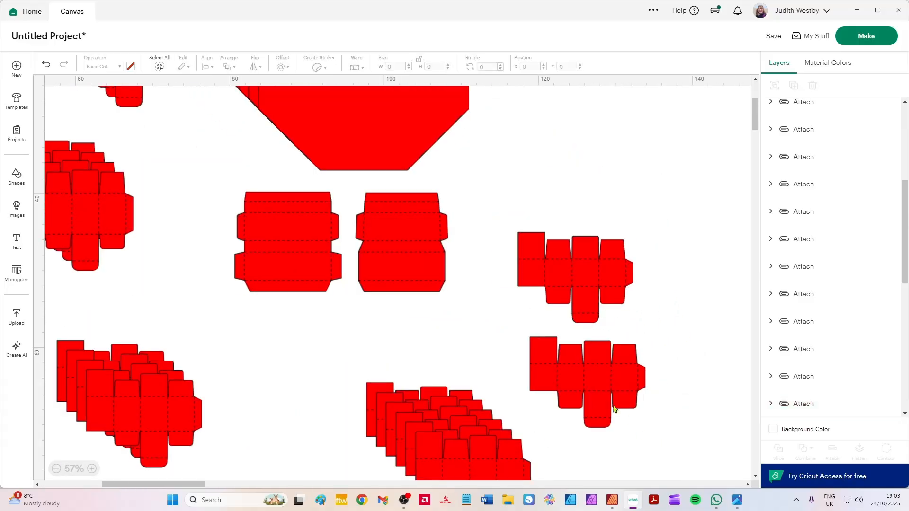
Rotate the lower separated Box D piece 180 degrees and nest it closely beneath the upper one.
click(616, 408)
drag(652, 435, 472, 276)
drag(625, 401, 604, 369)
click(150, 298)
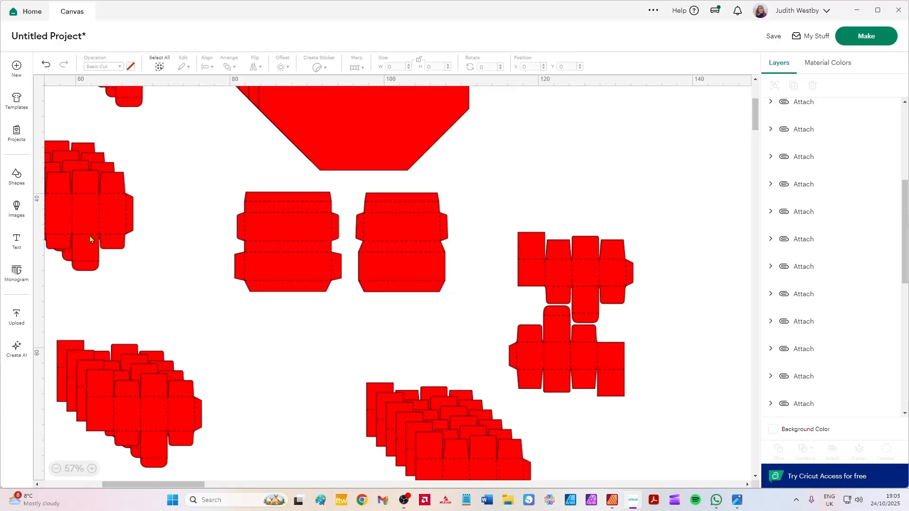
Select the two nested Box D pieces and move them together beneath the Box D stack, to about X 93.5, Y 79.2 cm.
click(290, 243)
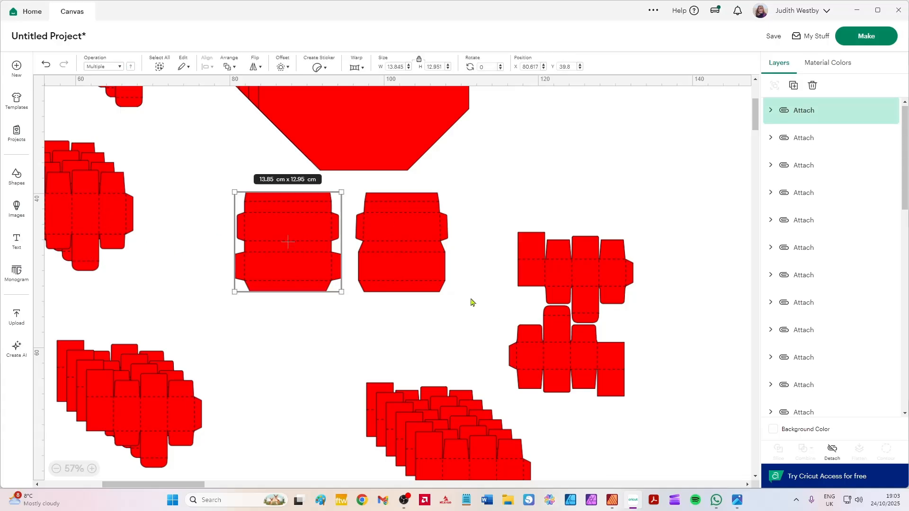
click(378, 239)
scroll(476, 290, down, 5)
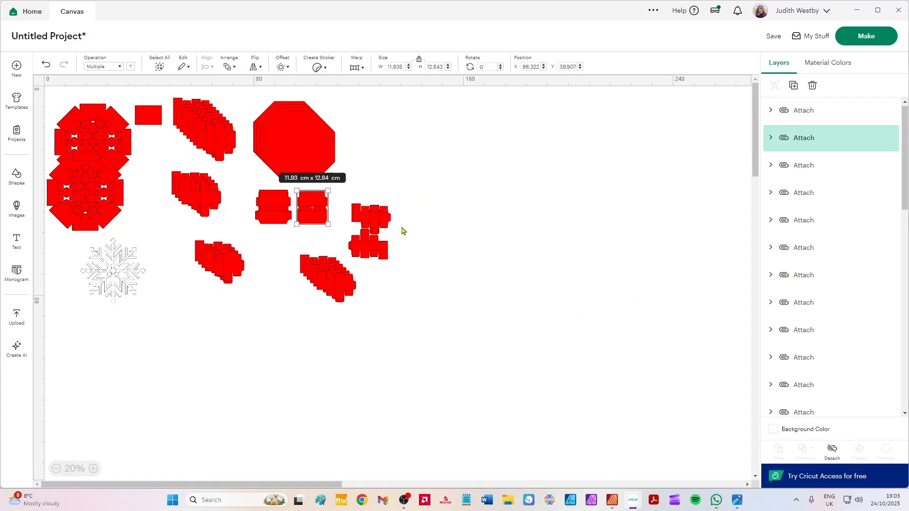
drag(417, 277, 314, 315)
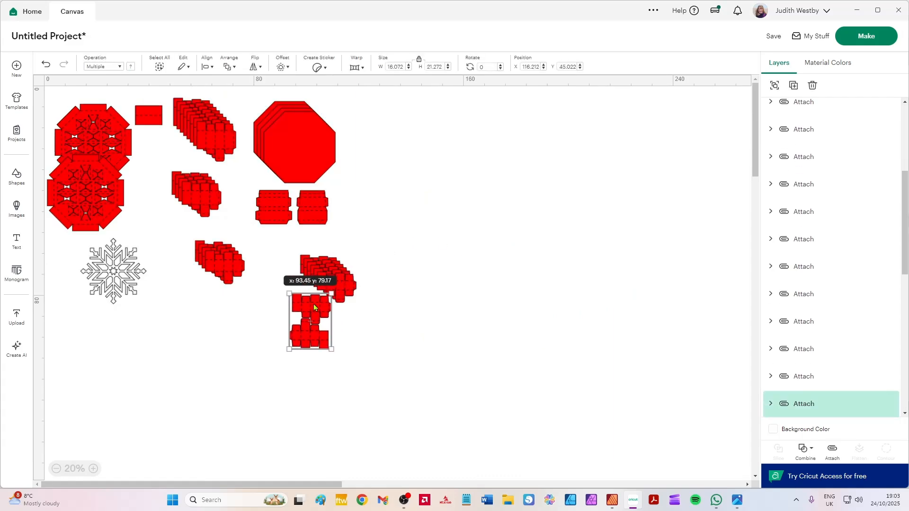
drag(362, 180, 265, 227)
click(369, 246)
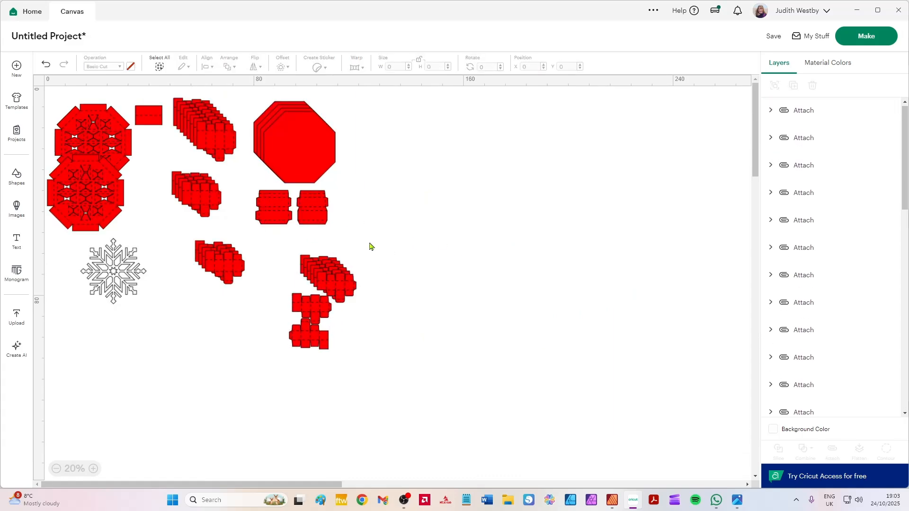
Move the pair of notched panels beyond the red octagons, to about X 126.7, Y 9.6 cm, and duplicate the pair six times.
drag(369, 244, 383, 138)
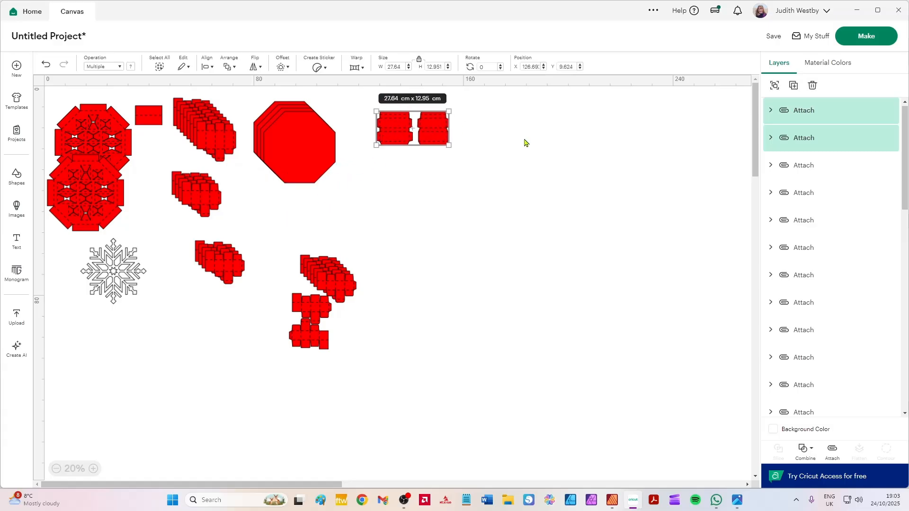
click(793, 89)
click(793, 88)
click(794, 89)
click(794, 89)
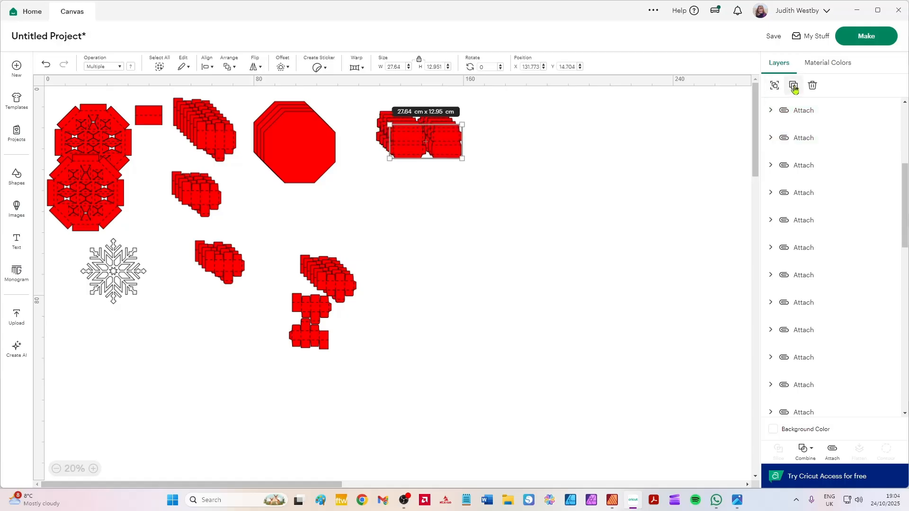
click(794, 89)
click(794, 89)
click(521, 163)
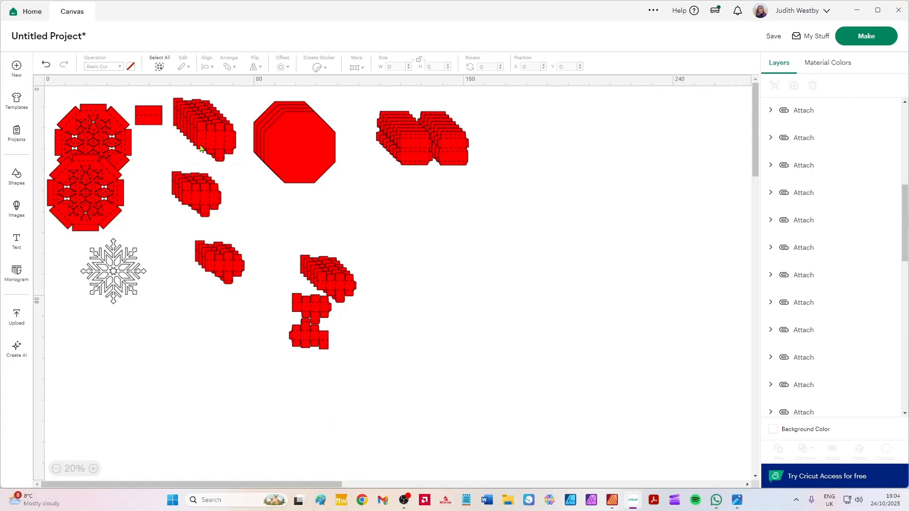
mouse_move(214, 139)
mouse_down()
mouse_move(232, 187)
mouse_move(368, 216)
mouse_move(282, 219)
mouse_move(213, 147)
mouse_up()
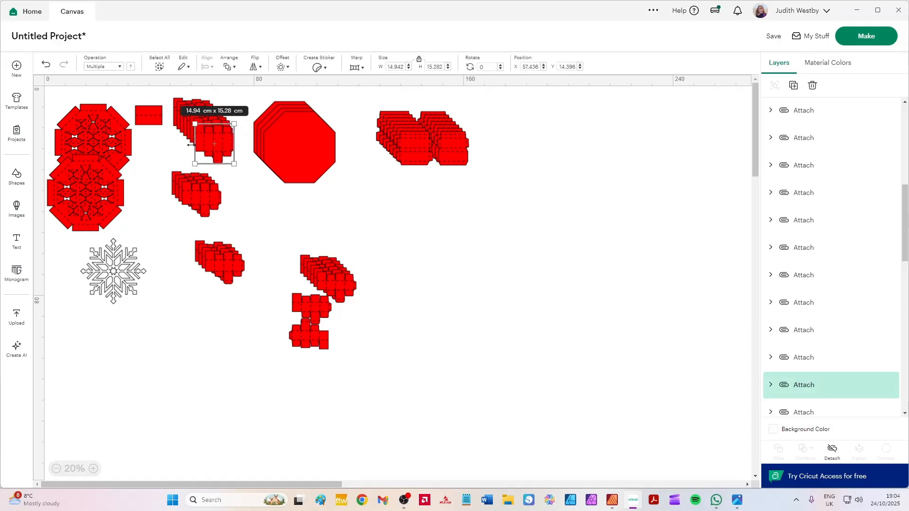
Preview the saved Octagon Book Advent project, close its details and return to the canvas.
click(805, 38)
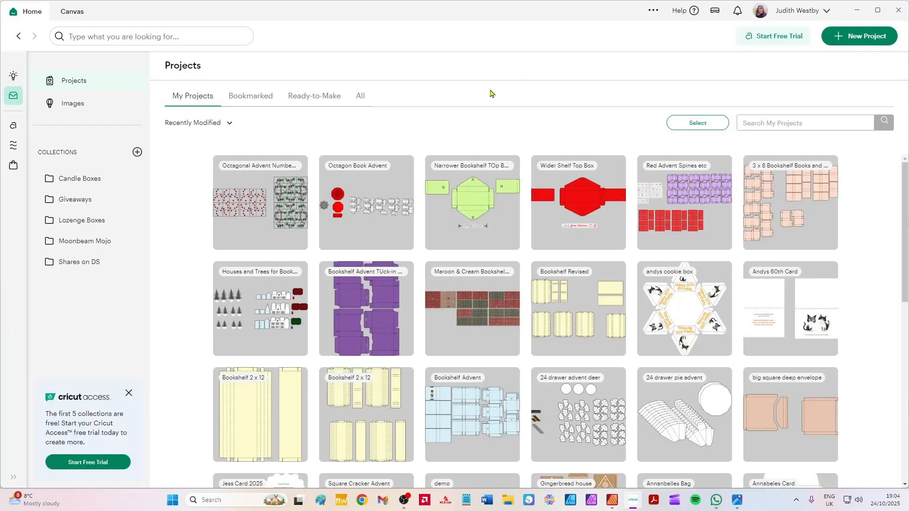
click(369, 198)
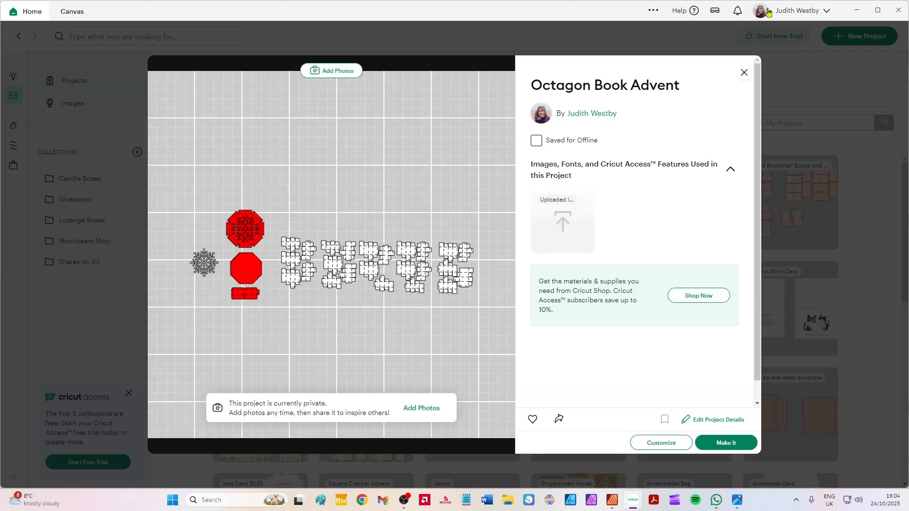
click(744, 72)
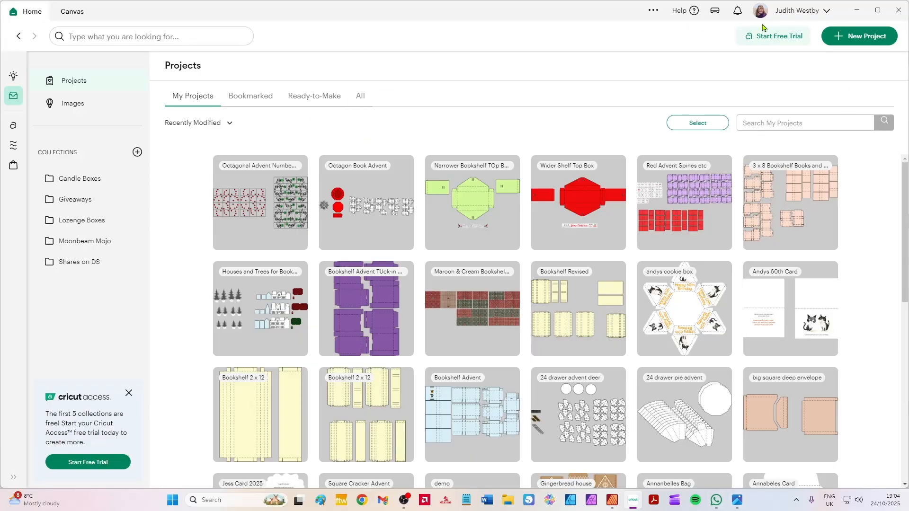
click(69, 14)
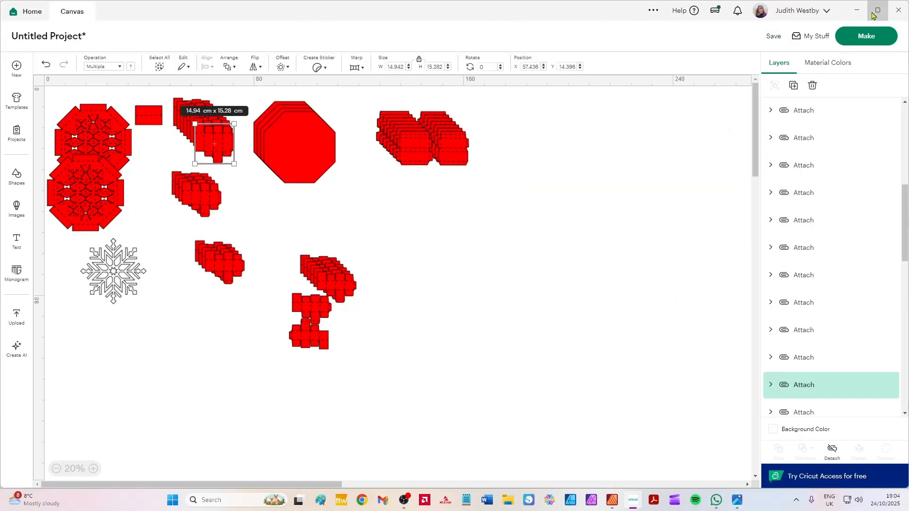
Open a new project window and open the saved Octagon Book Advent project in it for customizing.
click(654, 11)
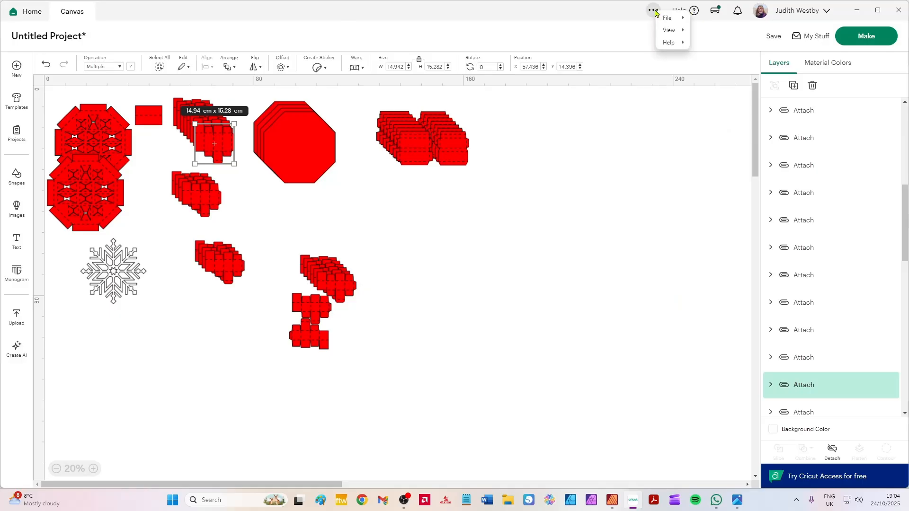
mouse_move(669, 18)
click(720, 19)
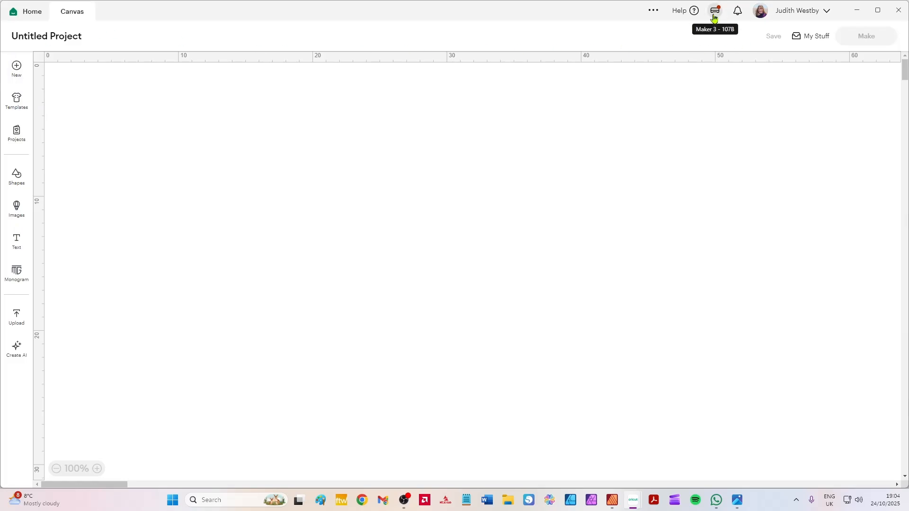
click(812, 46)
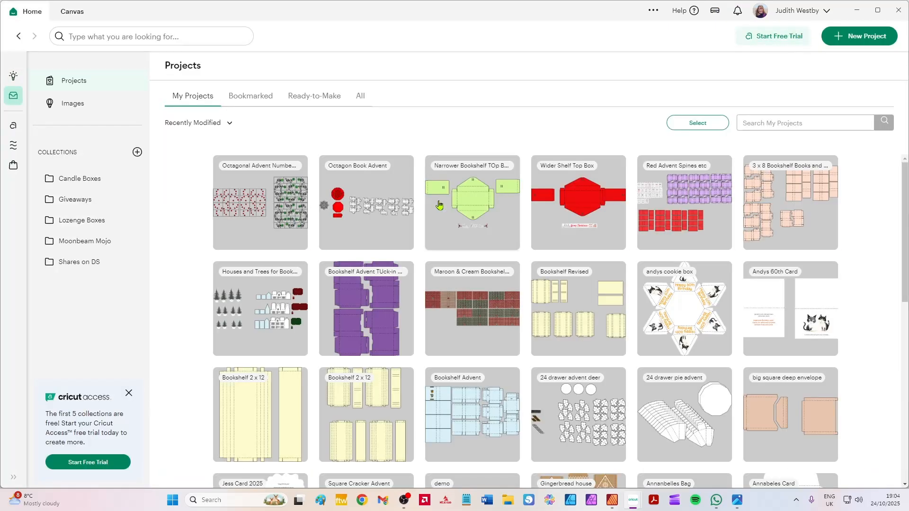
click(387, 206)
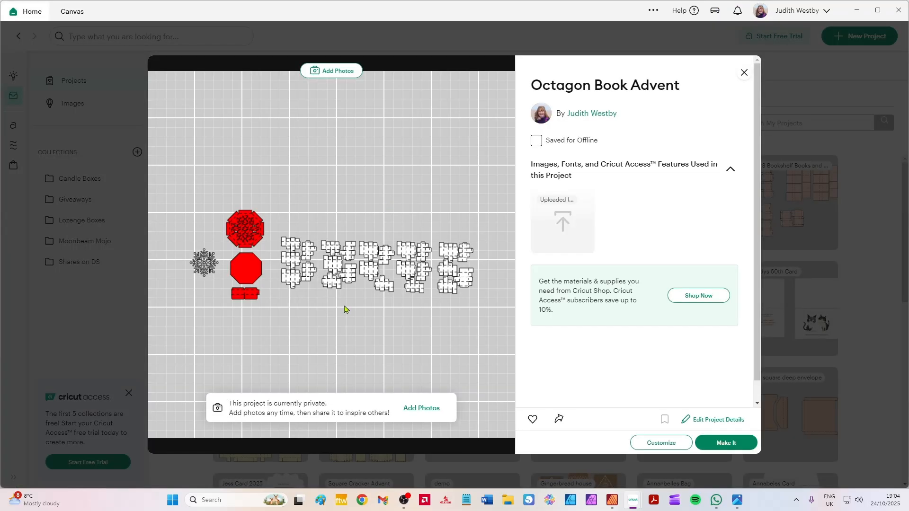
click(662, 445)
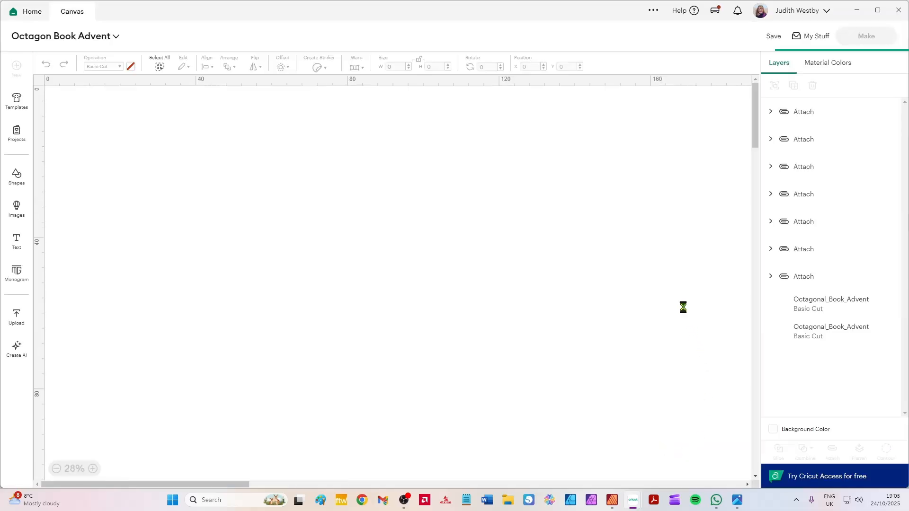
Move the first three attached box layouts up beside the red parts, to about X 67.9, 98.3 and 129.2 cm.
drag(363, 248, 340, 177)
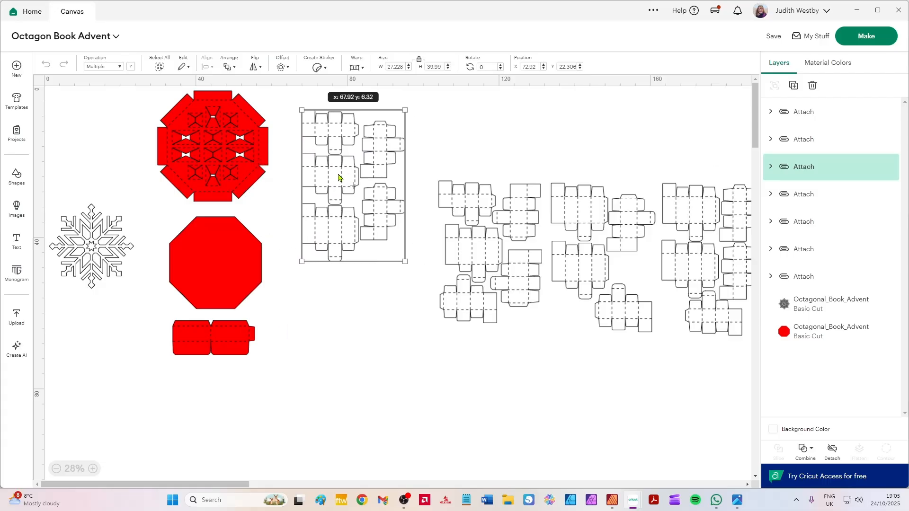
click(477, 250)
drag(477, 249, 455, 172)
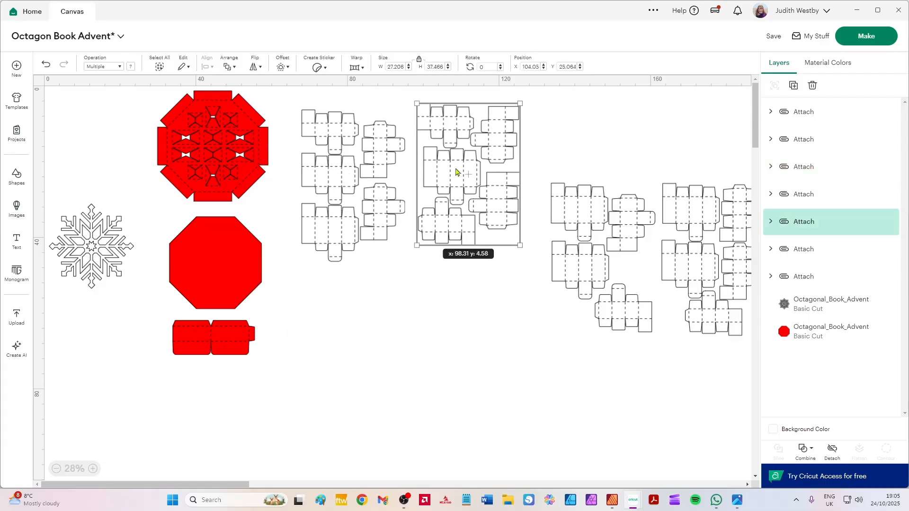
drag(559, 214, 542, 142)
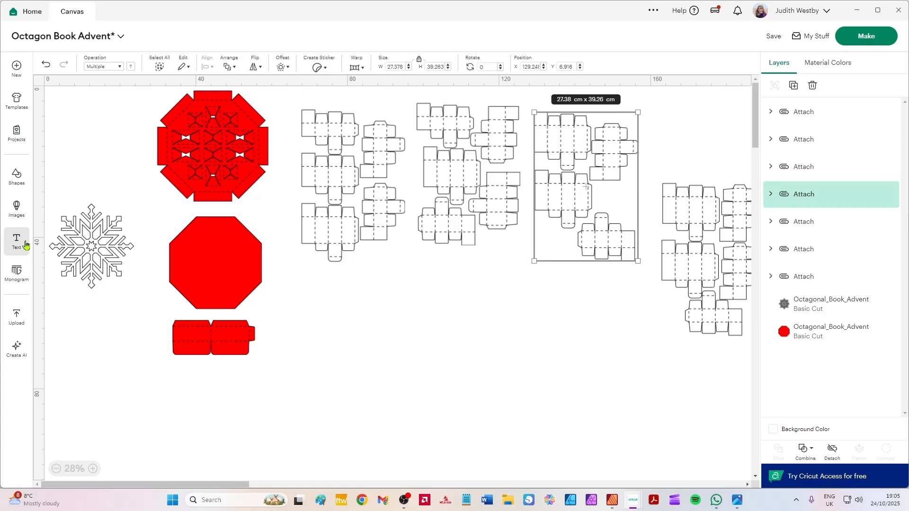
Add a square shape and place it in the empty space below the box layouts, at about X 86.6, Y 62.9 cm.
click(17, 179)
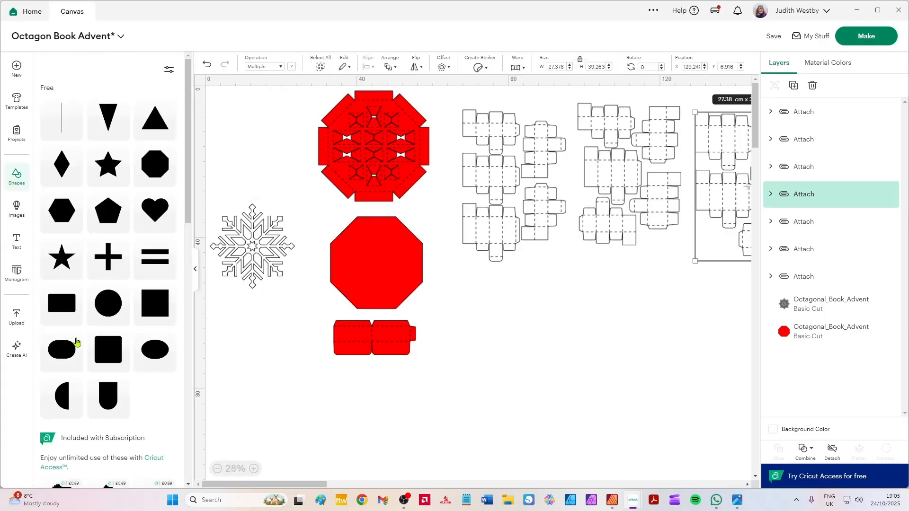
click(158, 311)
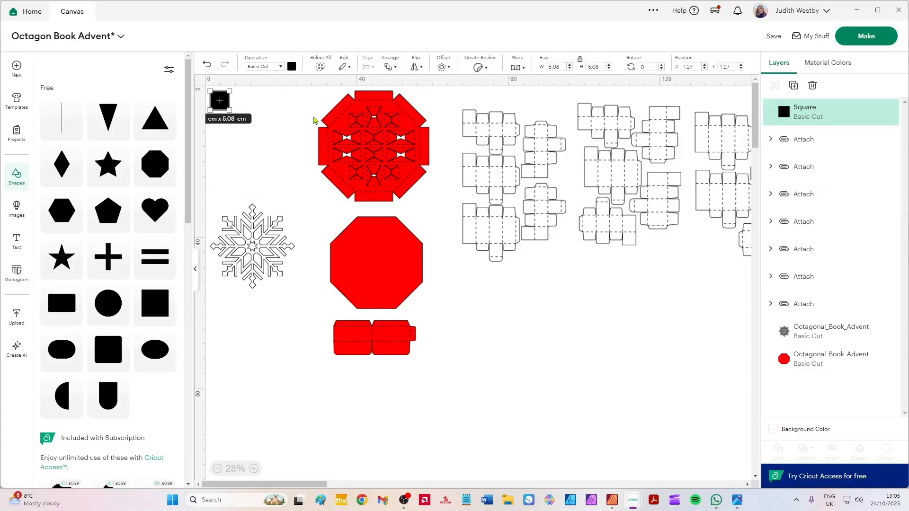
click(228, 110)
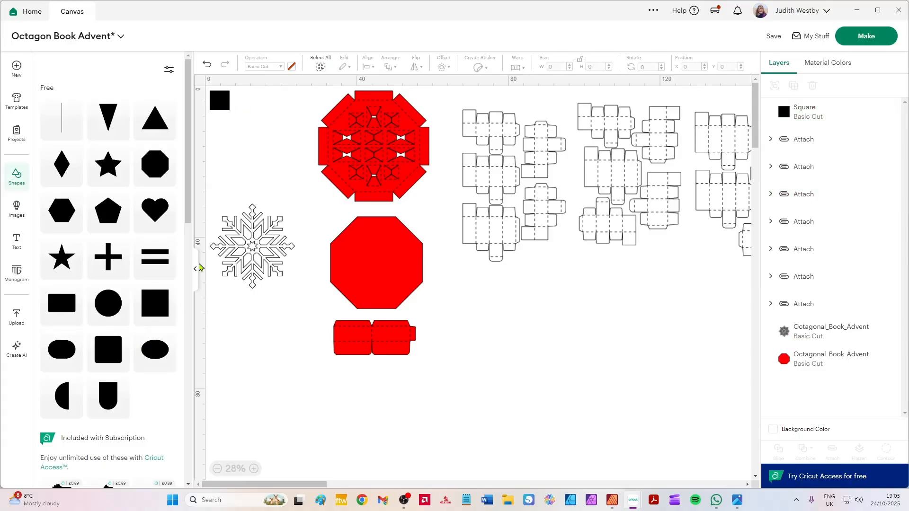
click(195, 269)
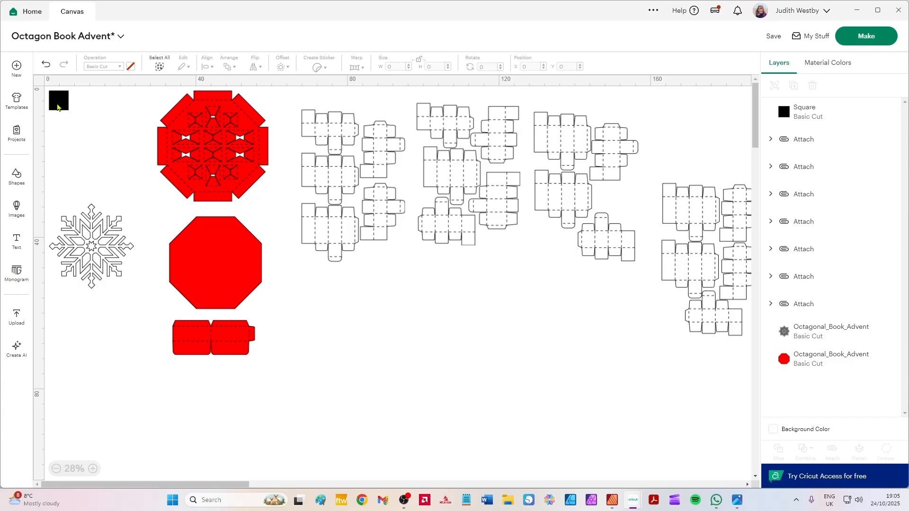
drag(59, 103, 382, 338)
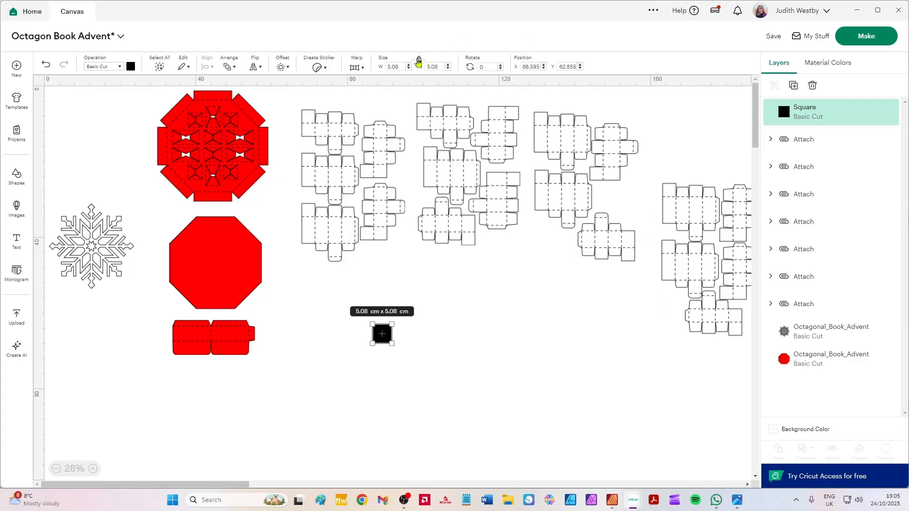
Resize the square without locked proportions to 28.3 cm wide by 40.6 cm high, and move it to about X 79.6, Y 52.2 cm.
double_click(391, 67)
text(28.3)
key(Tab)
text(40.6)
key(Return)
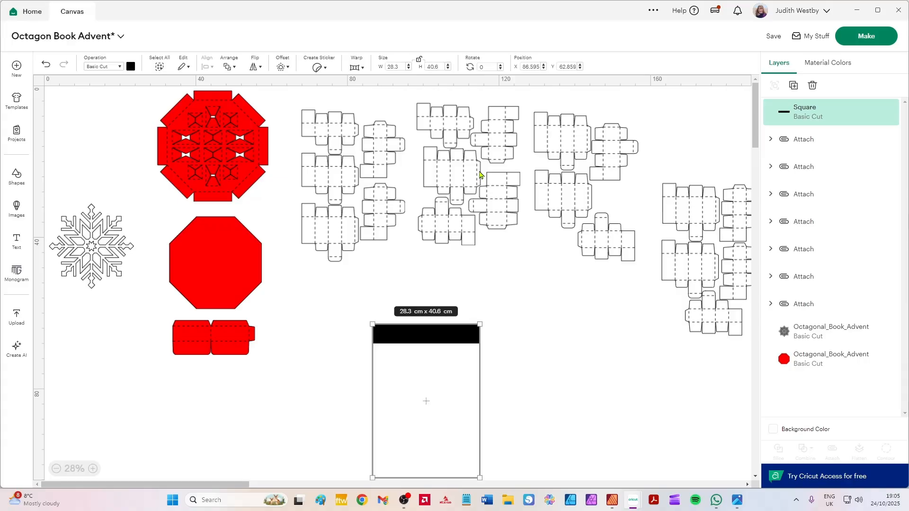
drag(448, 380, 421, 339)
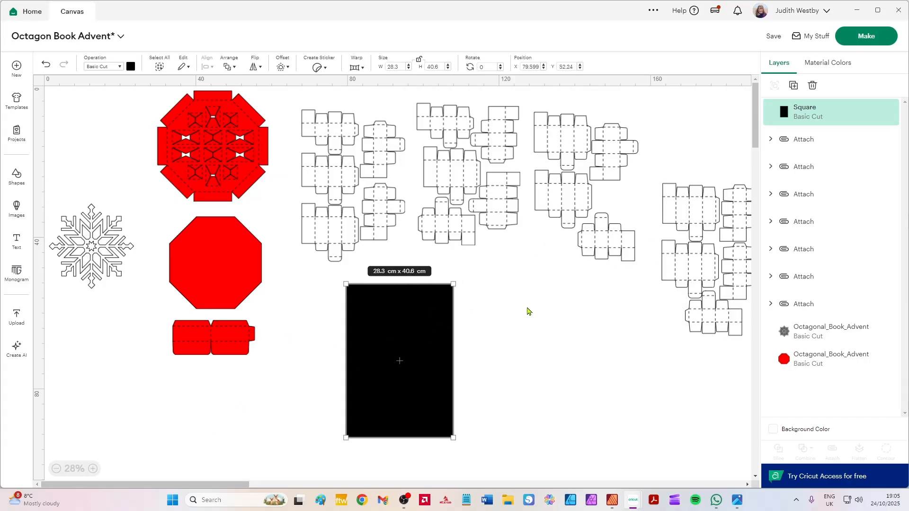
Send the black rectangle behind all other layers and deselect it.
click(529, 310)
click(389, 334)
key(ctrl+shift+Down)
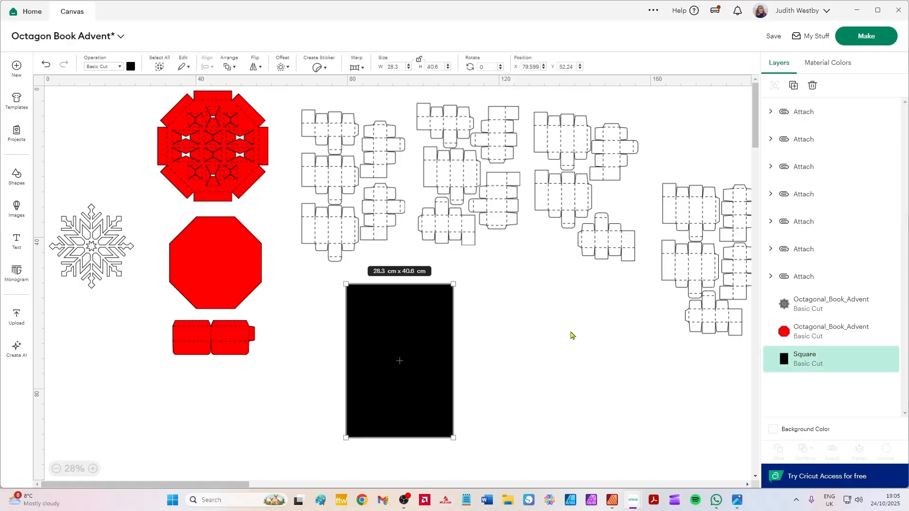
click(703, 349)
Lay the first attached box layout over the black rectangle to check its fit, and return it to about X 68.5, Y 5.9 cm.
drag(338, 126, 386, 299)
scroll(386, 300, up, 2)
scroll(537, 350, down, 3)
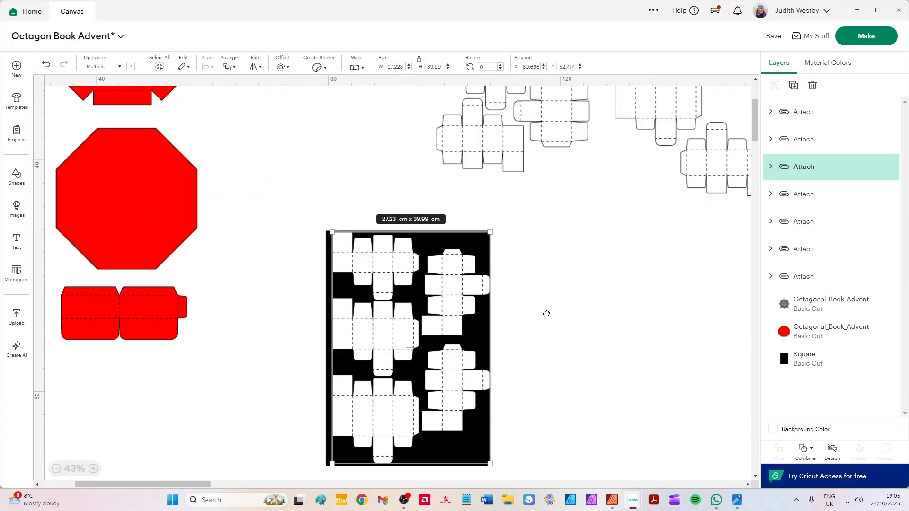
drag(375, 227, 377, 233)
scroll(407, 185, down, 3)
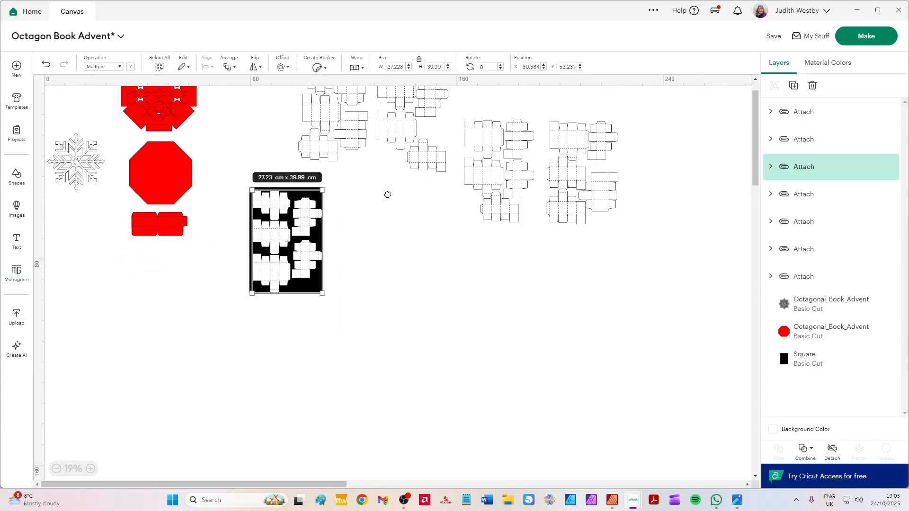
scroll(417, 284, up, 1)
drag(268, 271, 238, 149)
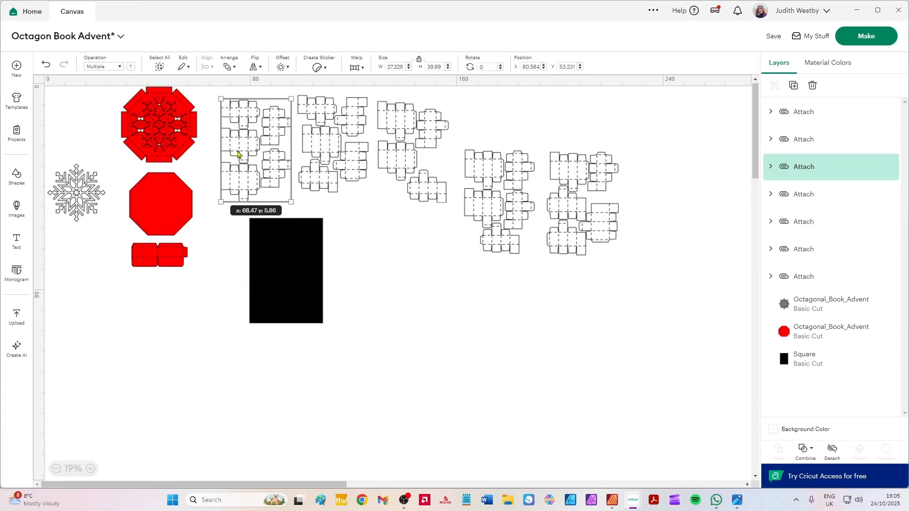
Move the last two attached box layouts up into line with the others, the final one to about X 190.4, Y 8.6 cm.
click(418, 130)
click(502, 204)
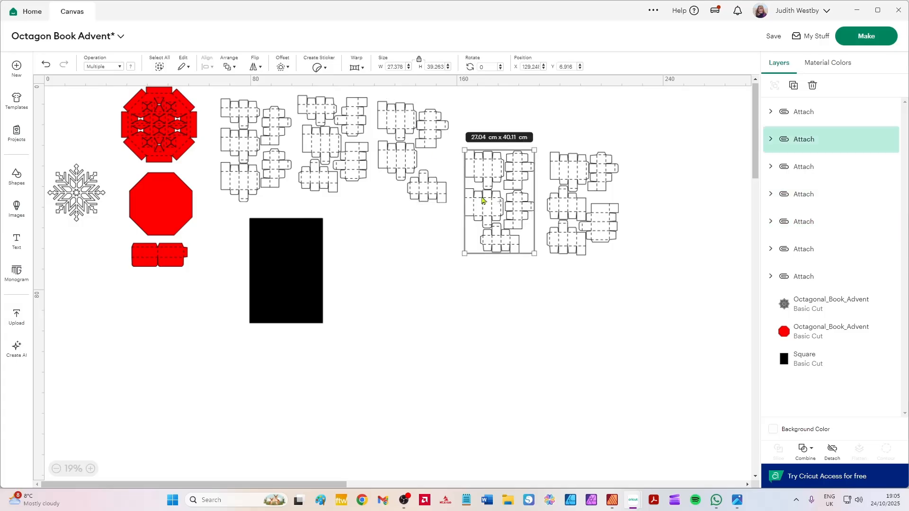
click(574, 208)
drag(511, 206, 506, 165)
drag(586, 208, 573, 164)
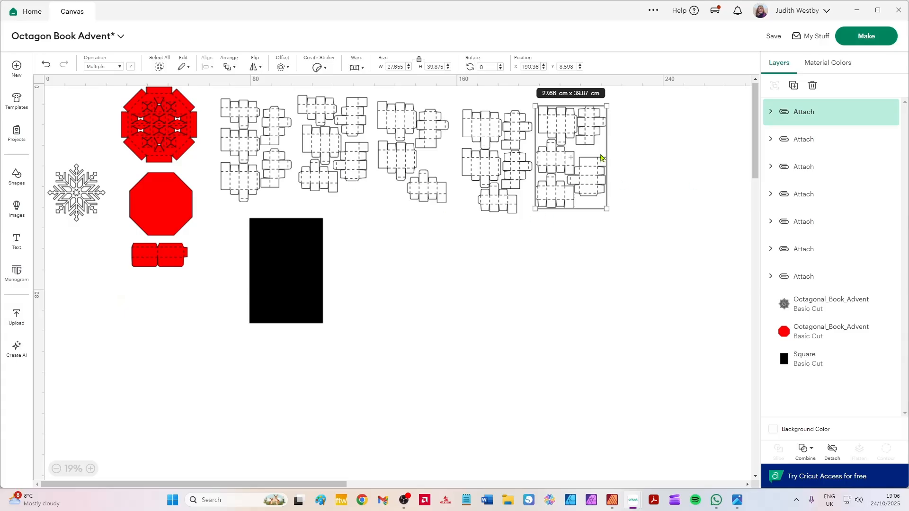
Shift the last three box layouts away from the first two, placing the third layout at about X 147.4, Y 7.7 cm.
drag(553, 129, 598, 136)
drag(522, 156, 557, 155)
drag(414, 132, 462, 134)
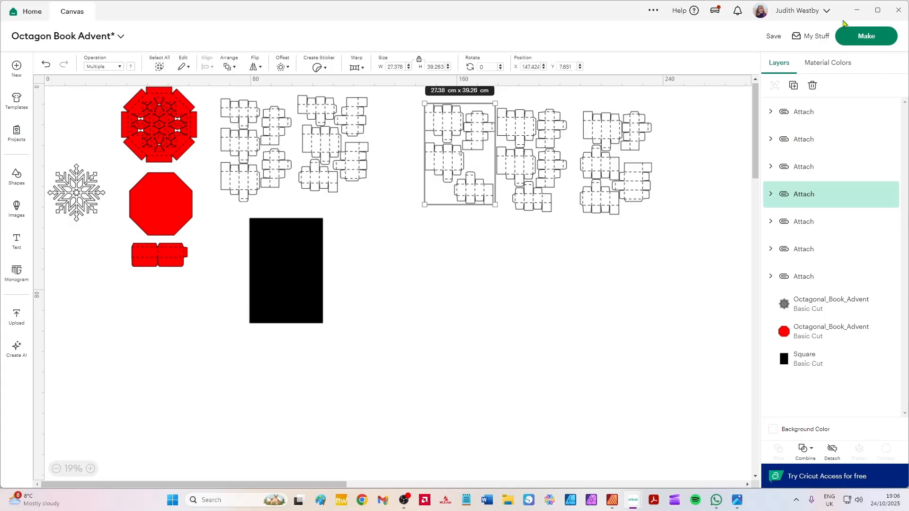
Quit the Octagon Book Advent window without saving and return to the untitled project.
click(899, 8)
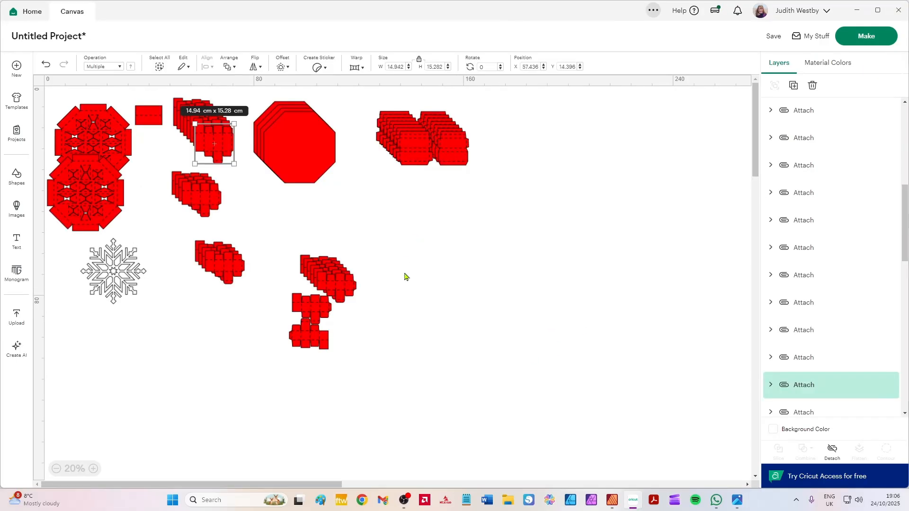
click(459, 250)
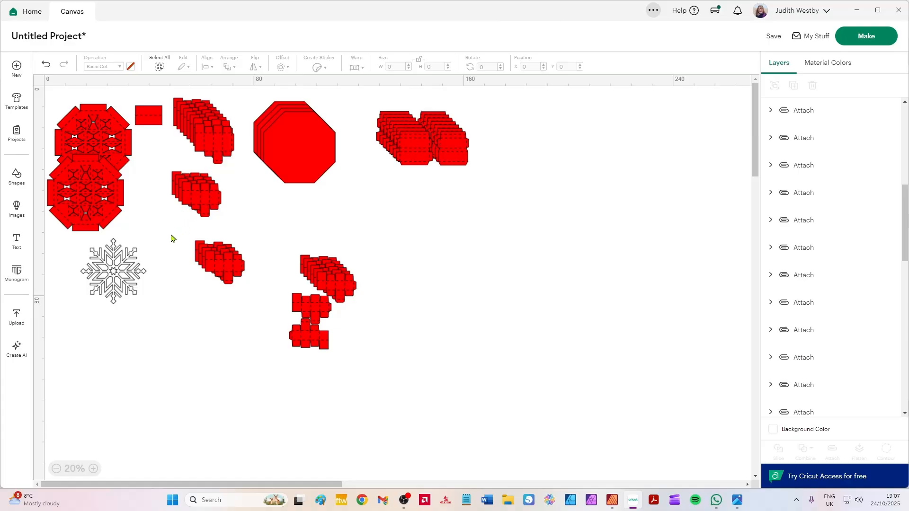
Add a square shape to the untitled project's canvas and hide the shape library.
click(16, 178)
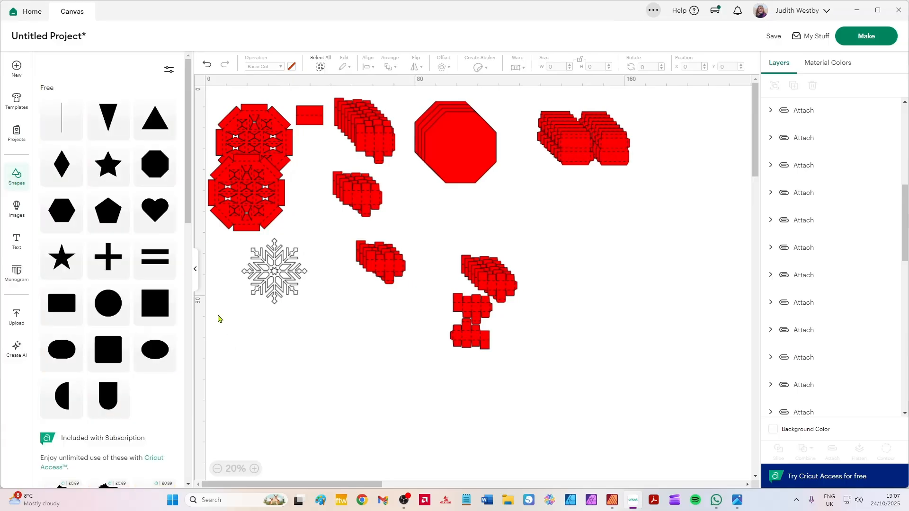
click(172, 292)
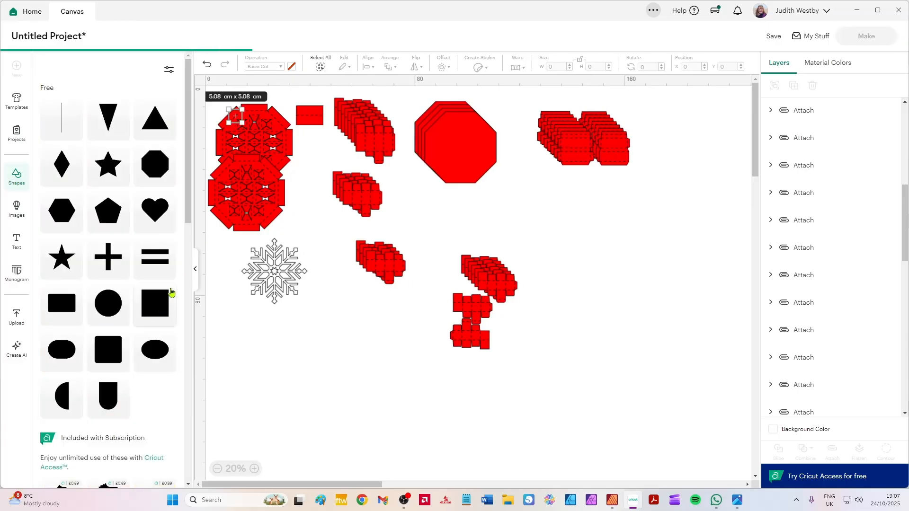
click(196, 271)
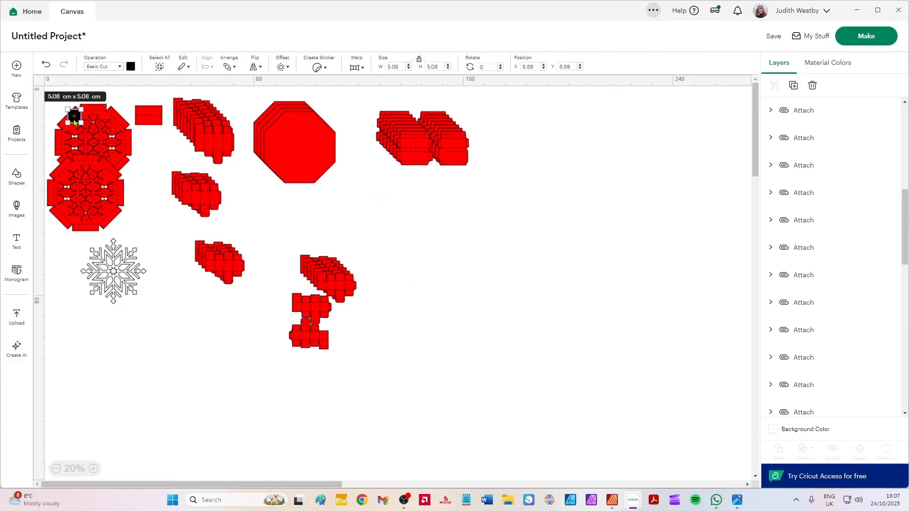
Move the small black square to empty canvas away from the red parts and set its size to 29.2 cm square.
click(550, 253)
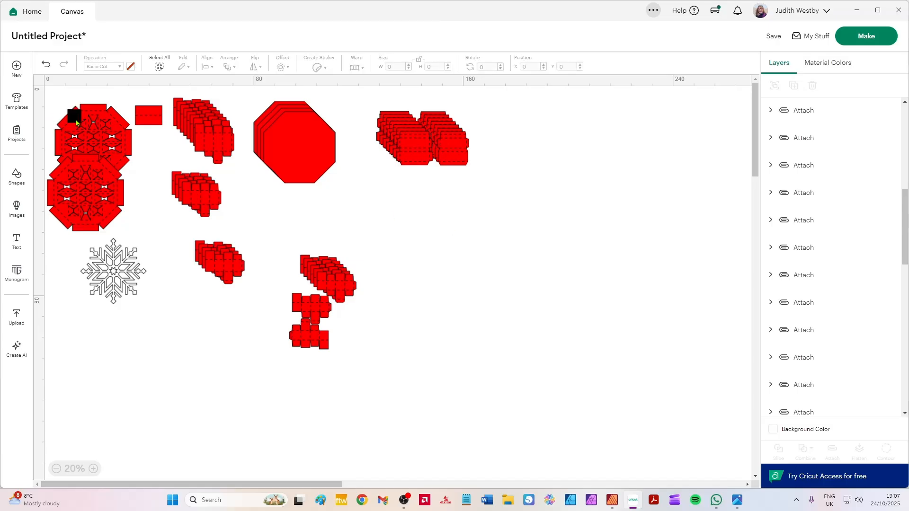
drag(76, 122, 459, 236)
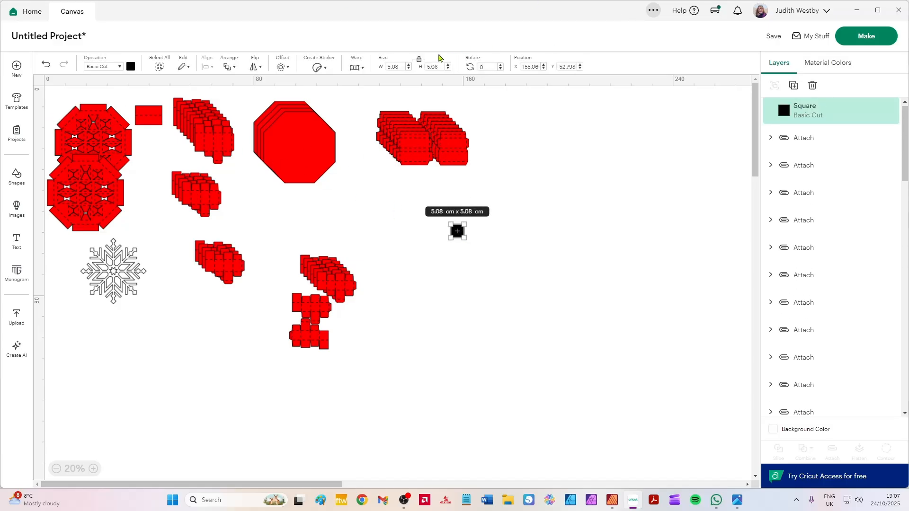
click(400, 67)
text(29)
key(Return)
click(424, 281)
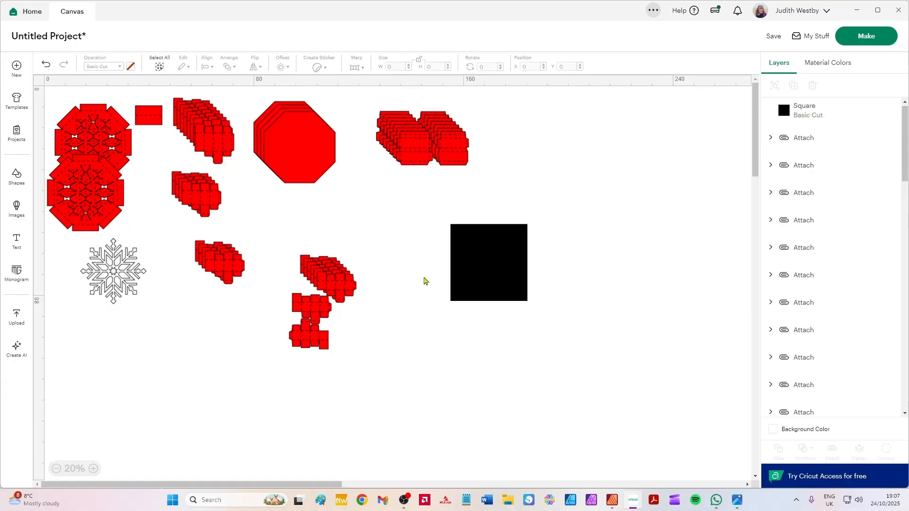
Place two box layouts onto the black square and move the set beside the remaining layouts, at about X 121.8, Y 67.4 cm.
drag(335, 291, 466, 234)
drag(329, 280, 495, 269)
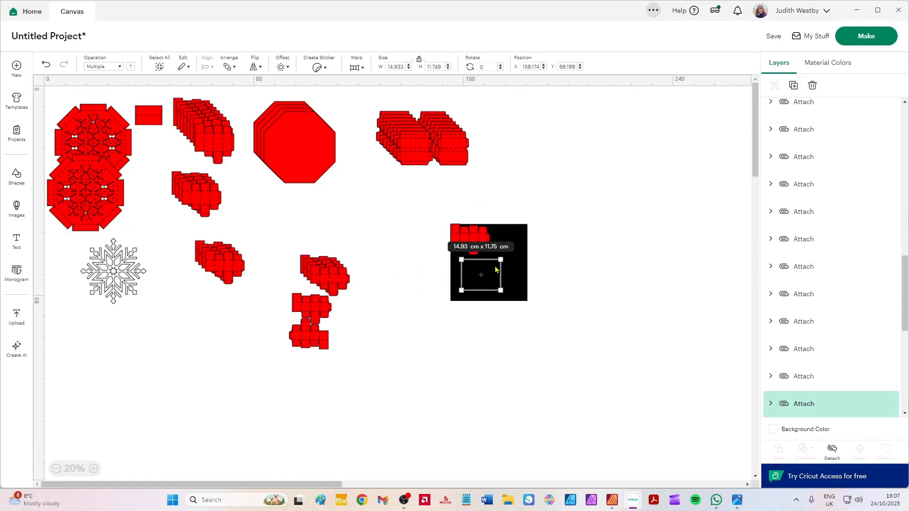
click(524, 245)
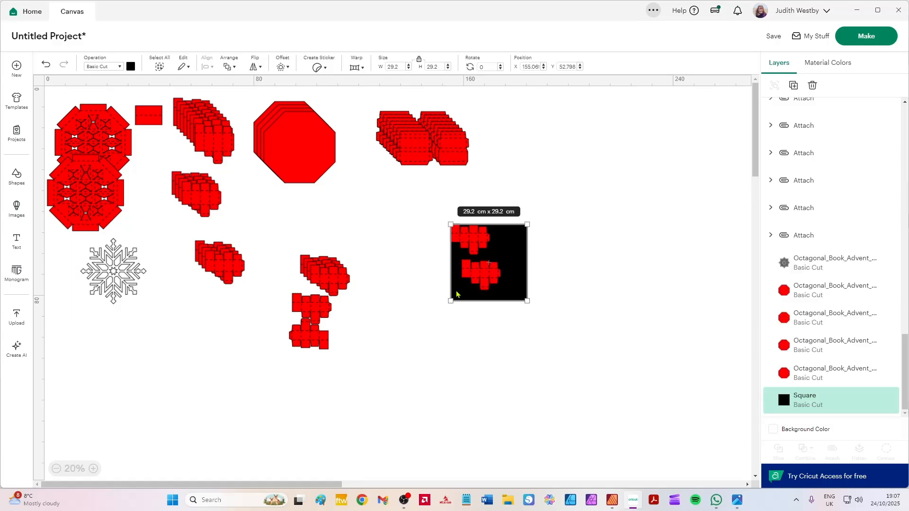
scroll(458, 292, up, 3)
drag(658, 410, 506, 197)
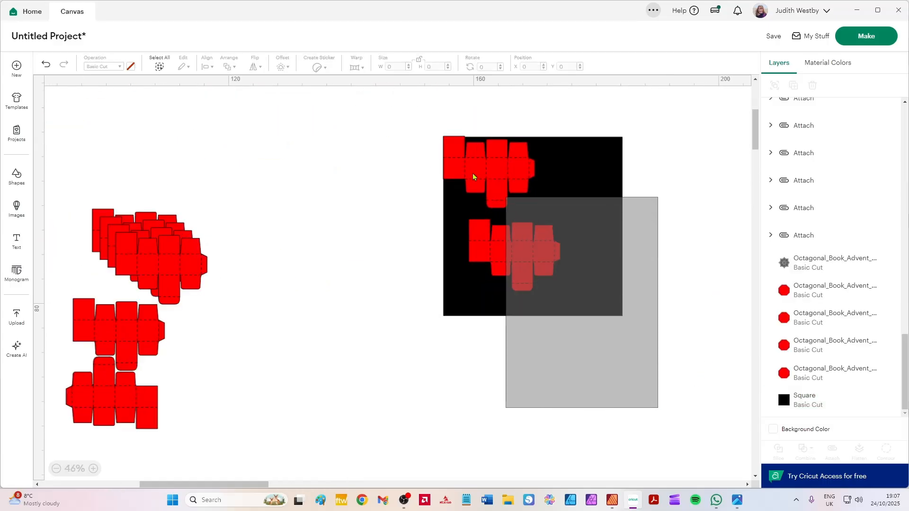
drag(515, 160, 280, 261)
scroll(315, 249, up, 3)
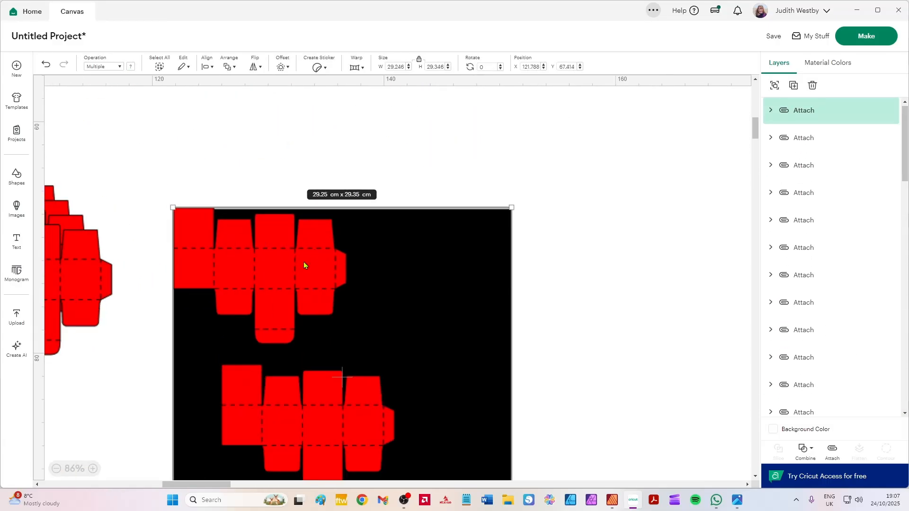
drag(107, 318, 320, 242)
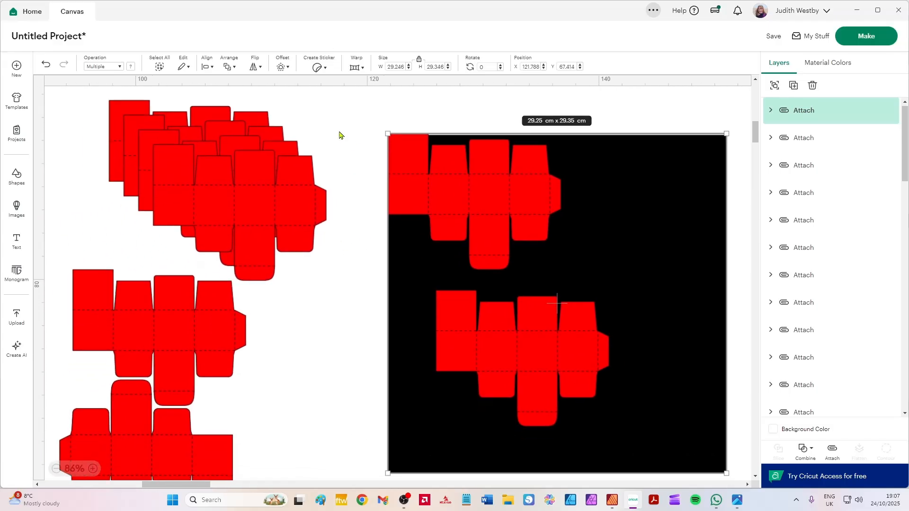
Nudge the first box layout just inside the square's upper-left corner and fit the second, rotated 90 degrees, into the upper-right corner.
click(386, 198)
mouse_move(450, 184)
mouse_down()
mouse_move(449, 198)
mouse_move(451, 188)
mouse_up()
click(349, 300)
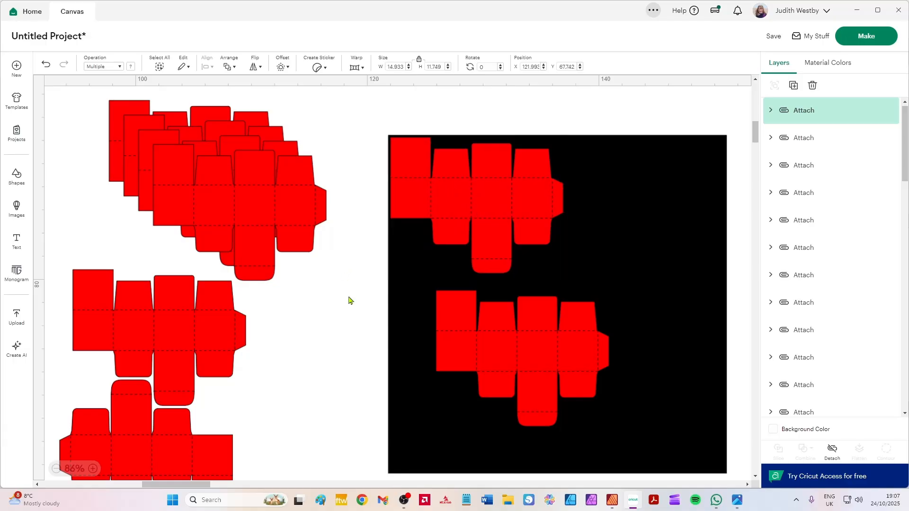
drag(571, 347, 614, 234)
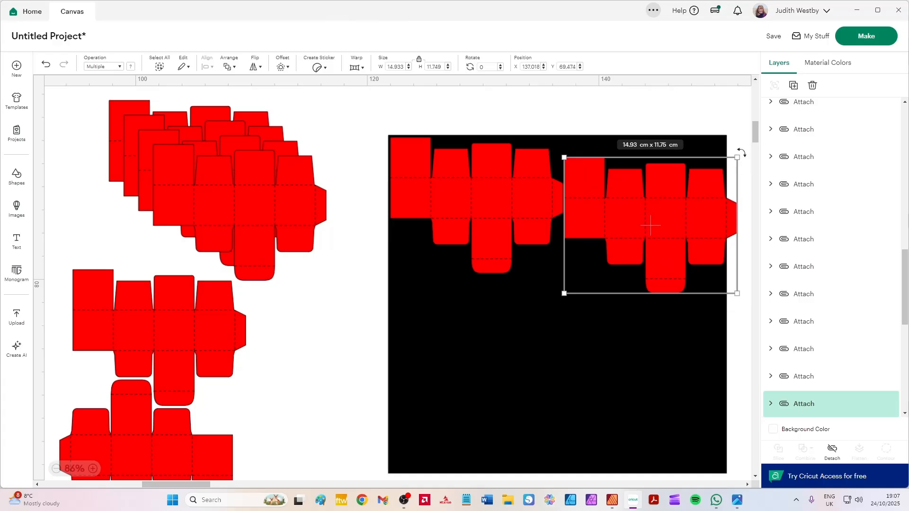
drag(741, 153, 787, 407)
mouse_move(643, 158)
mouse_down()
mouse_move(631, 158)
mouse_move(648, 162)
mouse_up()
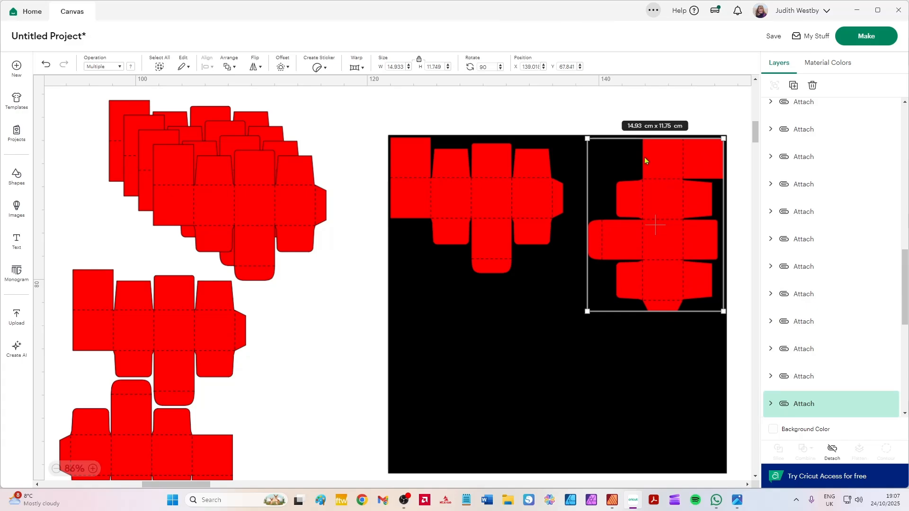
Nest two more box layouts in the square's lower half, the left one upright and the right one turned upside down.
drag(225, 337, 533, 331)
drag(233, 280, 637, 402)
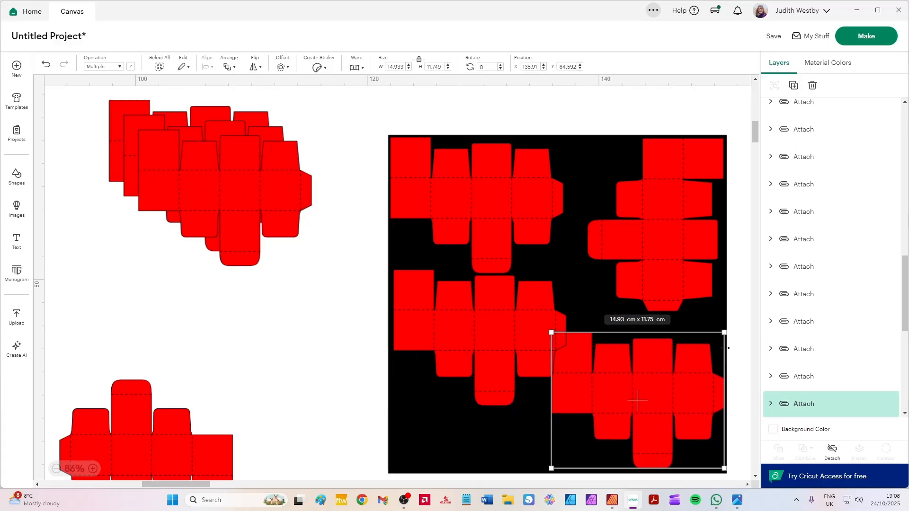
drag(729, 327, 501, 488)
drag(690, 369, 688, 362)
drag(472, 331, 473, 333)
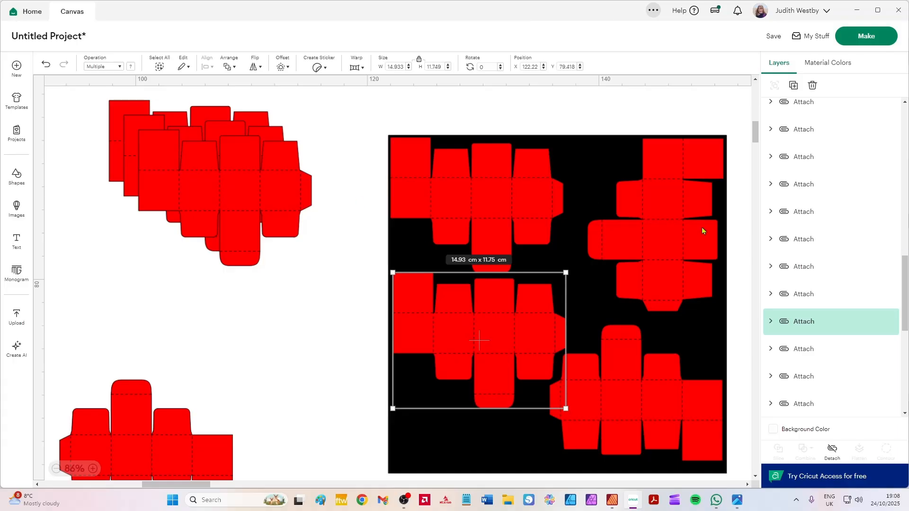
Move the black square clear above the four nested box layouts and detach the four layouts from each other.
scroll(320, 209, down, 2)
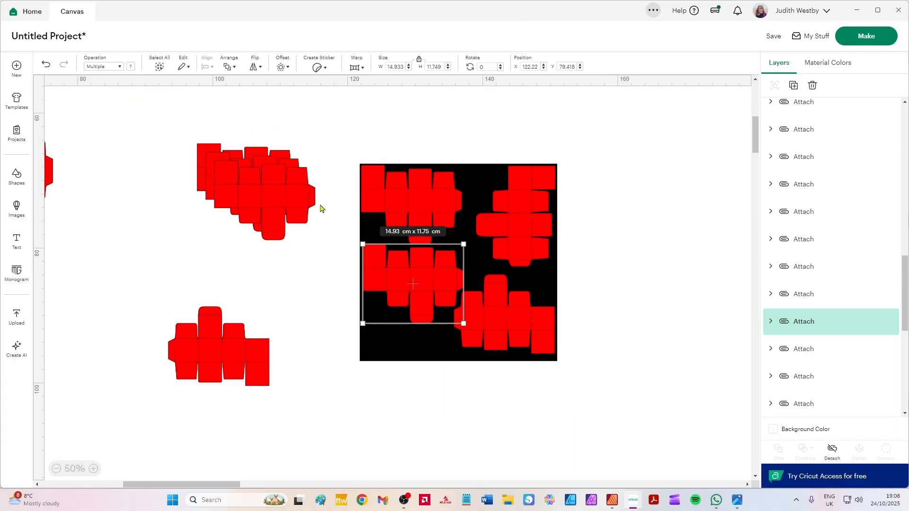
scroll(219, 199, down, 1)
drag(121, 203, 282, 312)
click(685, 377)
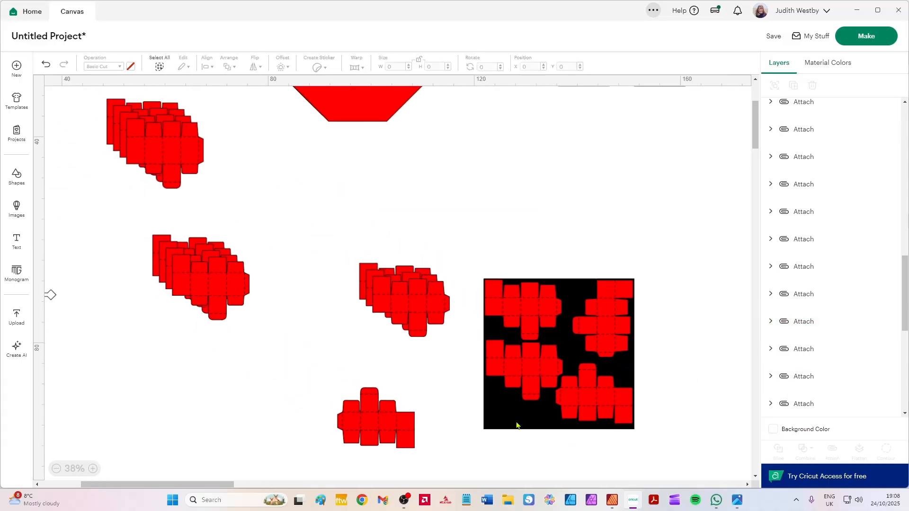
drag(490, 395, 512, 197)
drag(678, 453, 480, 246)
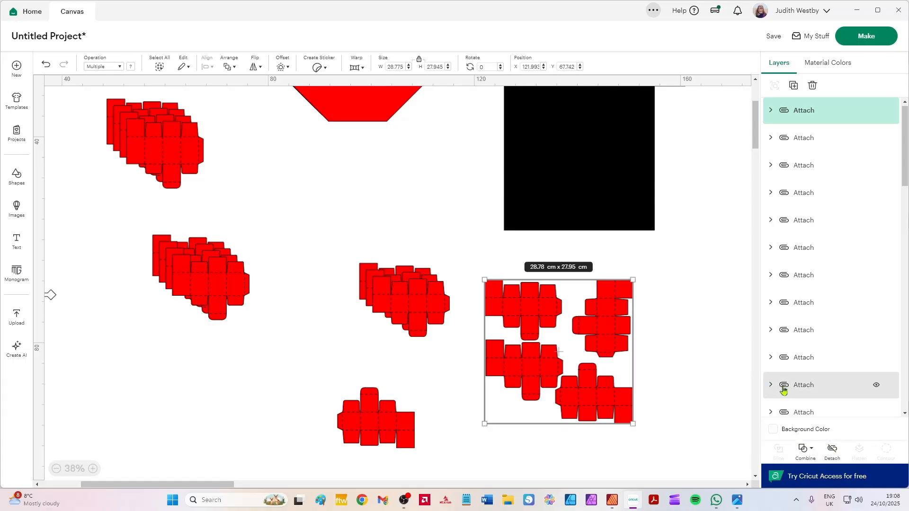
click(835, 455)
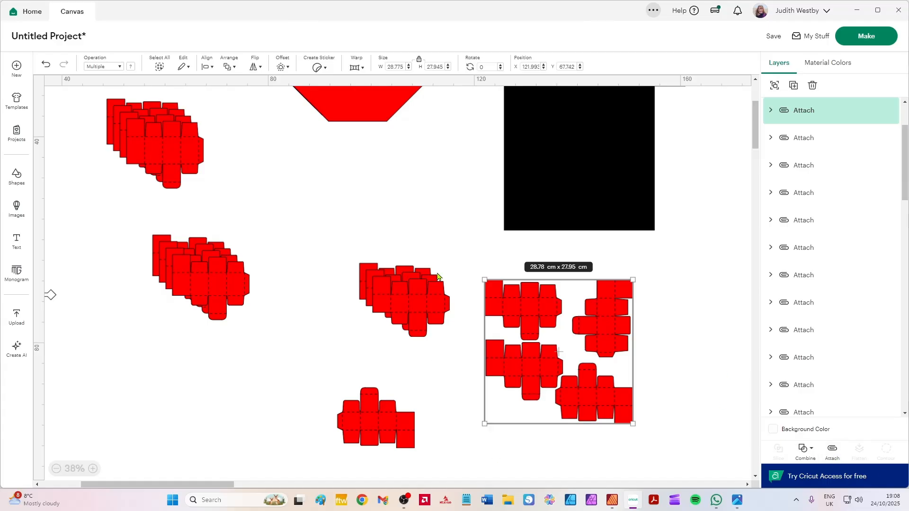
Delete the black guide square and send the whole project to mat preparation.
click(598, 223)
key(Delete)
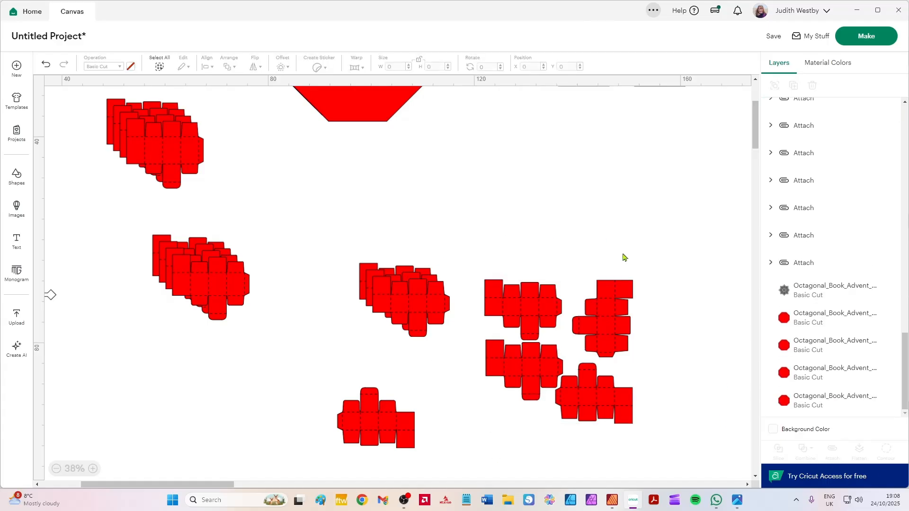
scroll(240, 235, down, 4)
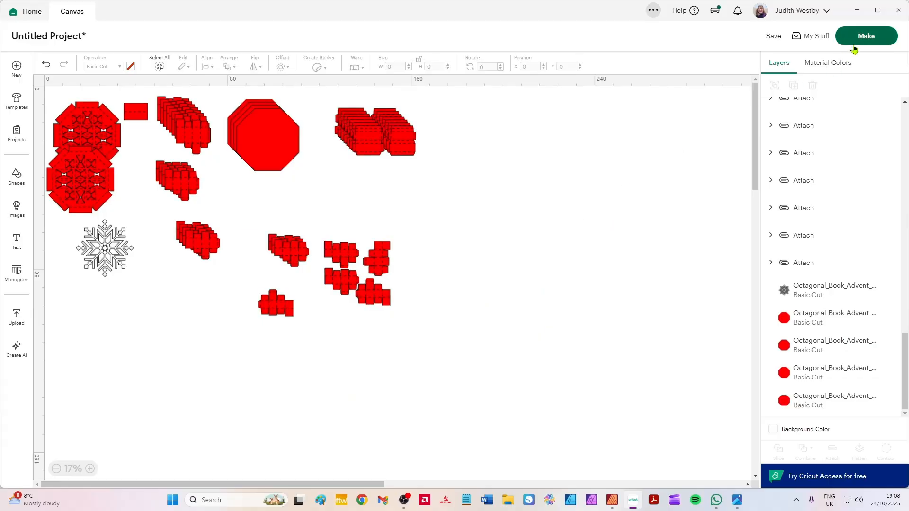
click(872, 35)
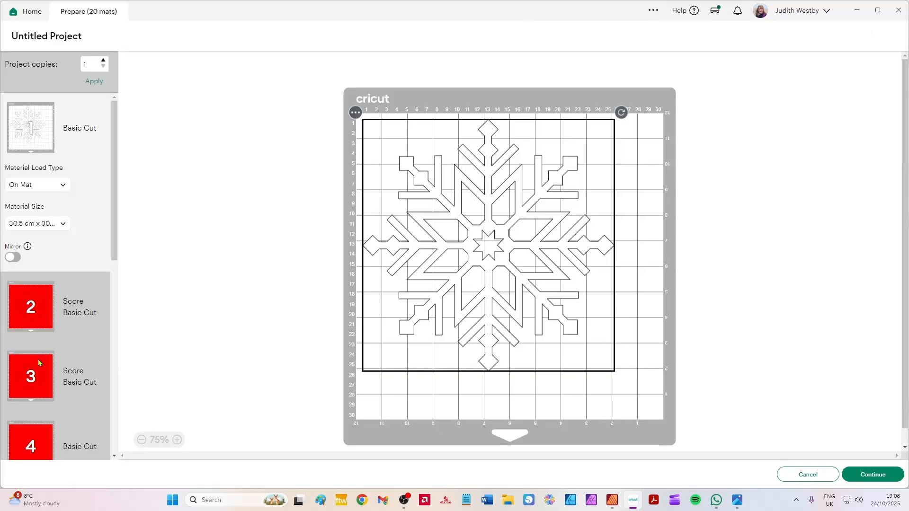
Examine the prepared mats, including the material size options for mat 4 and the box layouts on mat 19.
scroll(38, 380, down, 3)
click(48, 272)
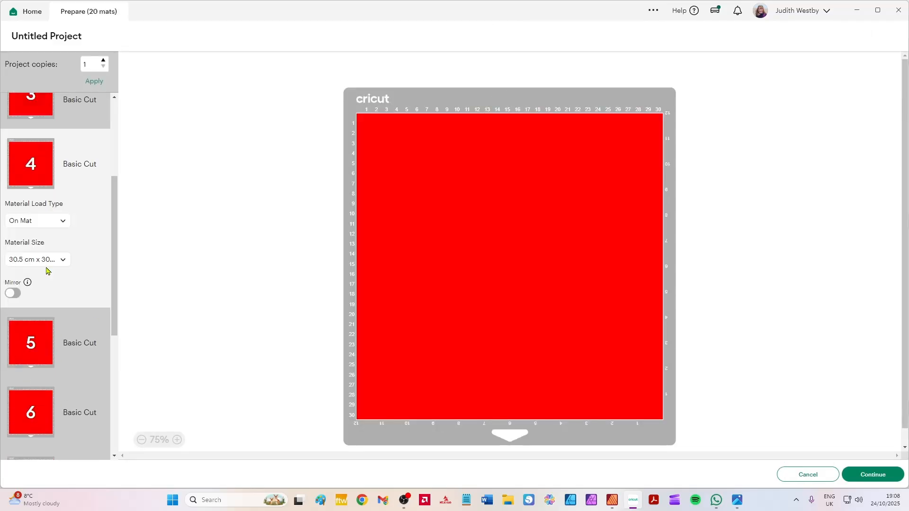
click(46, 317)
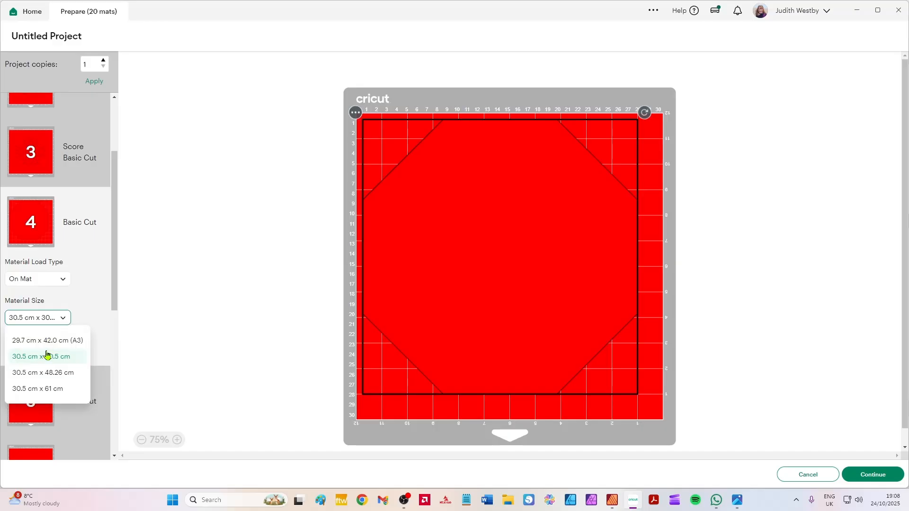
click(442, 245)
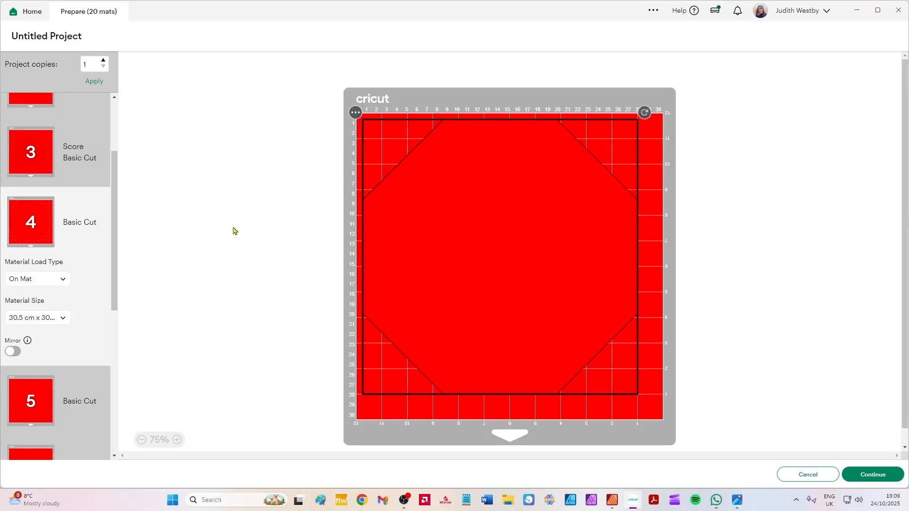
scroll(50, 223, down, 20)
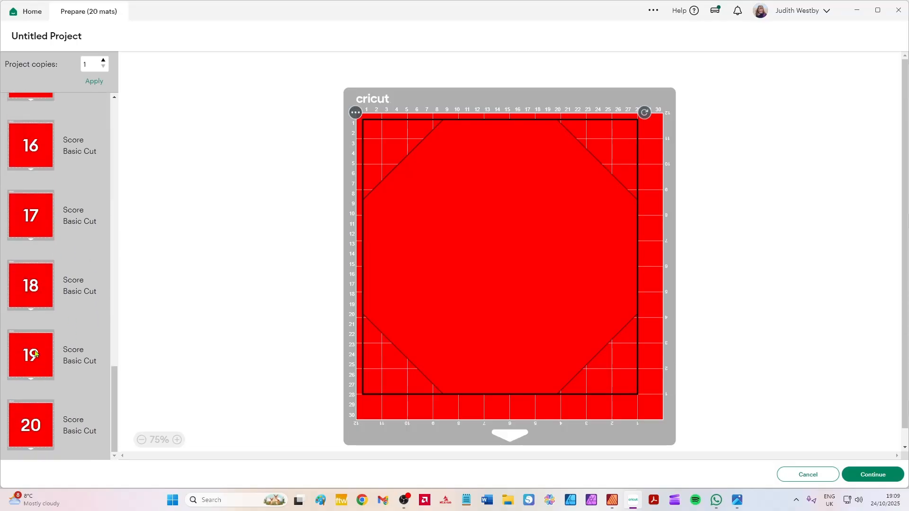
click(36, 353)
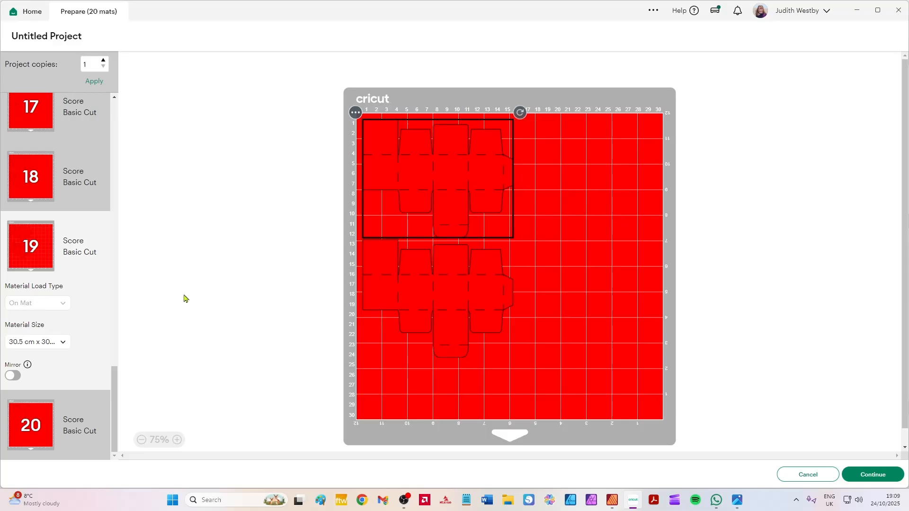
scroll(109, 230, up, 15)
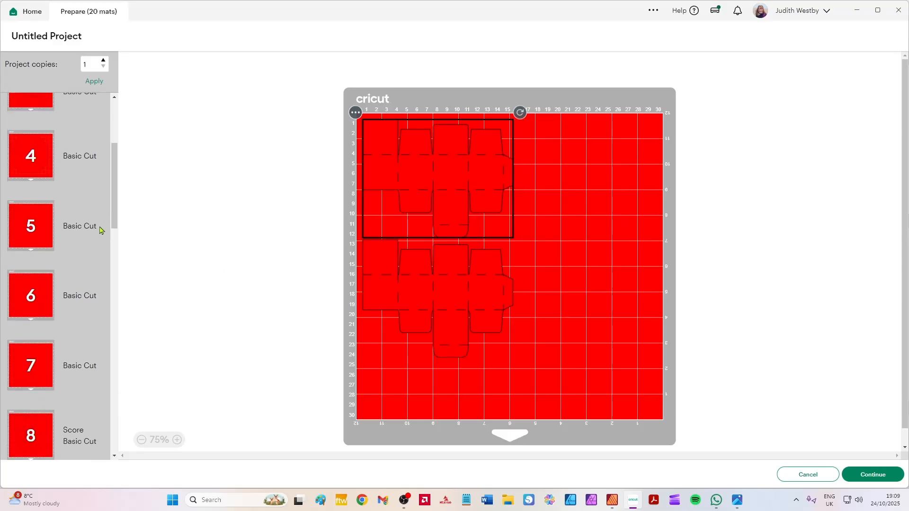
scroll(67, 317, down, 5)
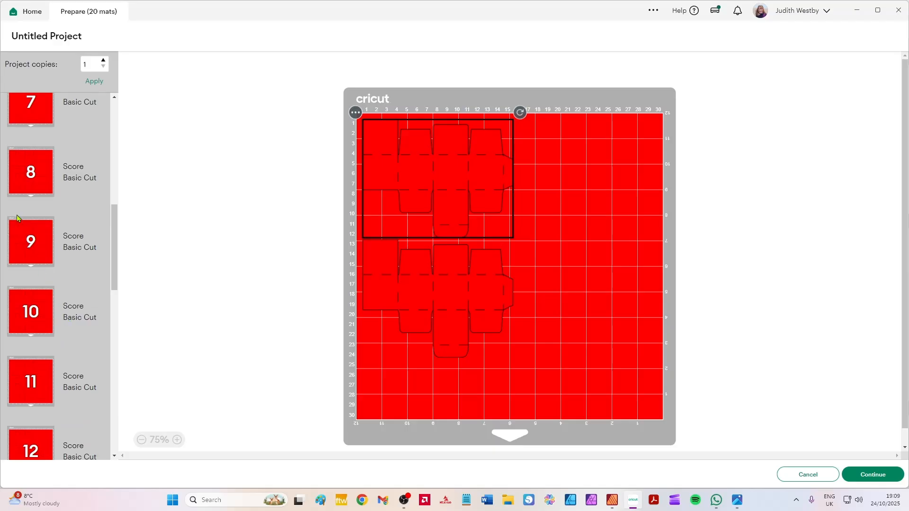
Set the material size of mat 8 to 21 cm x 29.7 cm (A4).
click(12, 161)
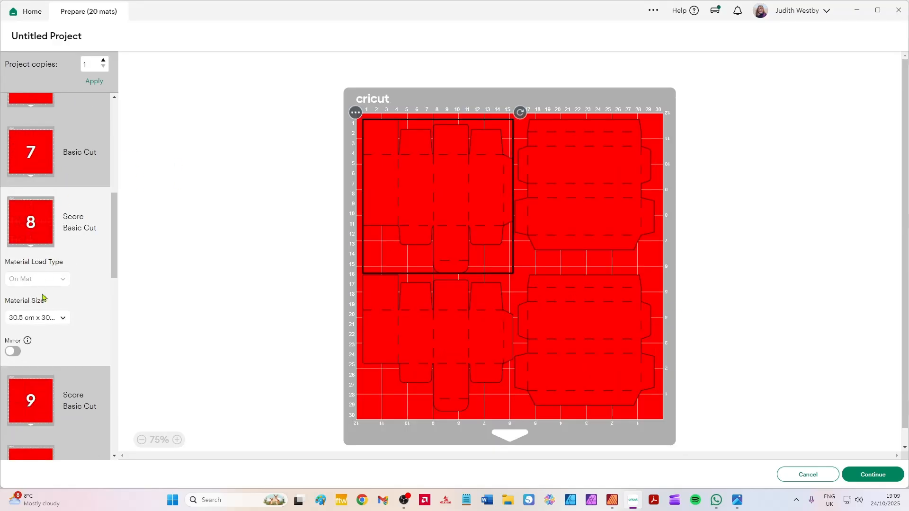
click(42, 321)
scroll(61, 357, up, 3)
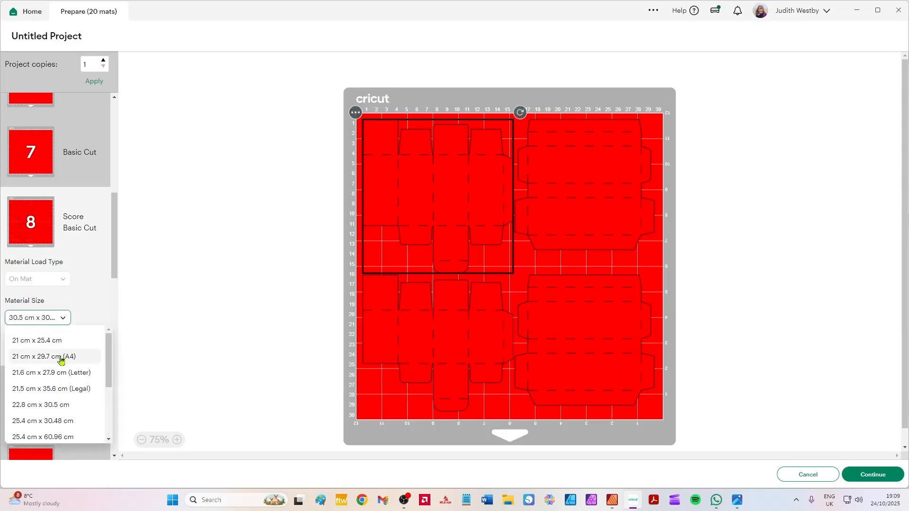
click(60, 357)
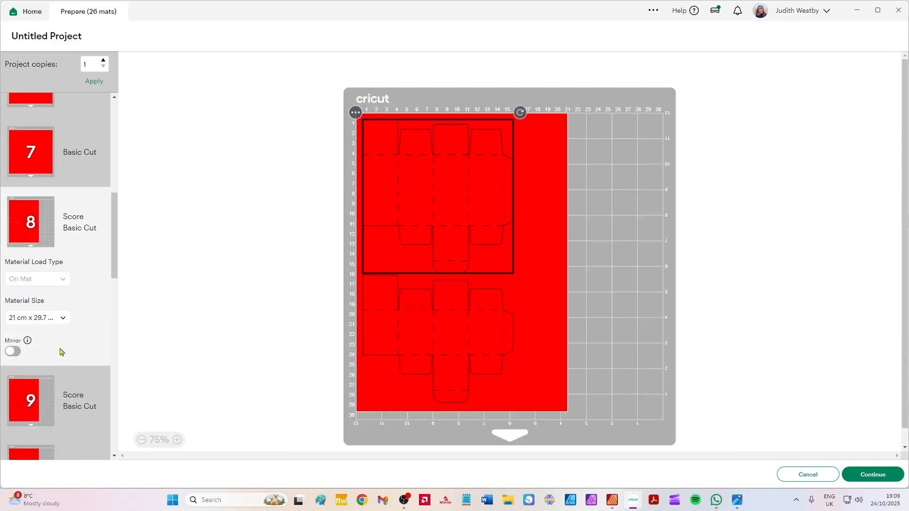
Check the A4 mats and change mat 8's material size to 21.6 cm x 27.9 cm (Letter).
scroll(55, 293, down, 15)
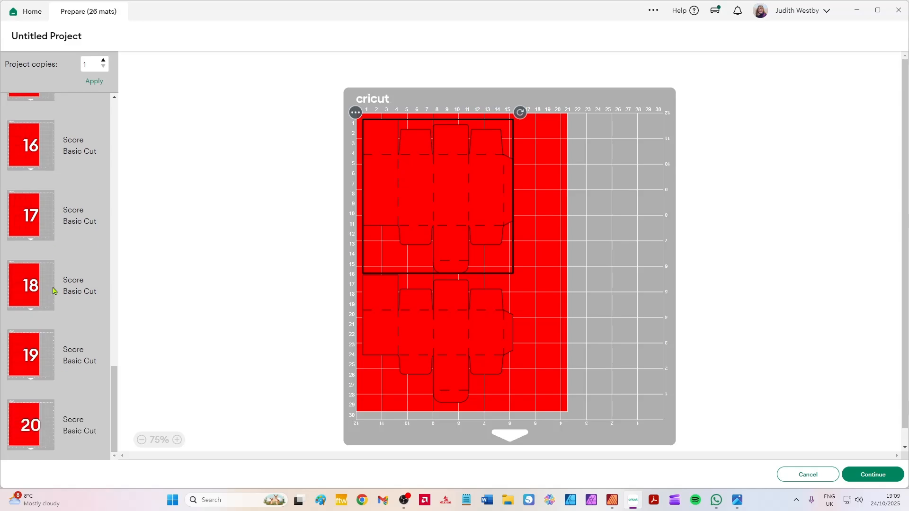
scroll(54, 300, down, 7)
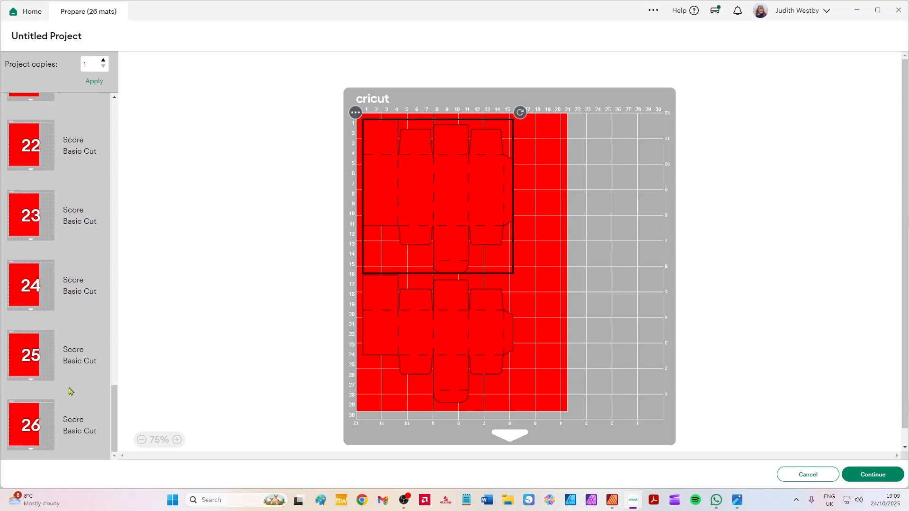
scroll(55, 343, up, 7)
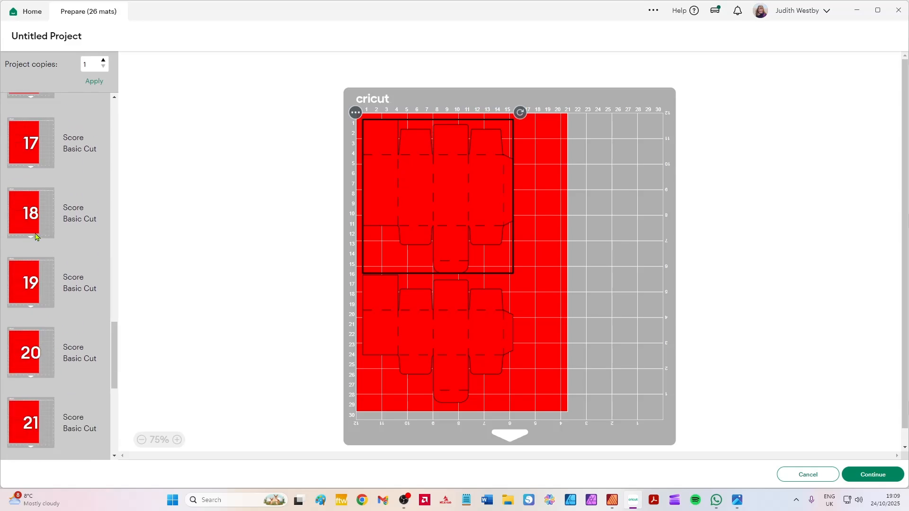
scroll(37, 242, up, 14)
click(34, 198)
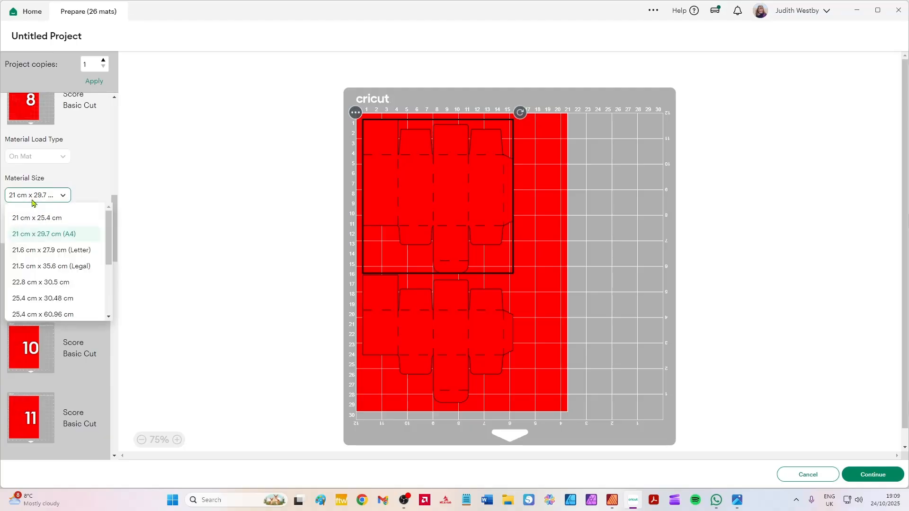
click(47, 254)
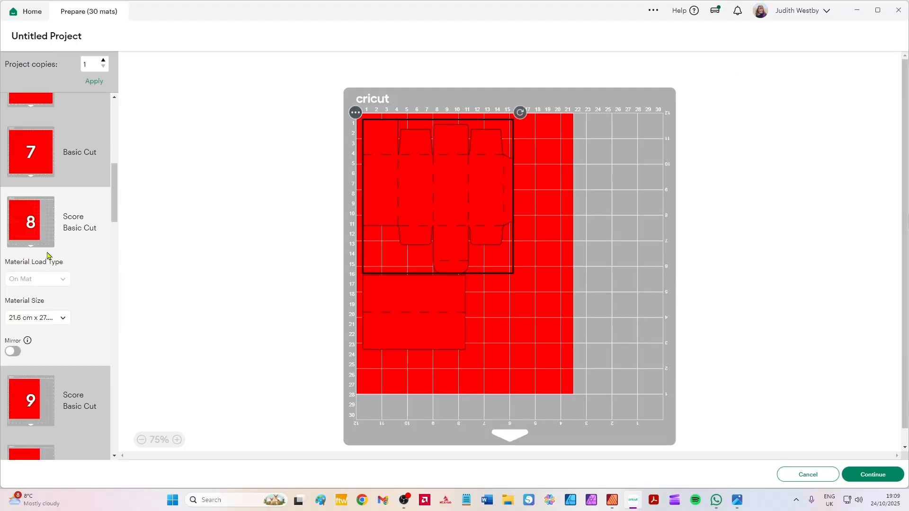
Review the full mat list from mat 1 through mat 30, and return to the canvas.
scroll(52, 250, down, 20)
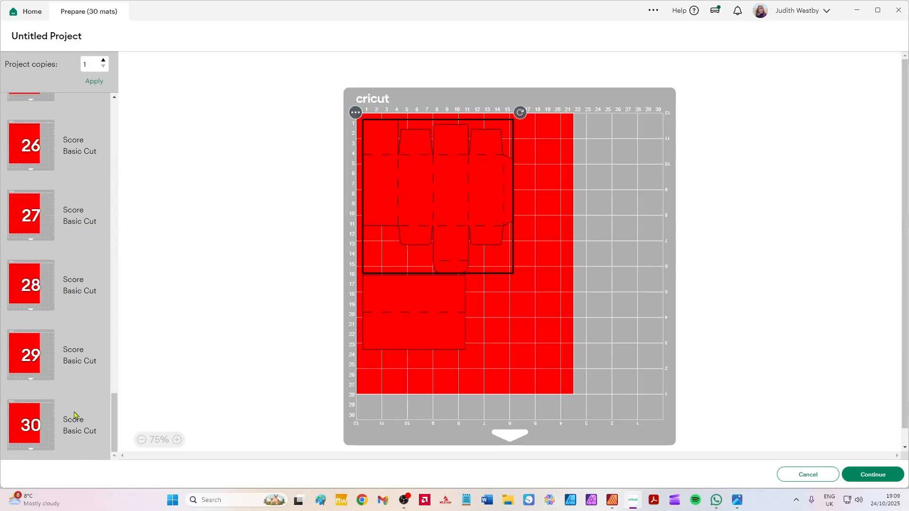
scroll(73, 416, up, 5)
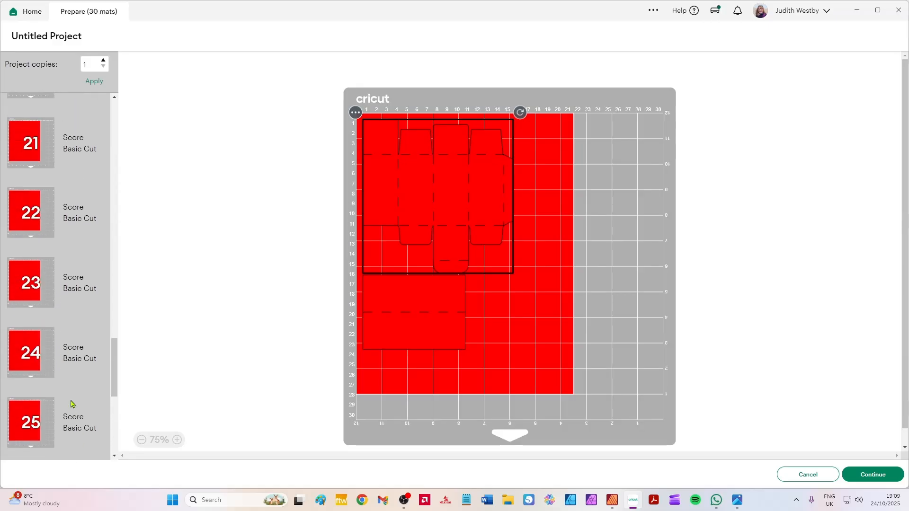
scroll(82, 256, up, 20)
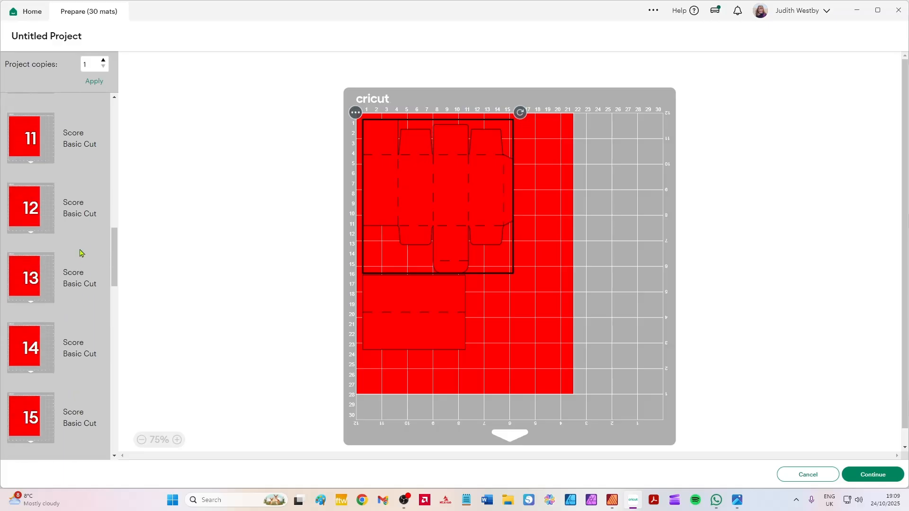
scroll(92, 315, up, 2)
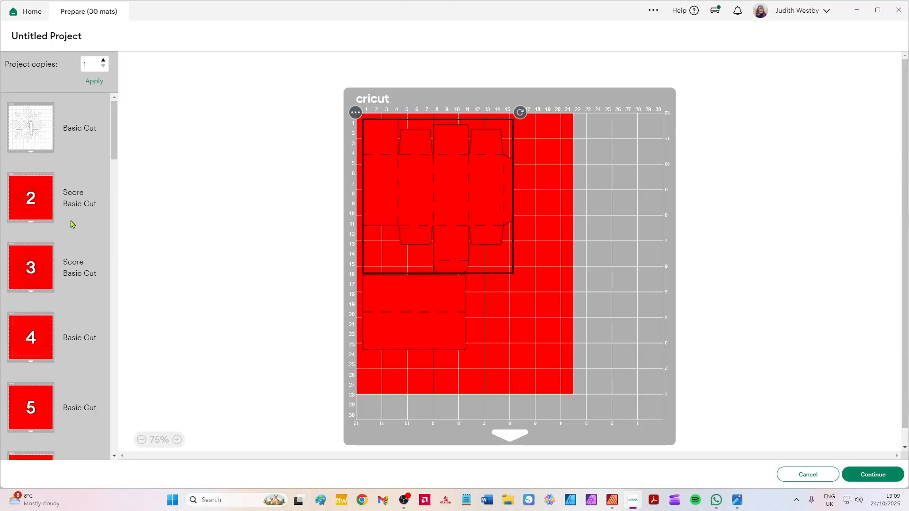
scroll(71, 224, down, 19)
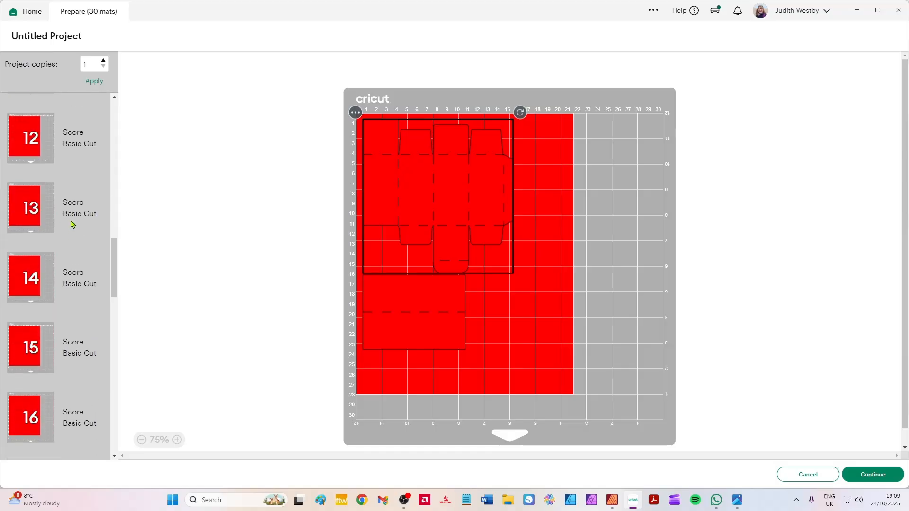
scroll(71, 223, down, 4)
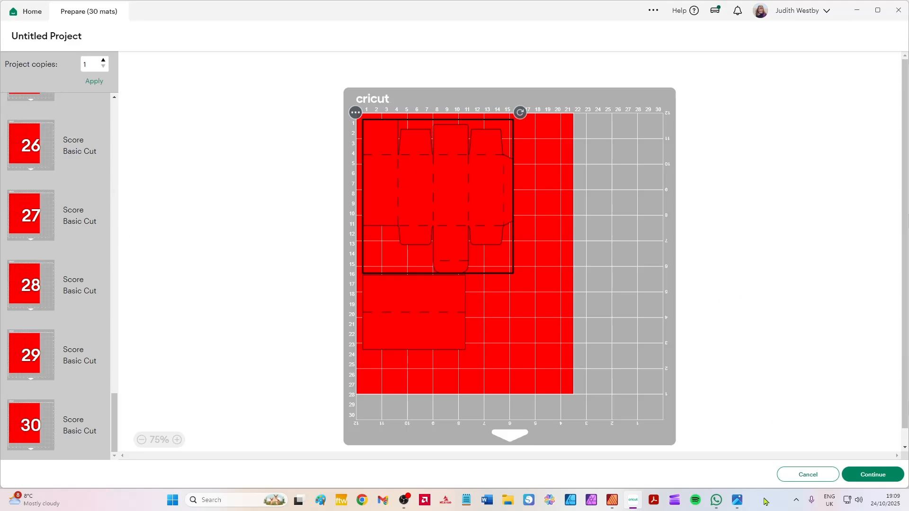
mouse_move(737, 502)
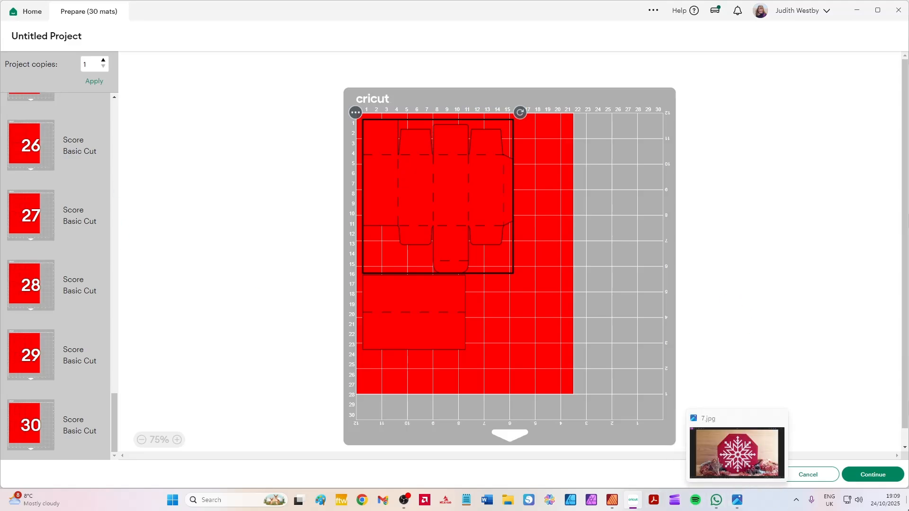
click(809, 474)
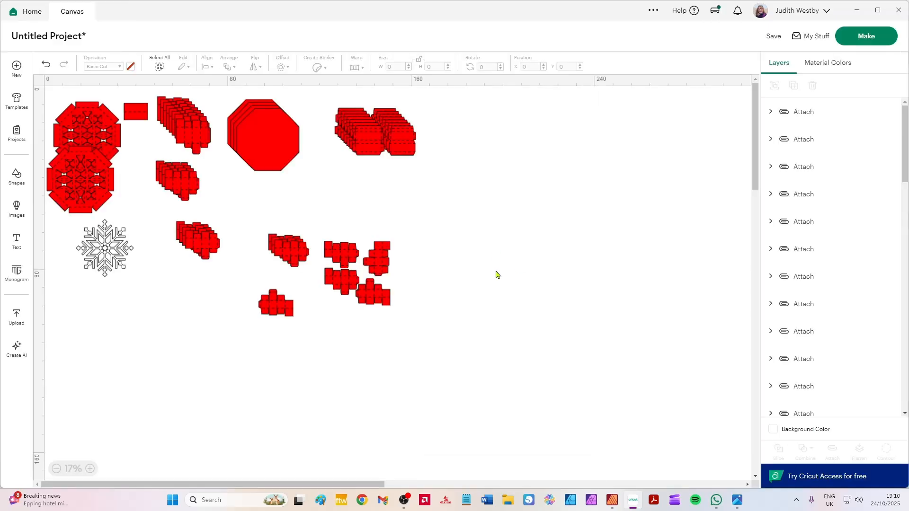
Upload Numbers_and_Decoration.svg from the Octagonal Book folder, keeping its image name, and add it to the canvas.
click(16, 315)
click(100, 175)
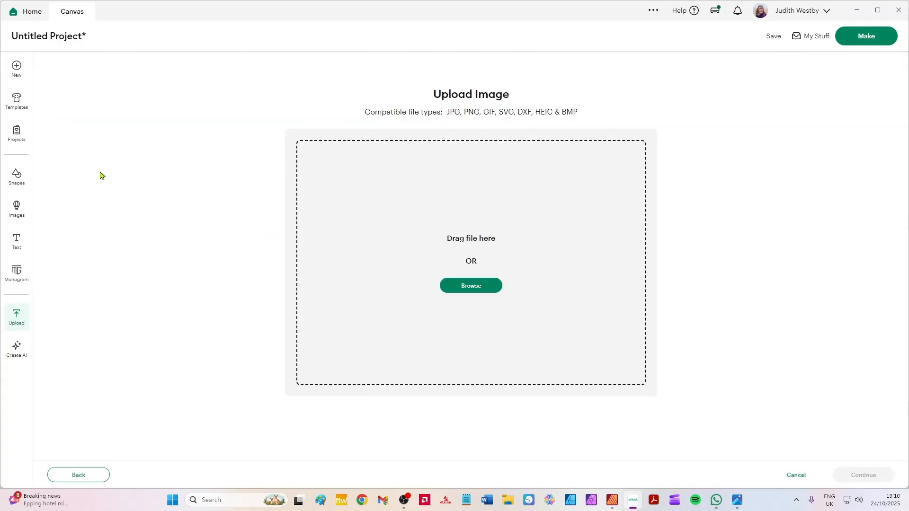
click(473, 290)
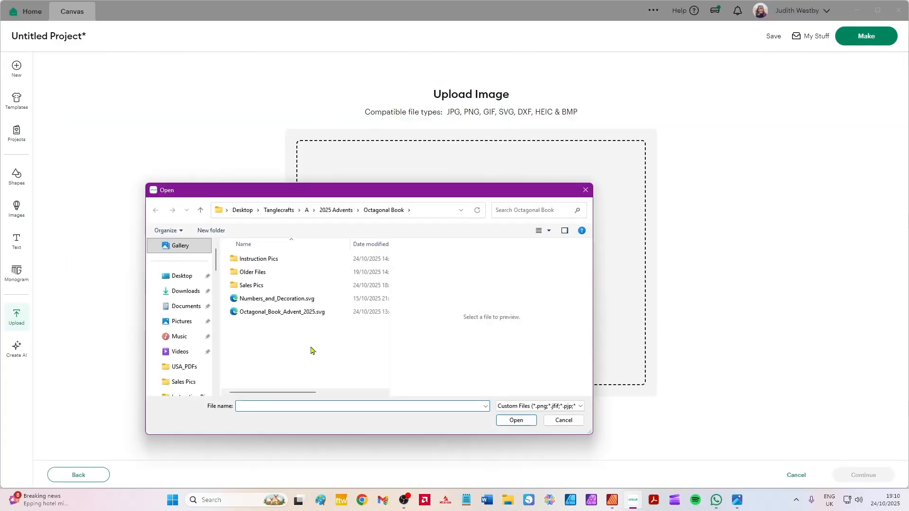
click(268, 299)
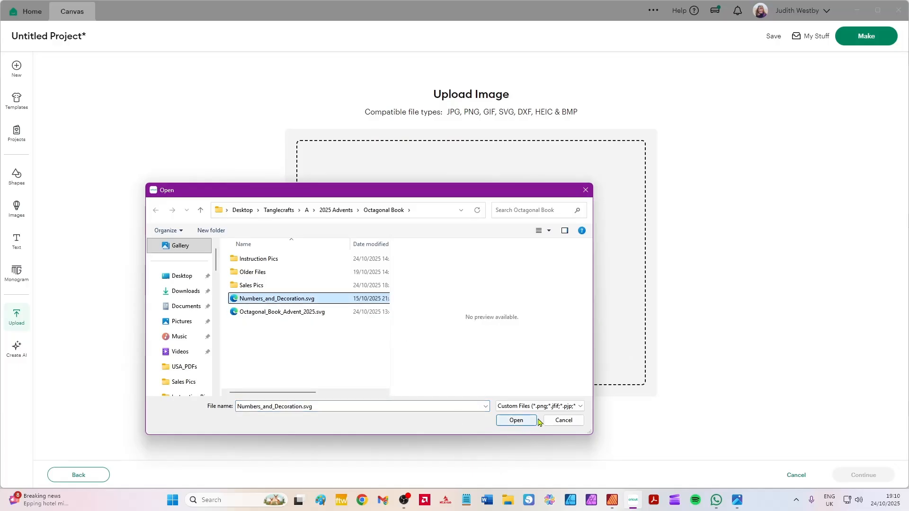
click(515, 422)
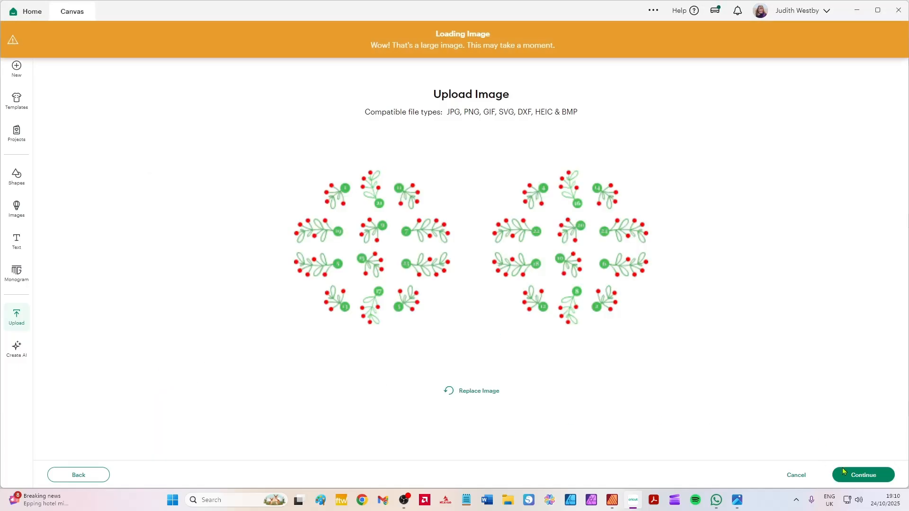
click(852, 479)
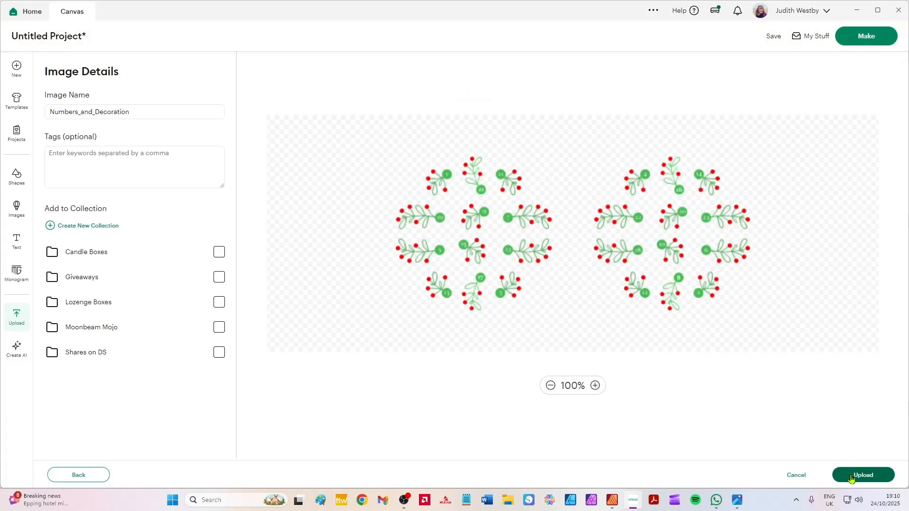
click(861, 475)
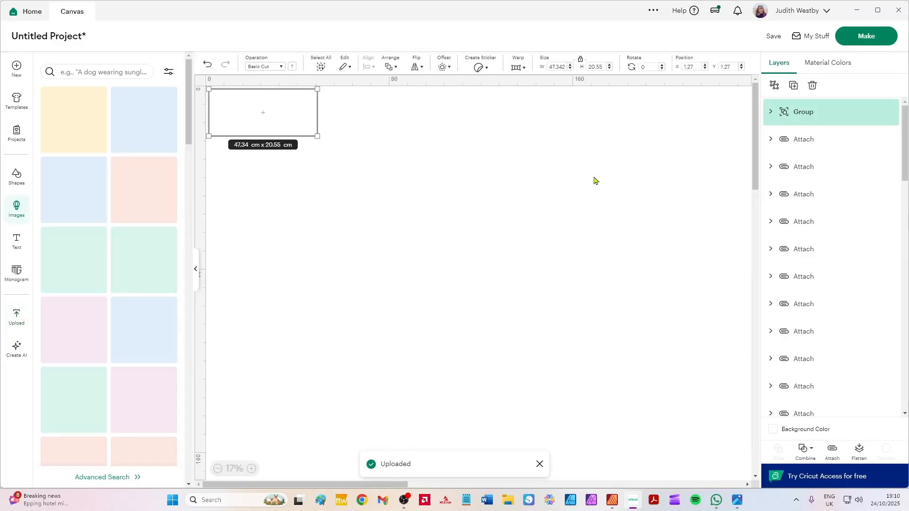
Move the uploaded decoration group below the existing parts, to about X 29.8, Y 109.4 cm, and delete all the other parts.
drag(246, 123, 306, 349)
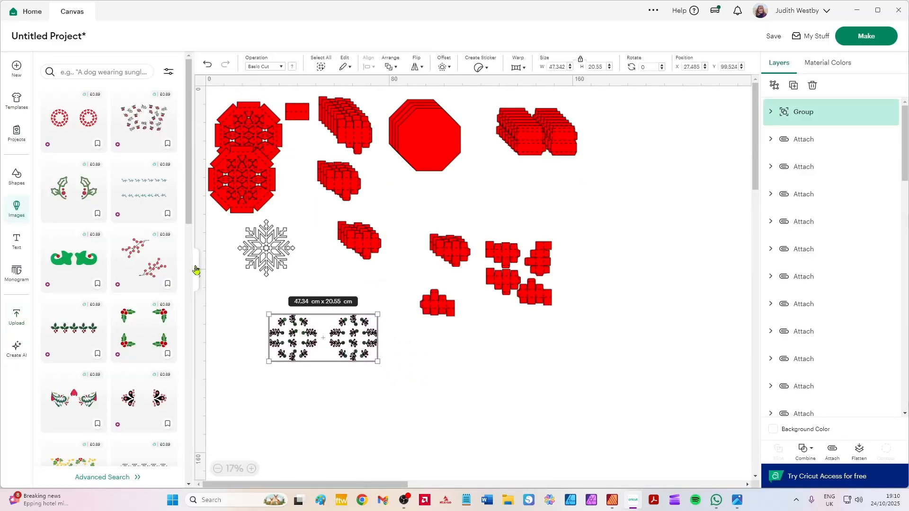
click(195, 273)
drag(186, 328, 191, 351)
drag(536, 322, 45, 86)
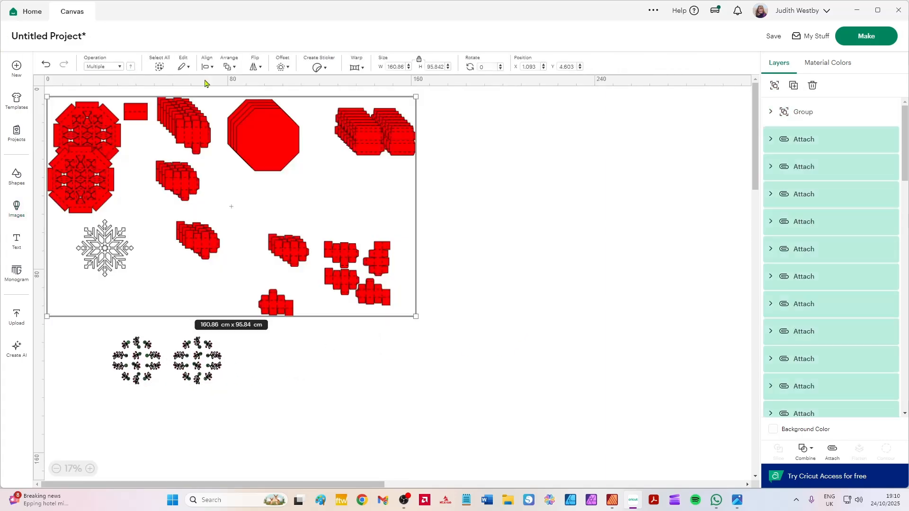
key(Delete)
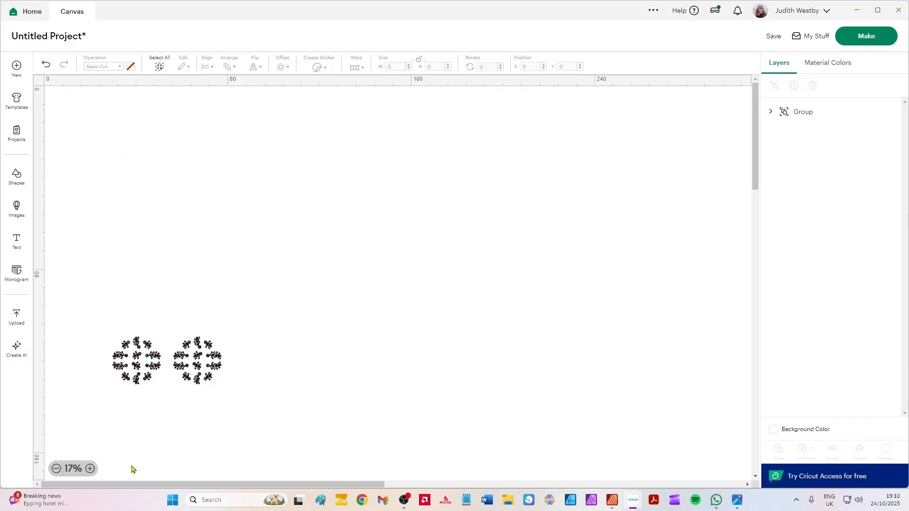
Ungroup the uploaded numbers and decoration artwork into its separate green and red sets.
scroll(197, 374, up, 4)
key(space)
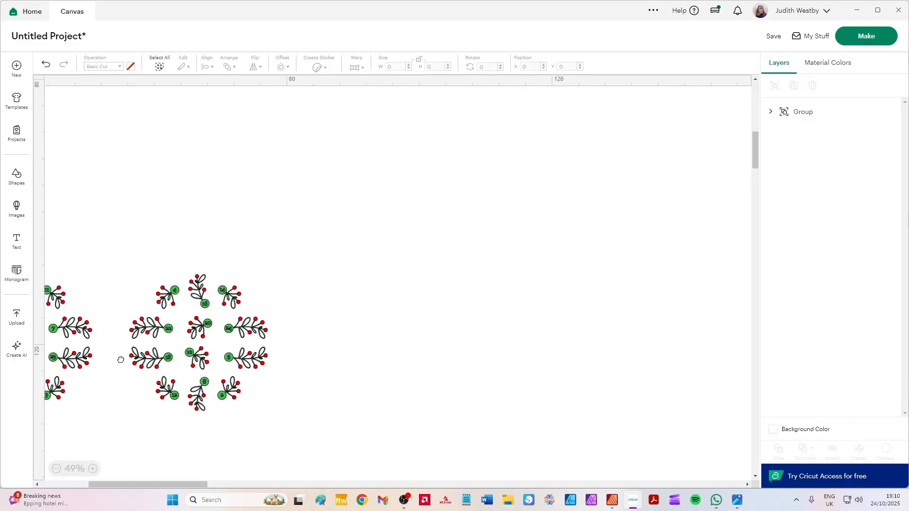
drag(109, 339, 299, 341)
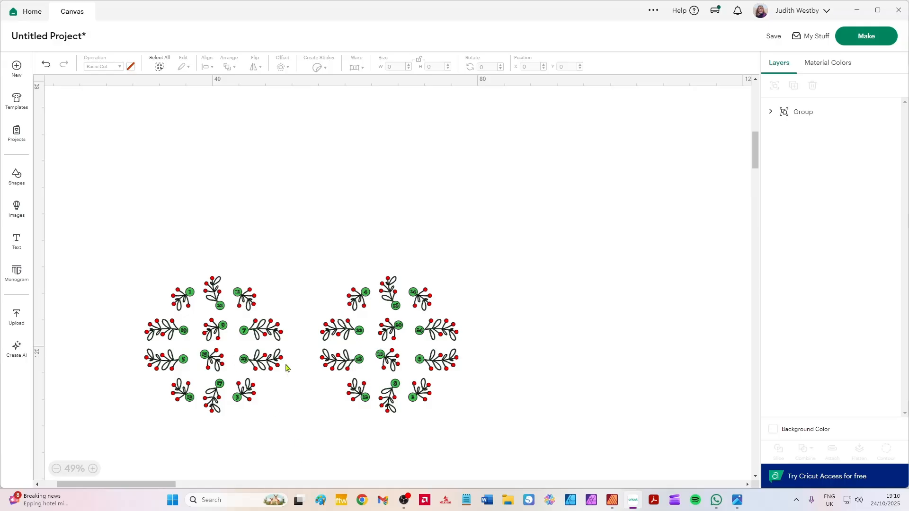
click(432, 324)
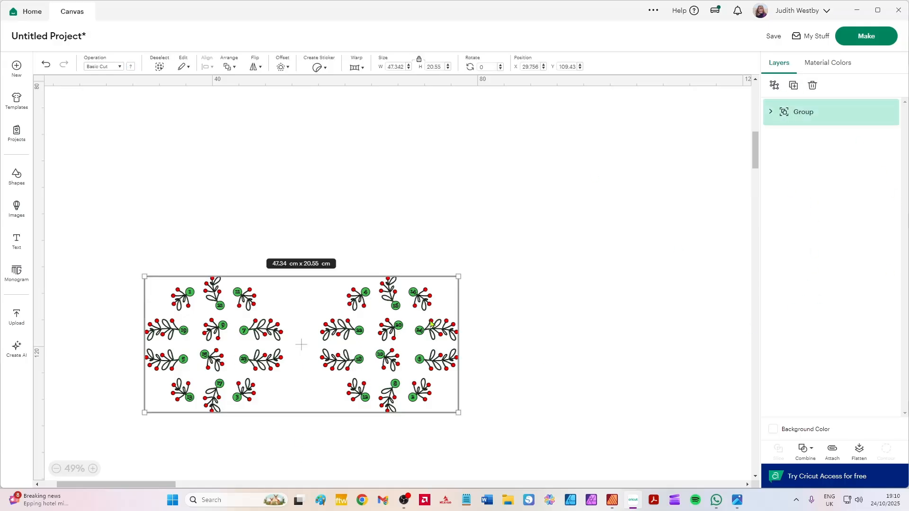
click(774, 85)
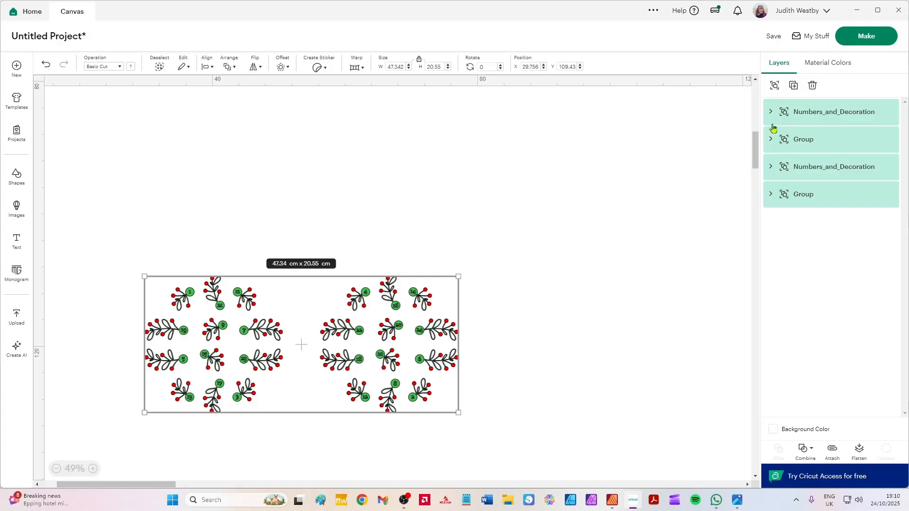
Attach each of the four ungrouped green and red decoration sets separately so their pieces keep their positions when cut.
click(829, 111)
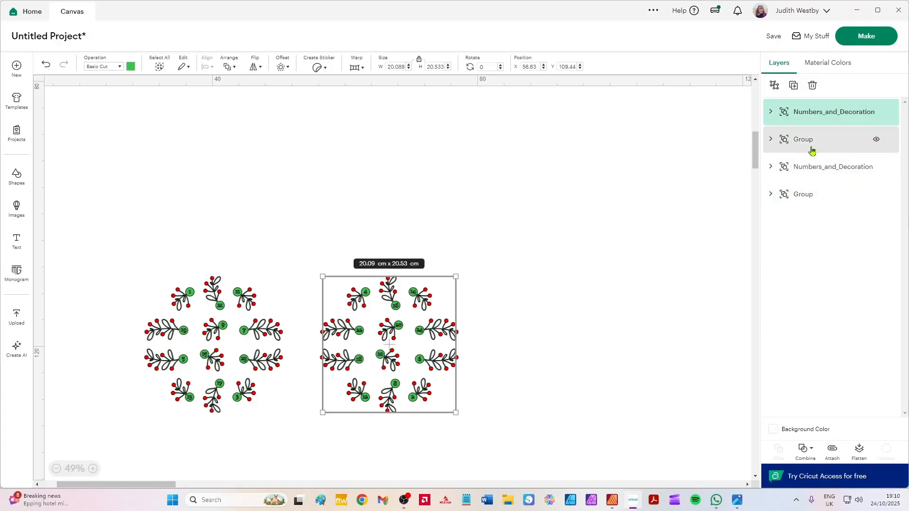
click(832, 450)
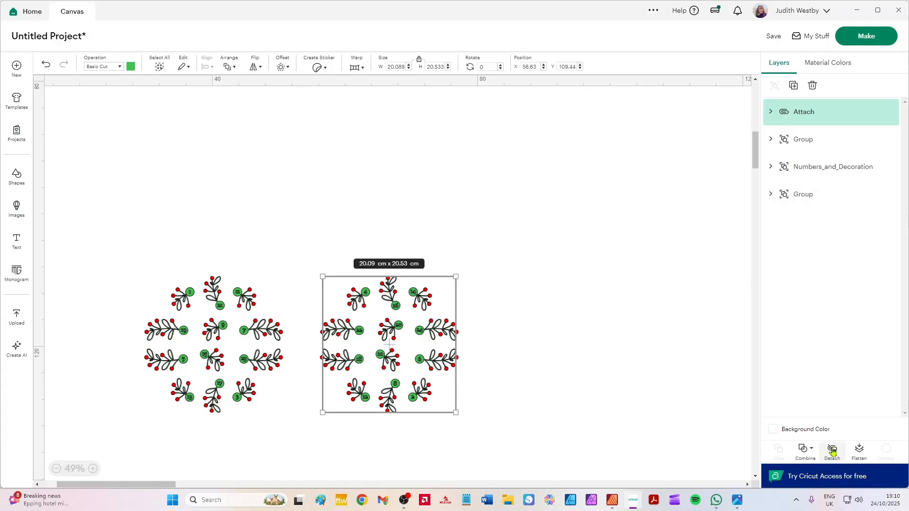
click(861, 143)
click(834, 451)
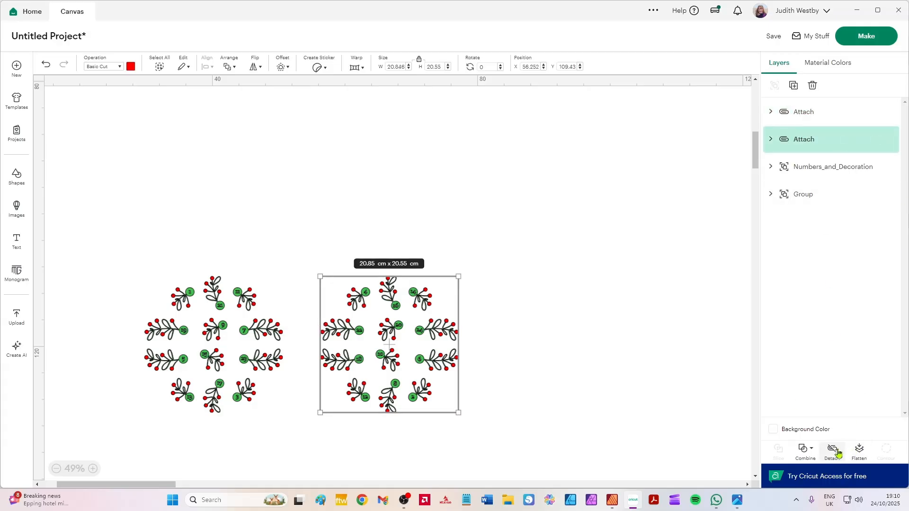
click(807, 169)
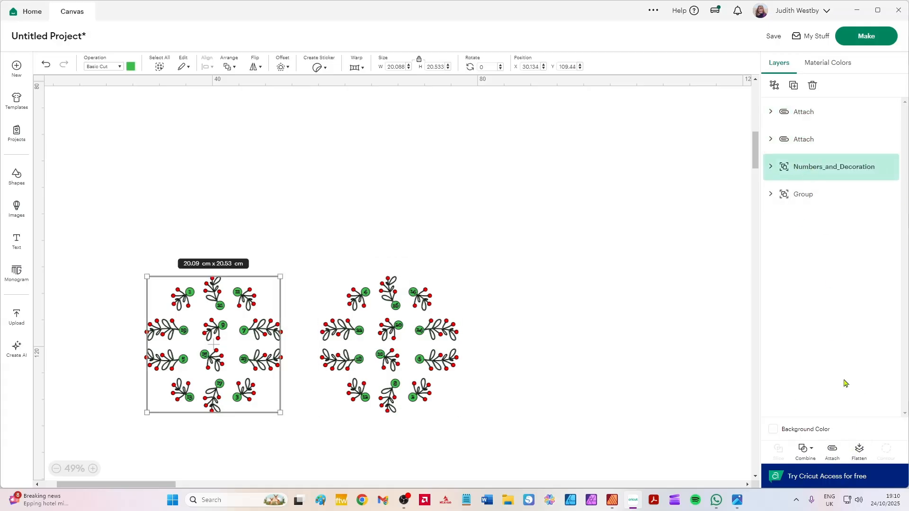
click(831, 450)
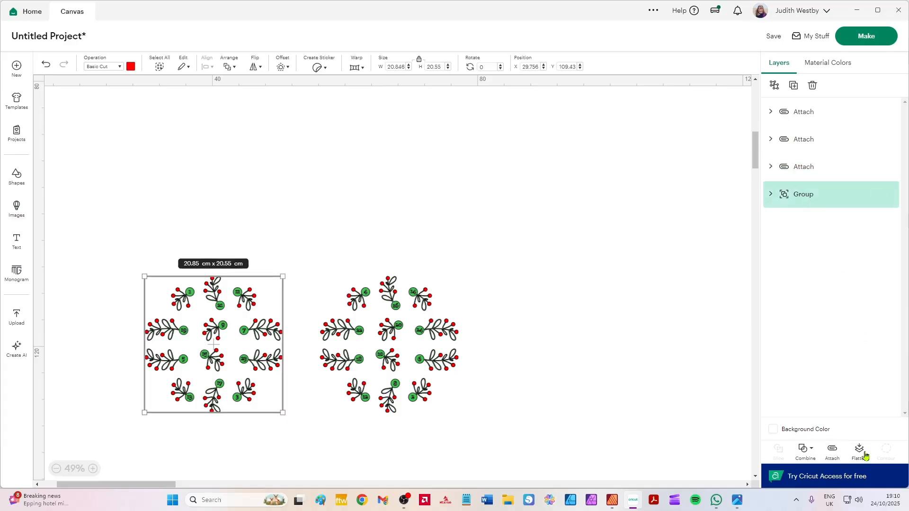
click(832, 452)
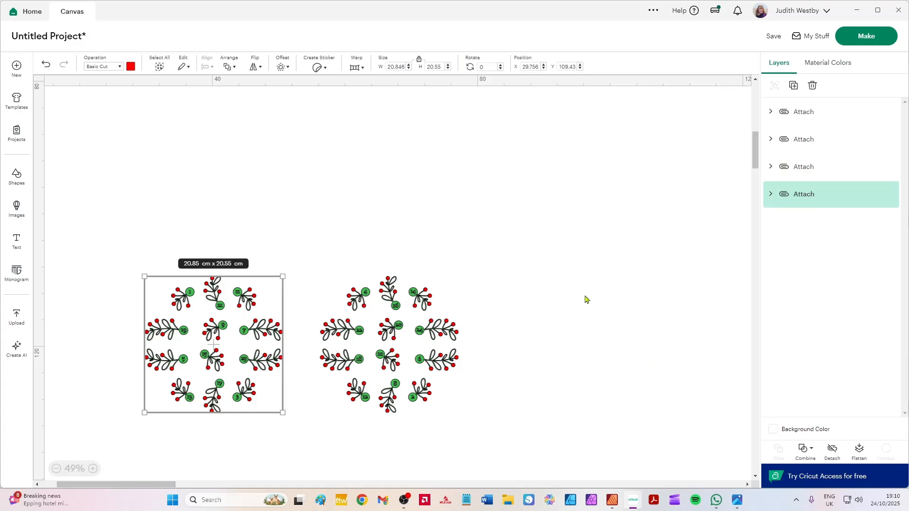
Send the attached decoration sets to mat preparation and view the green layout on mat 3.
click(862, 41)
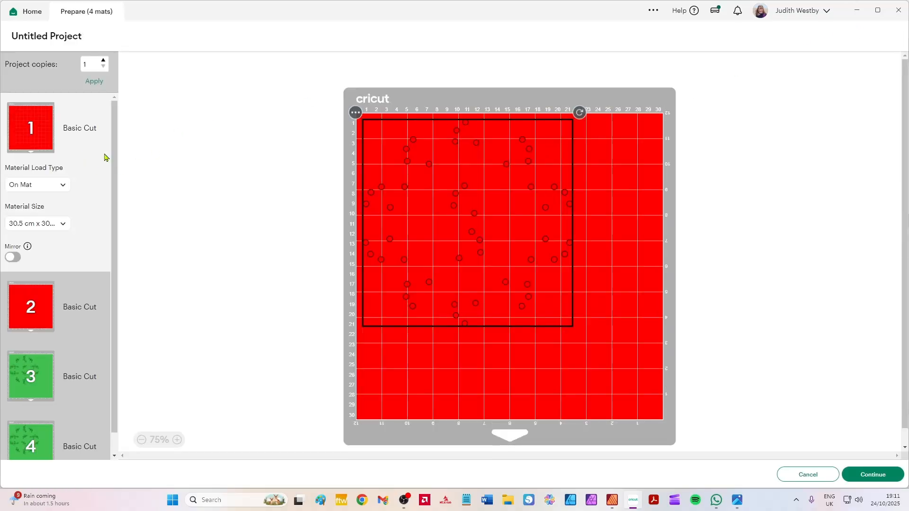
scroll(63, 306, down, 1)
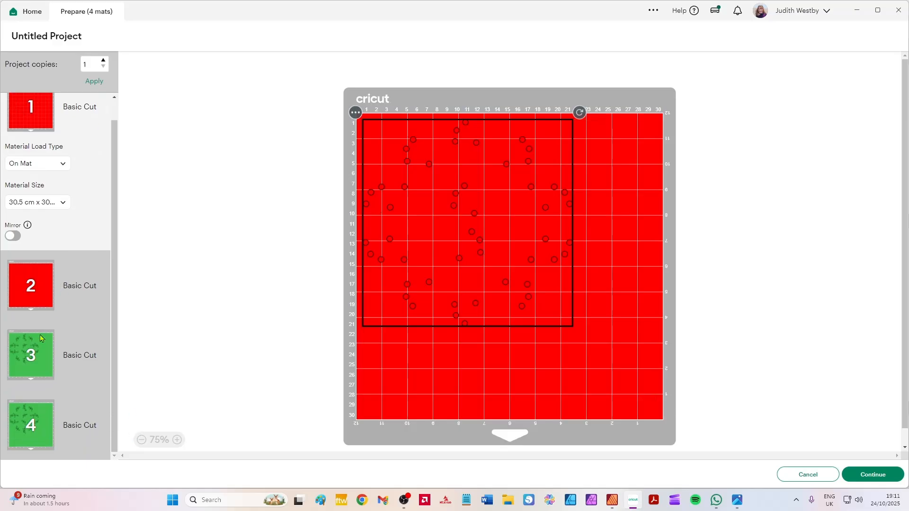
click(28, 345)
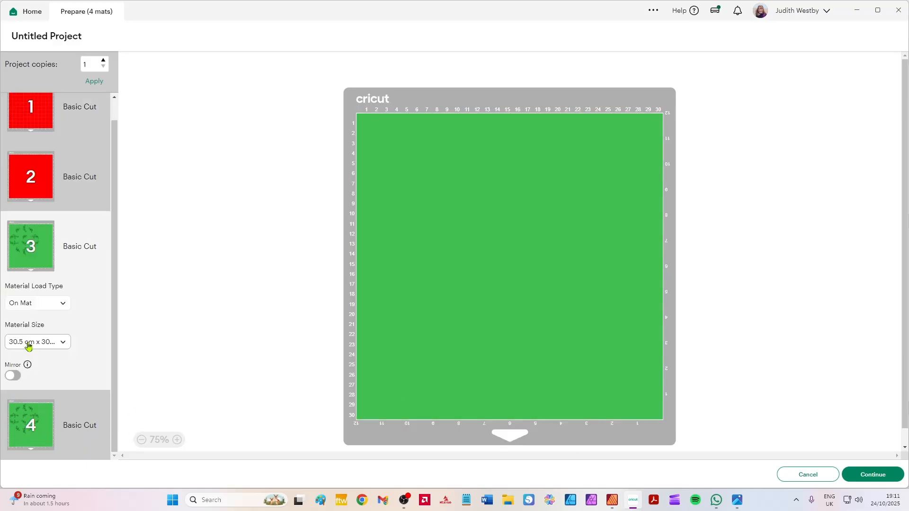
Look at the open calendar photo 3.jpg in the Photos app, and return to the canvas in Cricut Design Space.
click(737, 505)
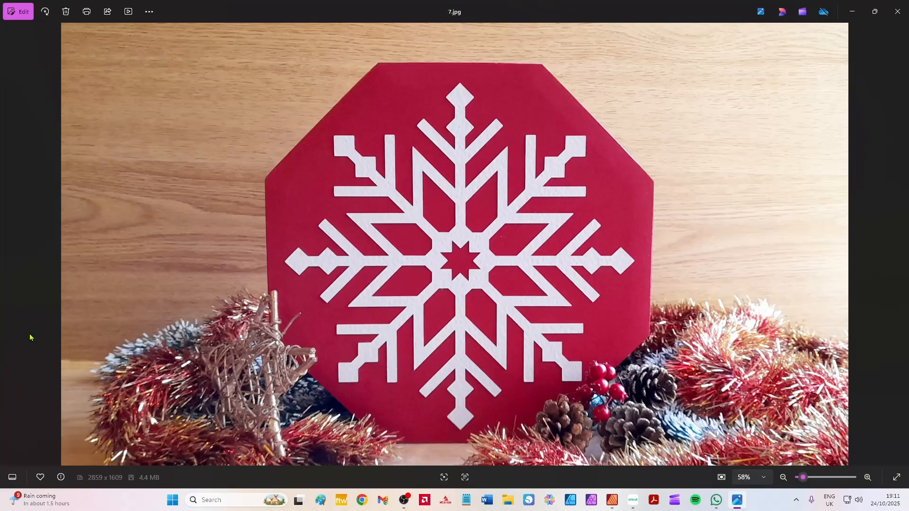
click(8, 245)
click(8, 245)
click(8, 245)
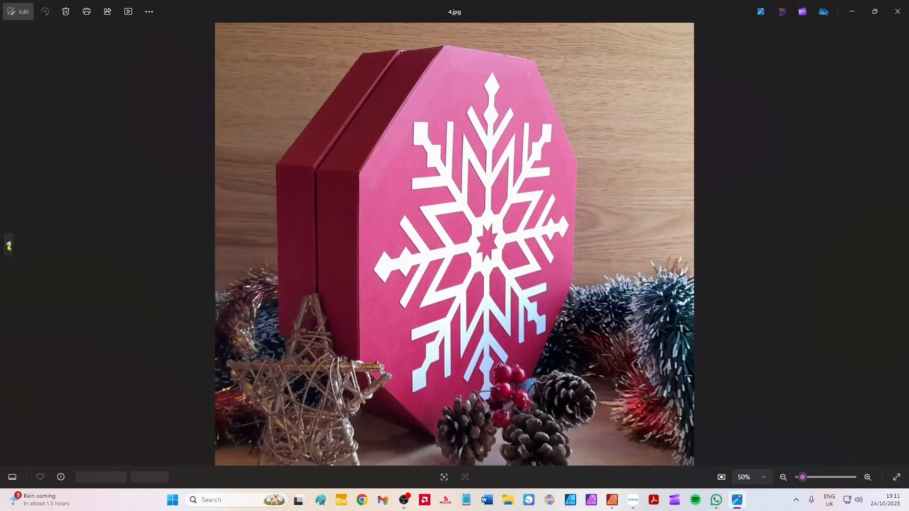
click(8, 246)
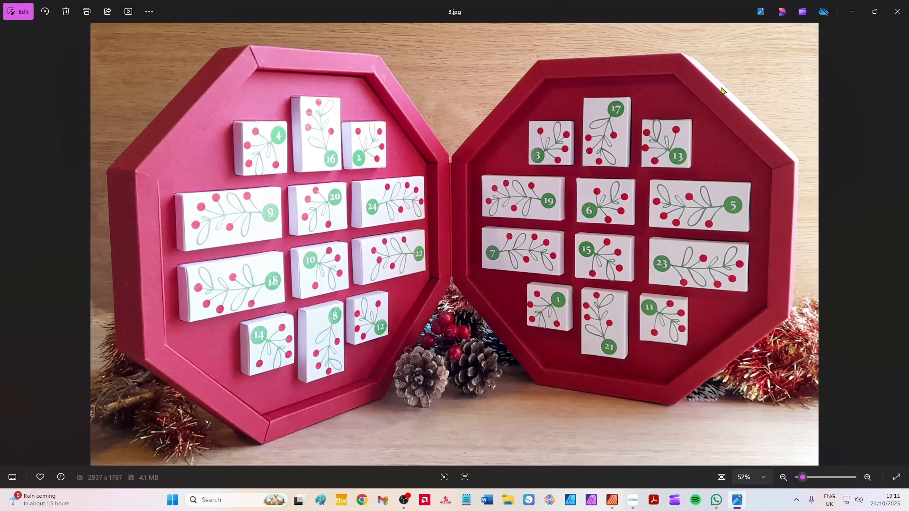
click(634, 500)
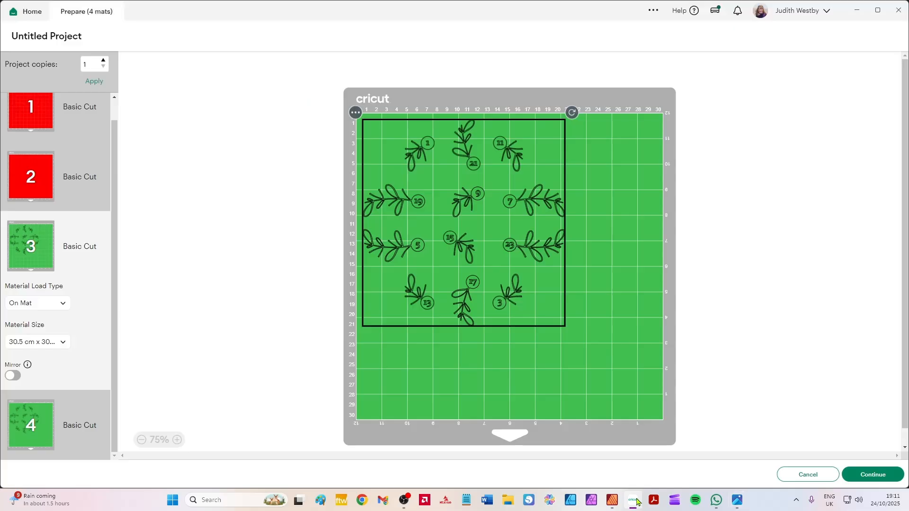
click(807, 474)
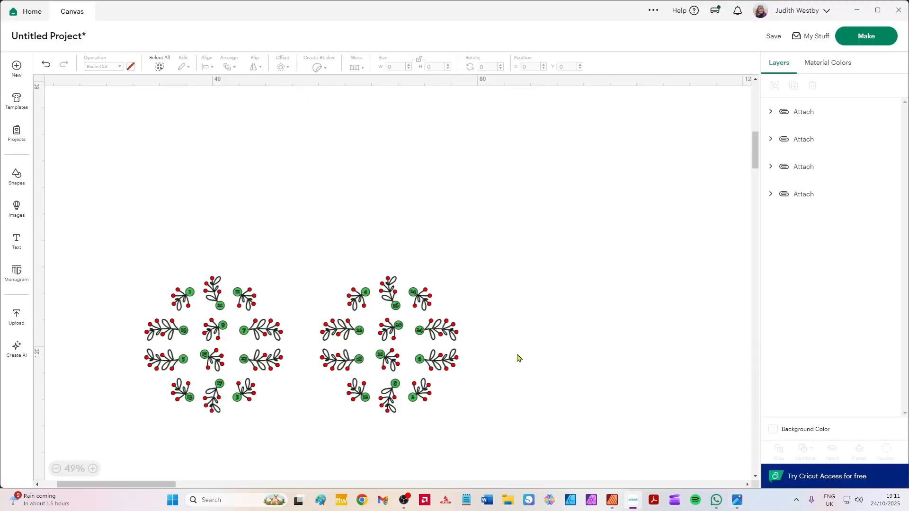
Undo the attaching and ungrouping of the decoration sets, along with the deletion of the box parts.
drag(540, 454, 175, 328)
key(Delete)
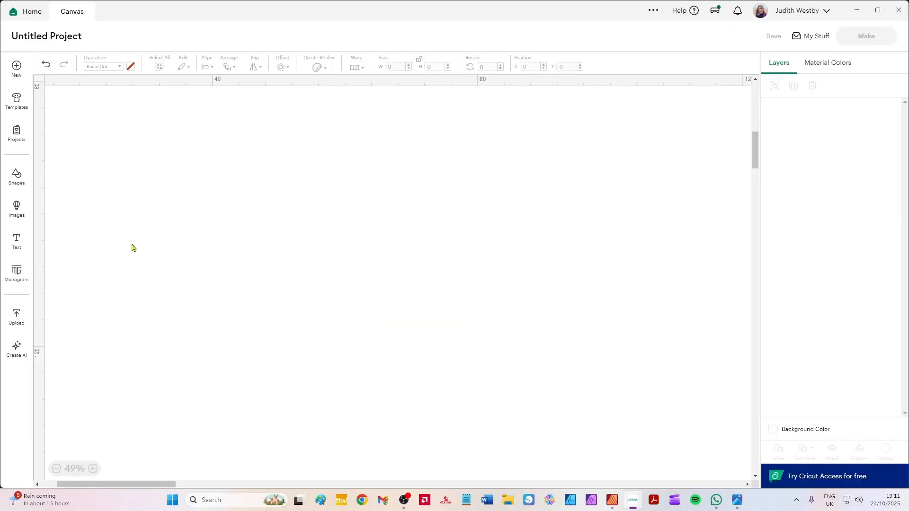
click(46, 66)
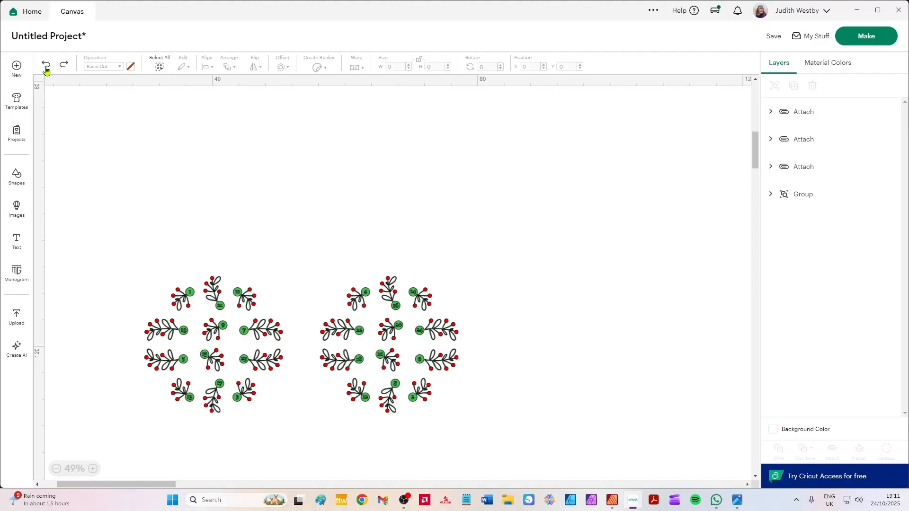
click(47, 66)
click(47, 66)
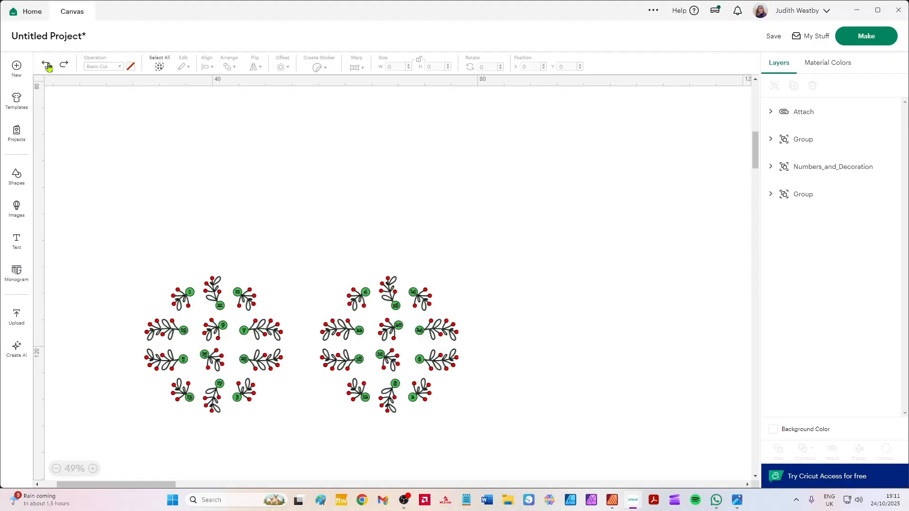
click(47, 67)
click(48, 67)
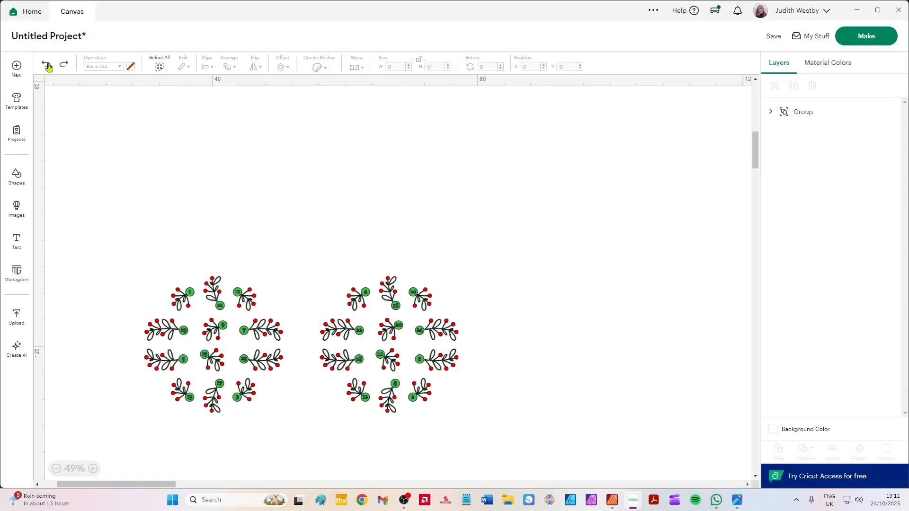
click(48, 67)
click(48, 66)
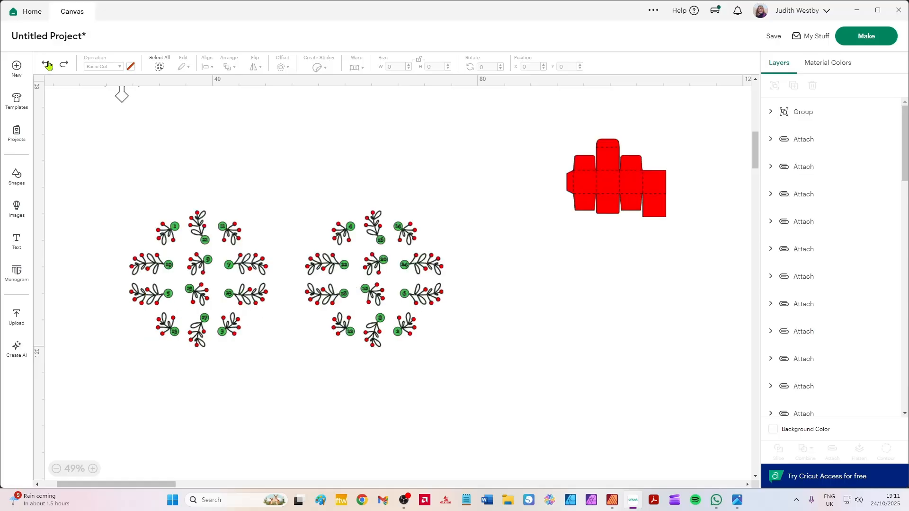
Delete all box parts and the snowflake from the canvas, keeping only the grouped numbers and decoration artwork.
scroll(177, 162, down, 3)
scroll(500, 313, up, 4)
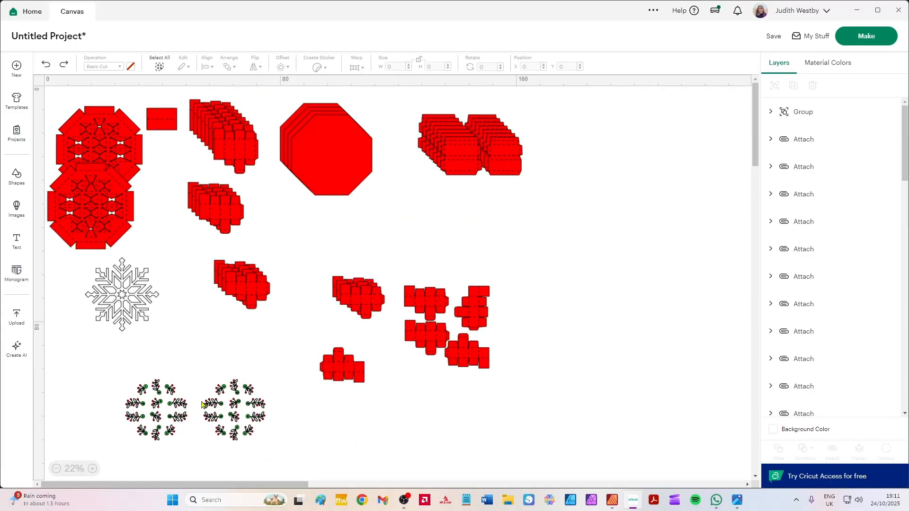
click(158, 408)
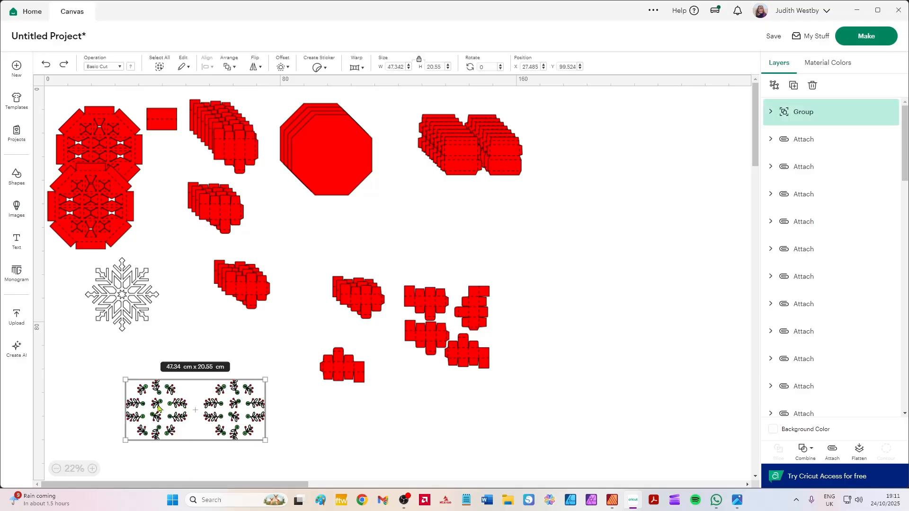
scroll(199, 421, up, 5)
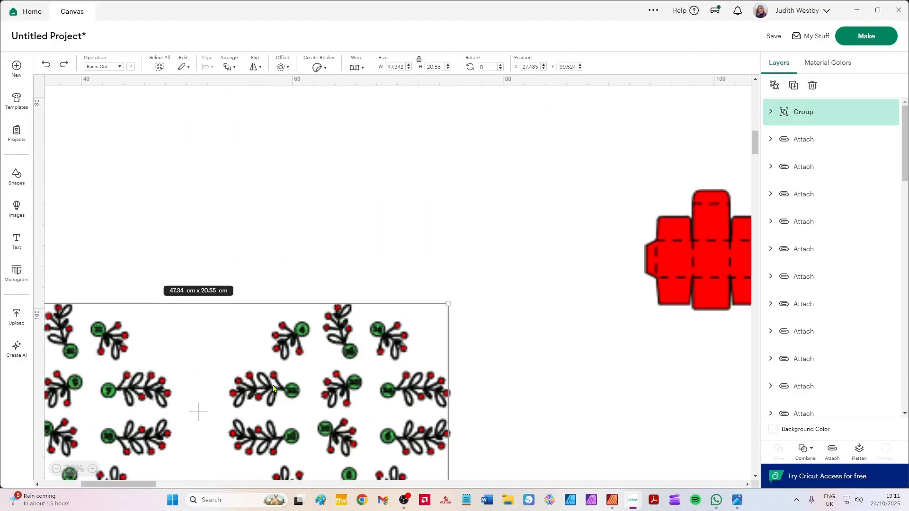
scroll(386, 268, down, 6)
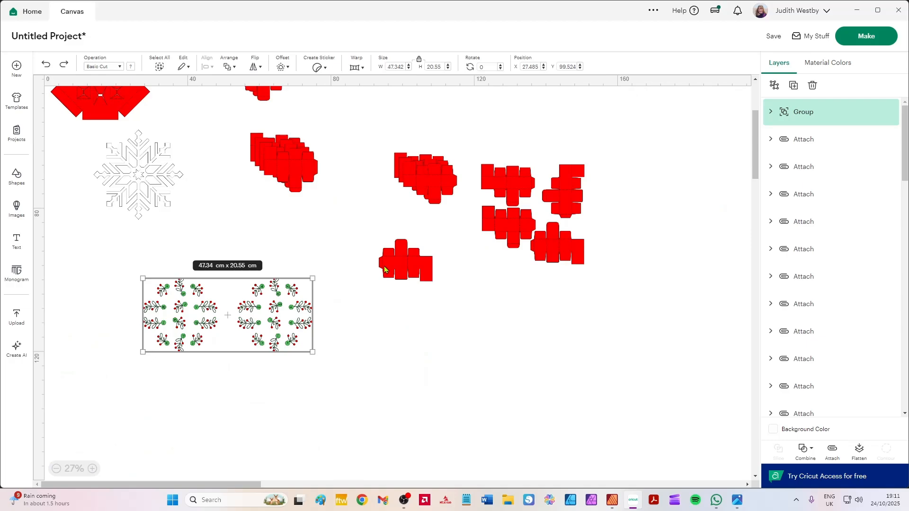
scroll(492, 218, down, 3)
drag(467, 222, 40, 49)
drag(418, 250, 1, 2)
key(Delete)
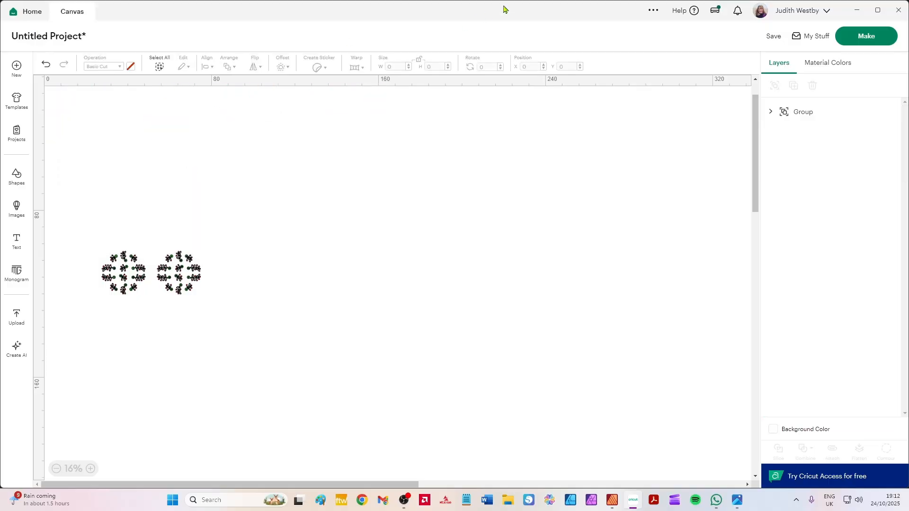
Compare the unattached decoration layout on green mat 2 in mat preparation with the calendar photo 3.jpg in the Photos app.
click(876, 39)
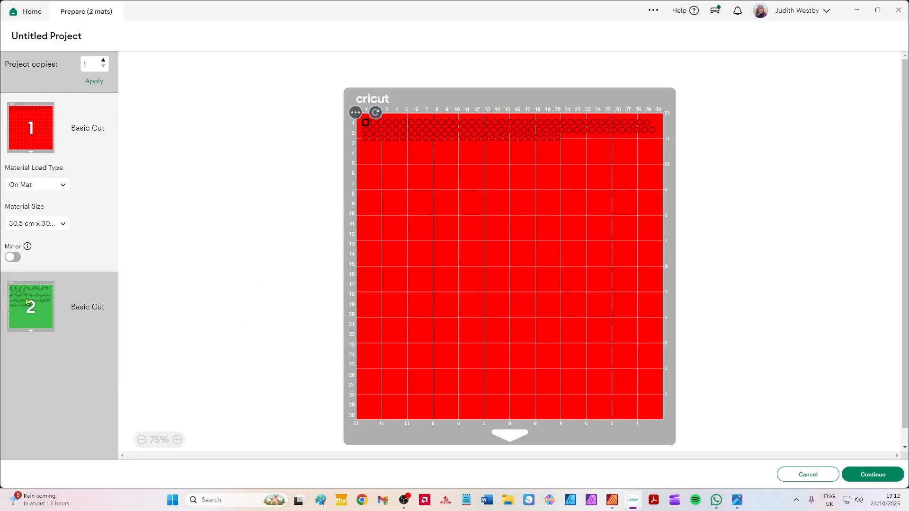
click(41, 308)
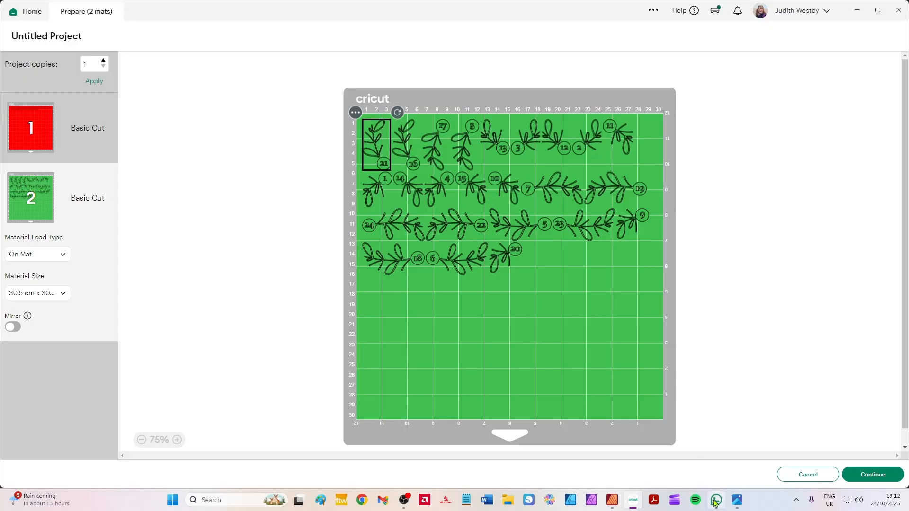
click(736, 500)
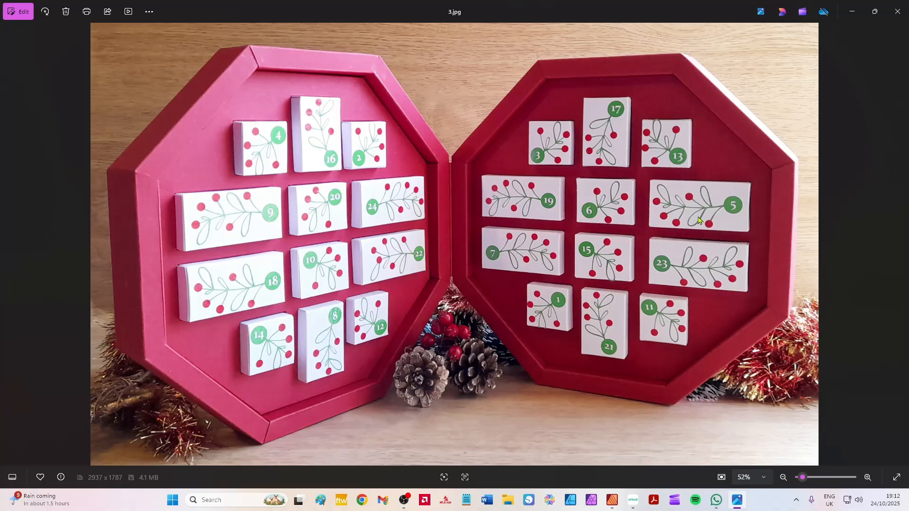
click(633, 500)
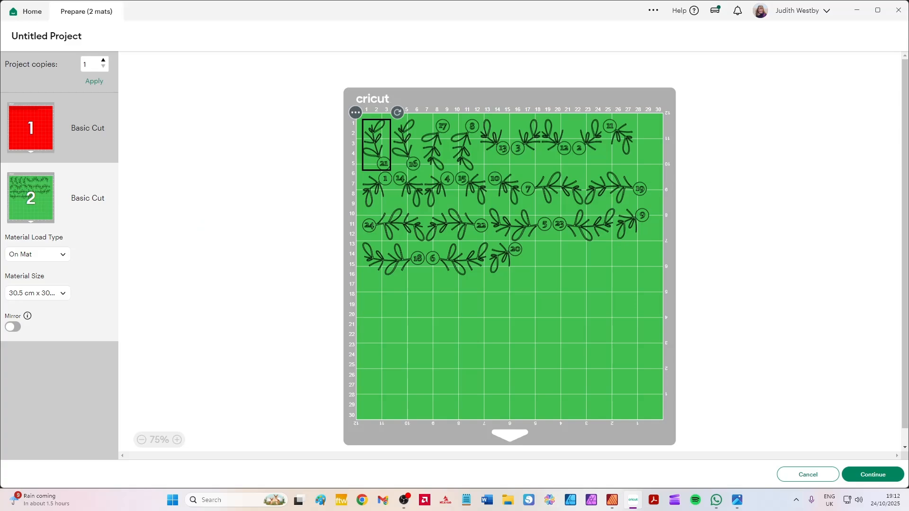
click(633, 501)
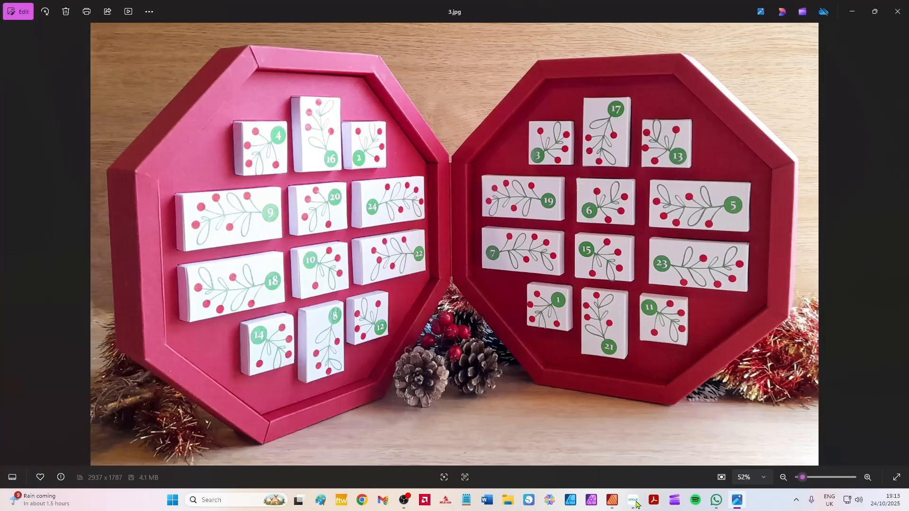
click(632, 501)
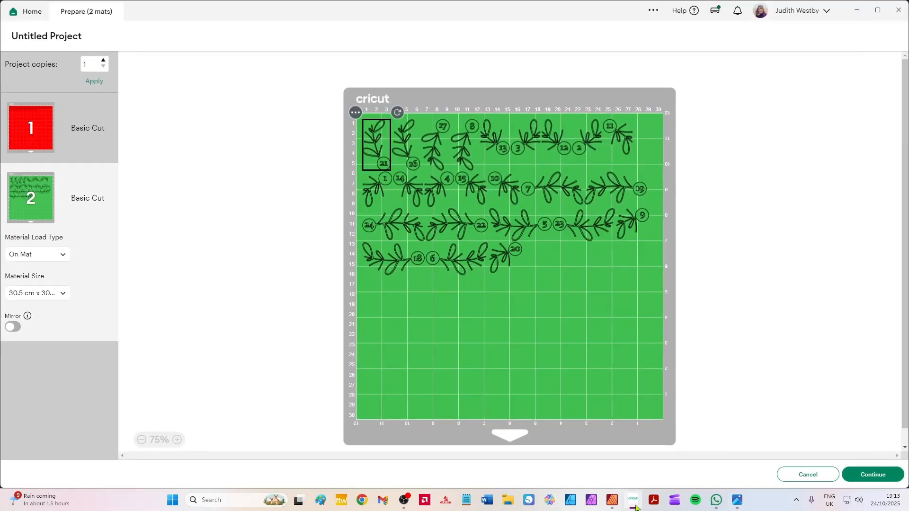
click(803, 477)
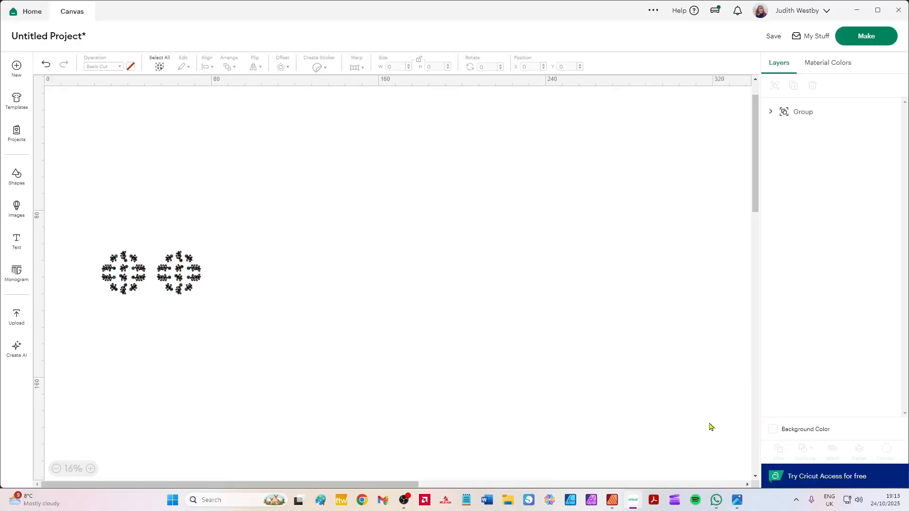
Undo the deletion of the box parts and move one long box net beside the decoration artwork.
click(46, 65)
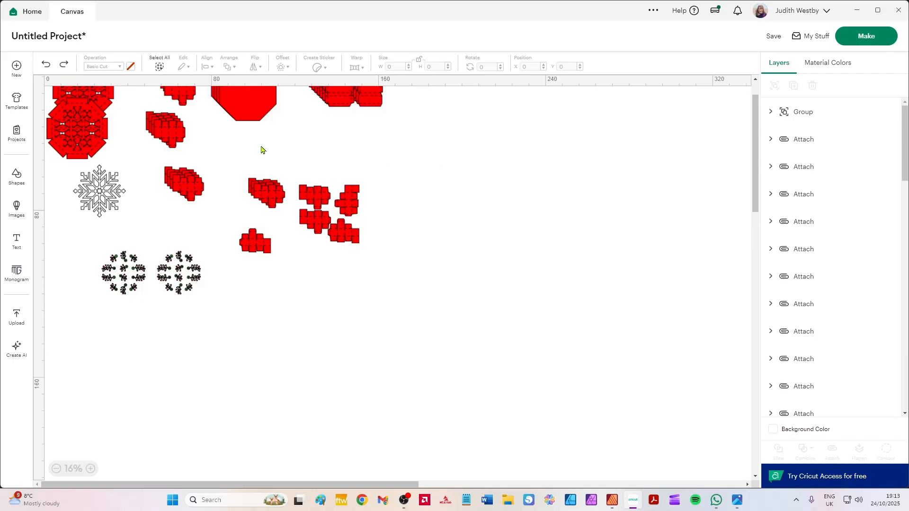
scroll(261, 149, up, 1)
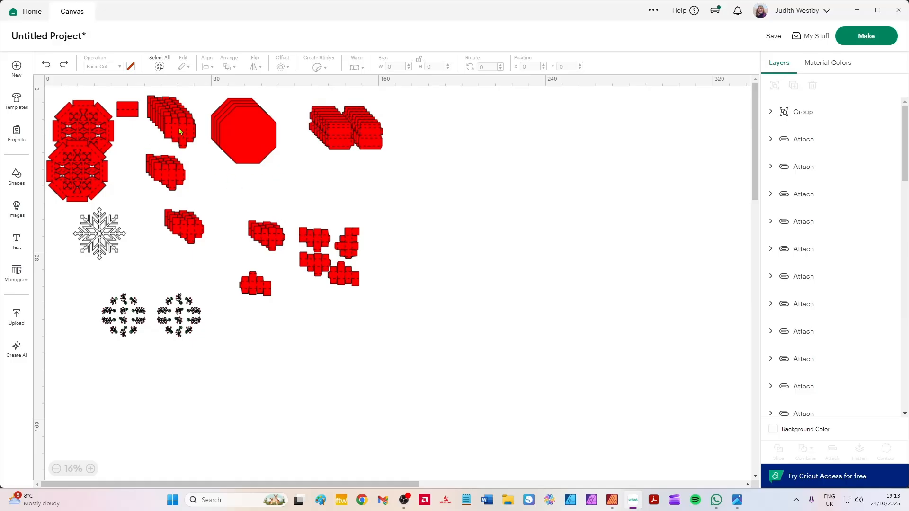
drag(178, 128, 301, 290)
drag(271, 341, 217, 332)
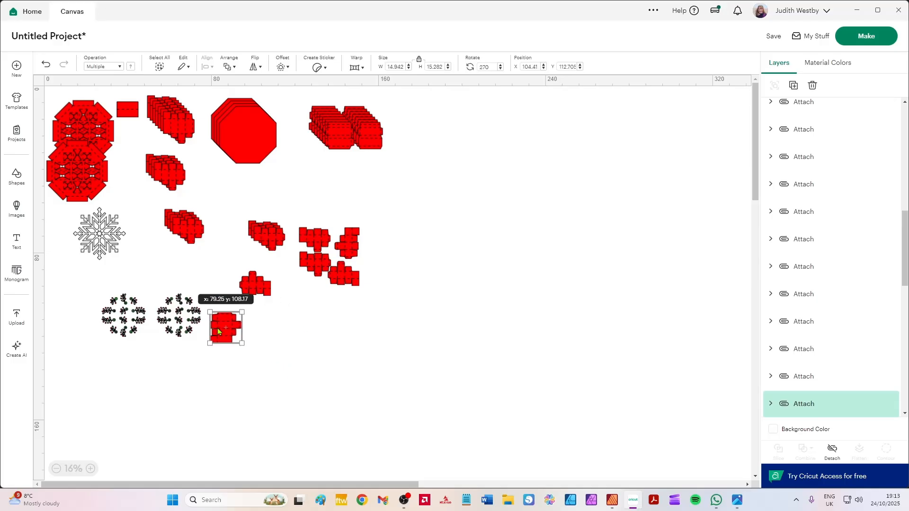
Move the numbers and decoration group slightly closer to the long box net and ungroup it into its green and red sets.
scroll(207, 335, up, 5)
scroll(205, 333, up, 1)
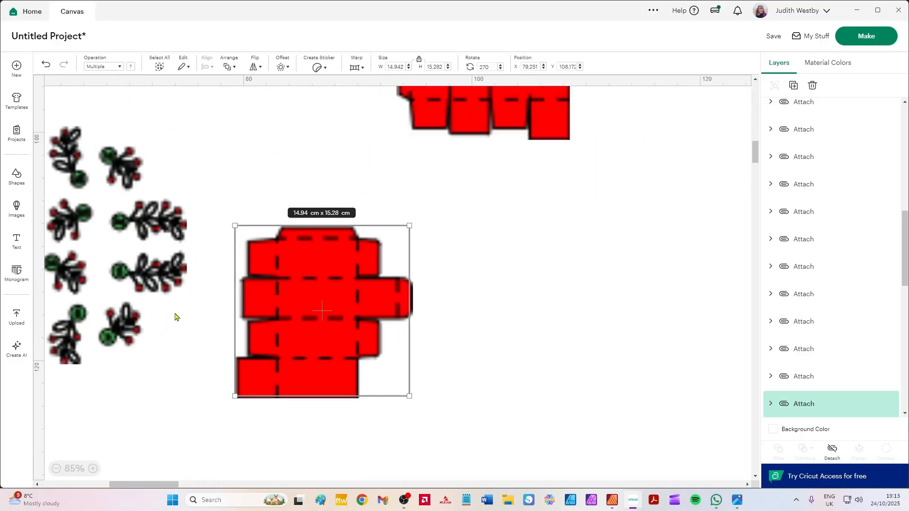
drag(127, 276, 501, 329)
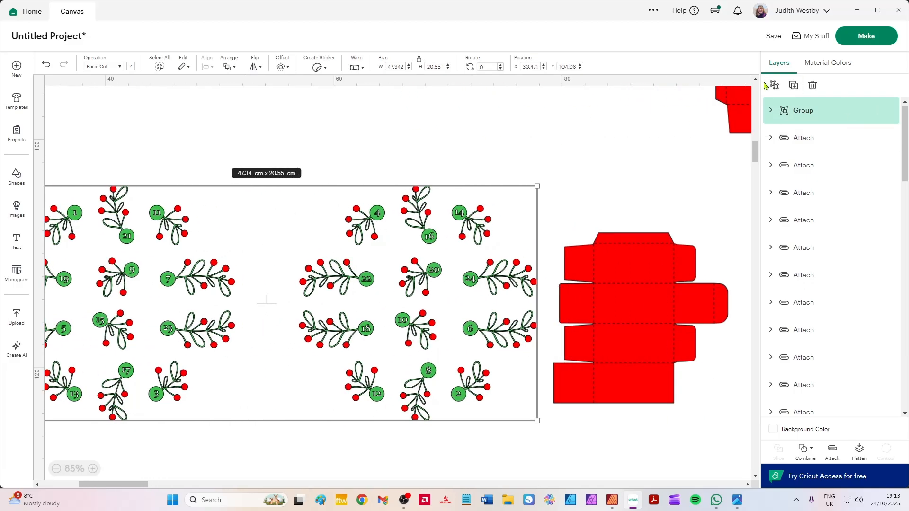
click(464, 144)
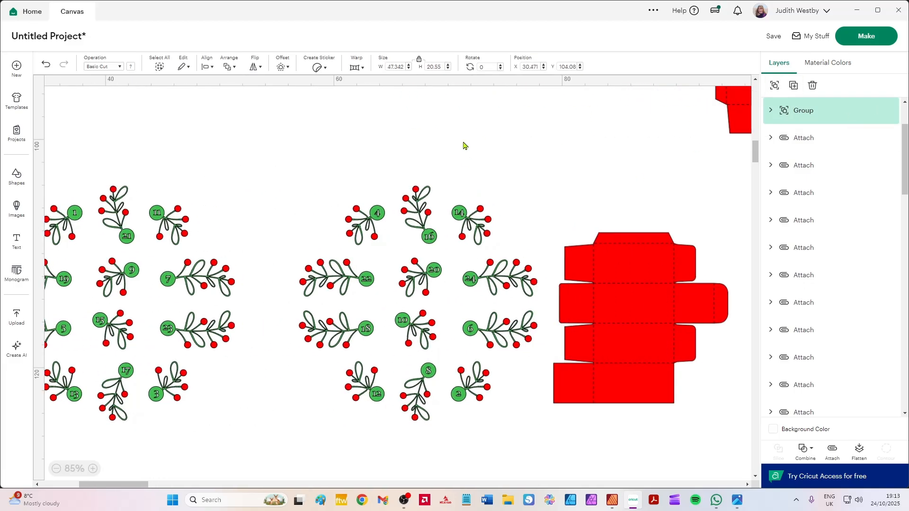
click(457, 220)
drag(460, 210, 460, 486)
drag(496, 415, 481, 269)
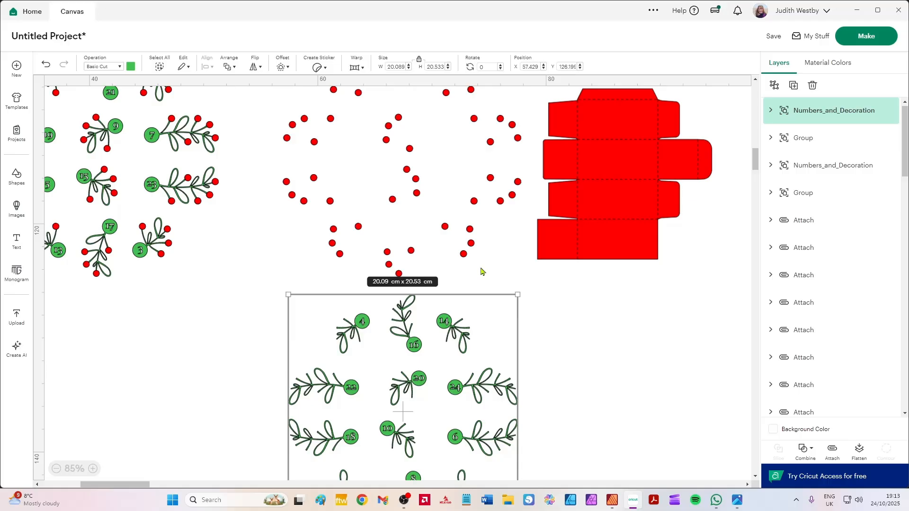
key(ctrl+z)
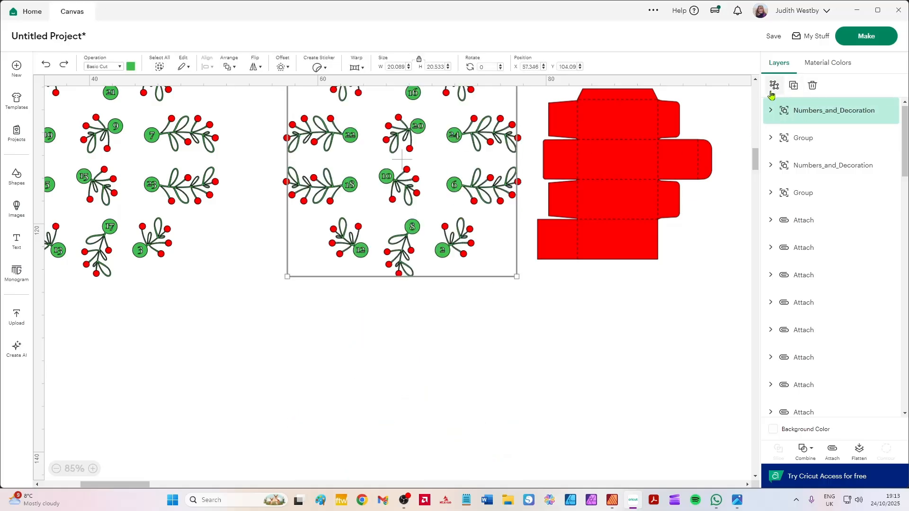
Ungroup the green sprig set and the red berry set nearest the box net into individual pieces.
click(774, 86)
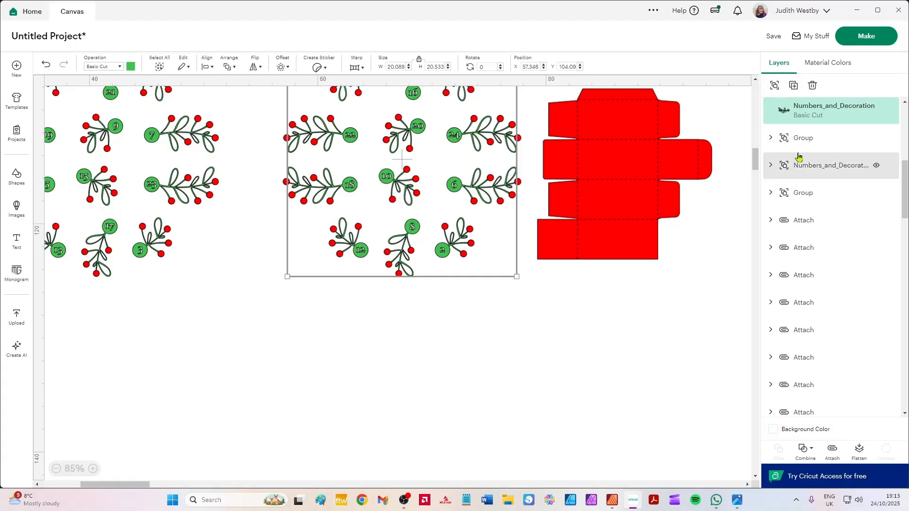
click(522, 143)
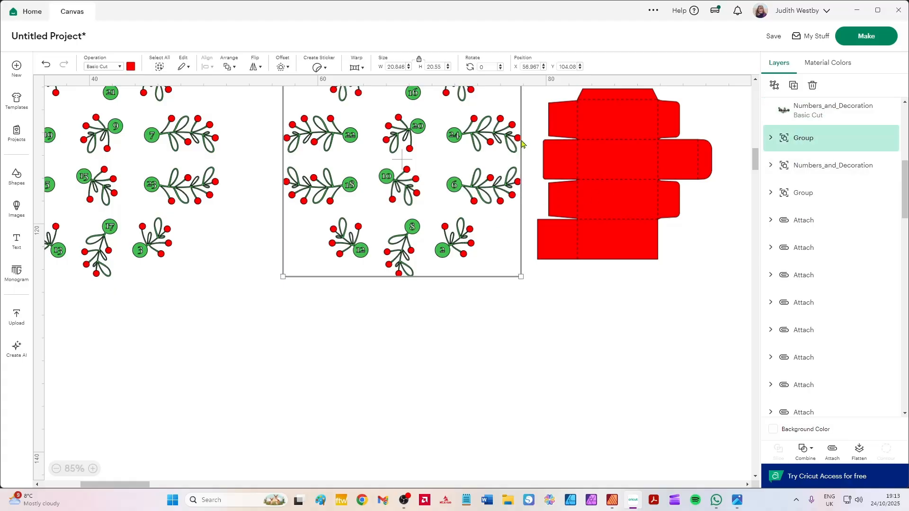
click(774, 86)
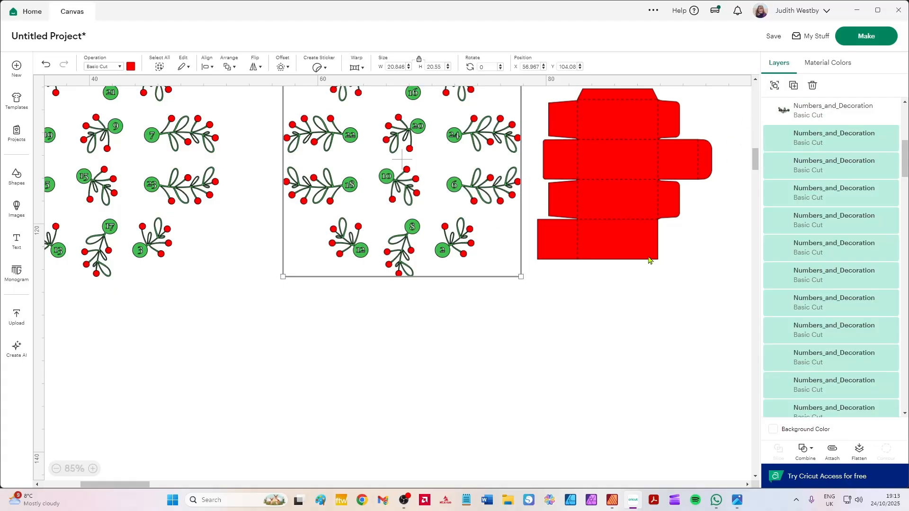
drag(544, 306, 513, 371)
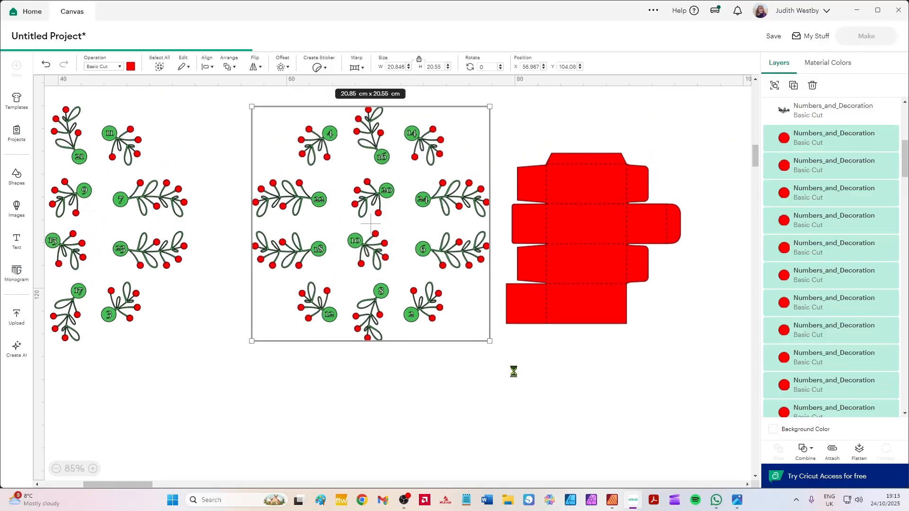
click(519, 135)
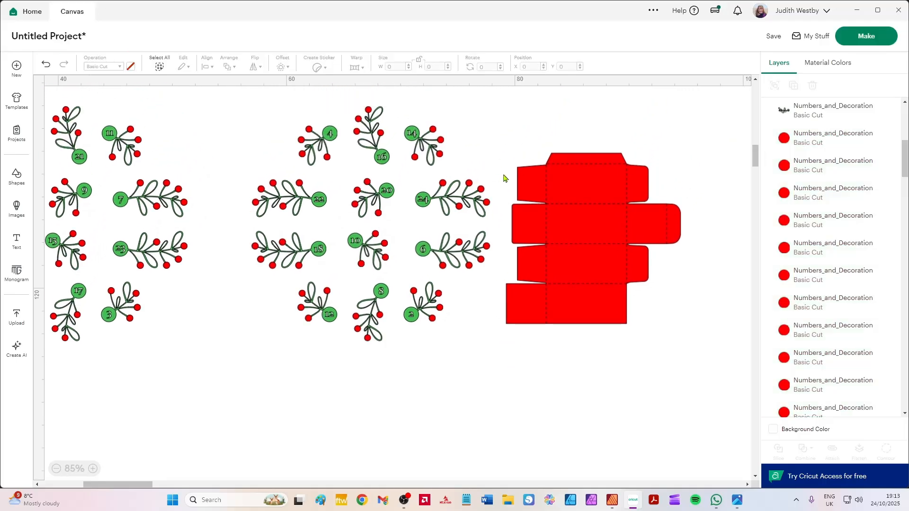
Group the number 24 sprig with its red berries and move it below the long box net.
drag(504, 178, 417, 235)
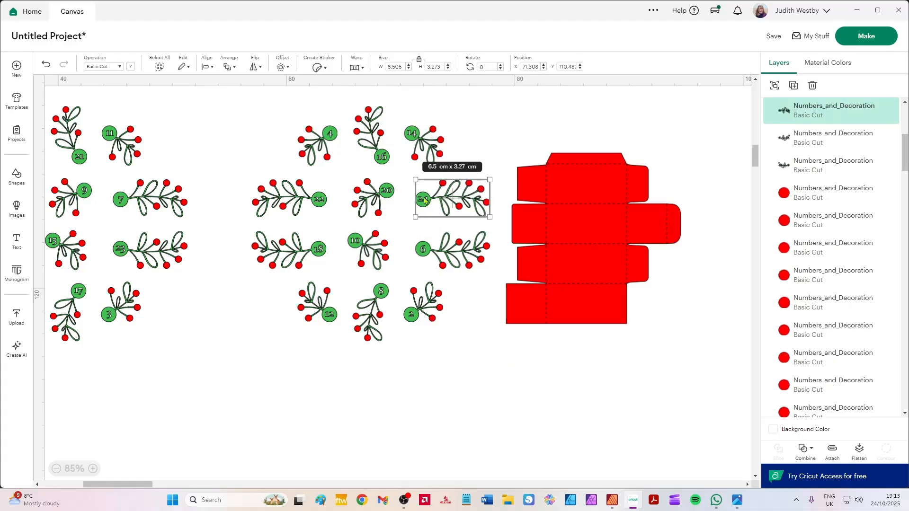
drag(424, 201, 567, 392)
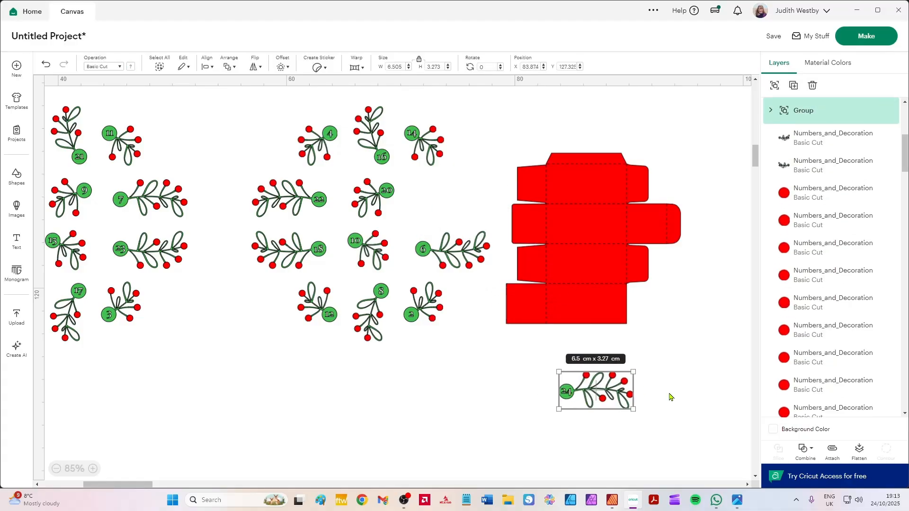
click(681, 345)
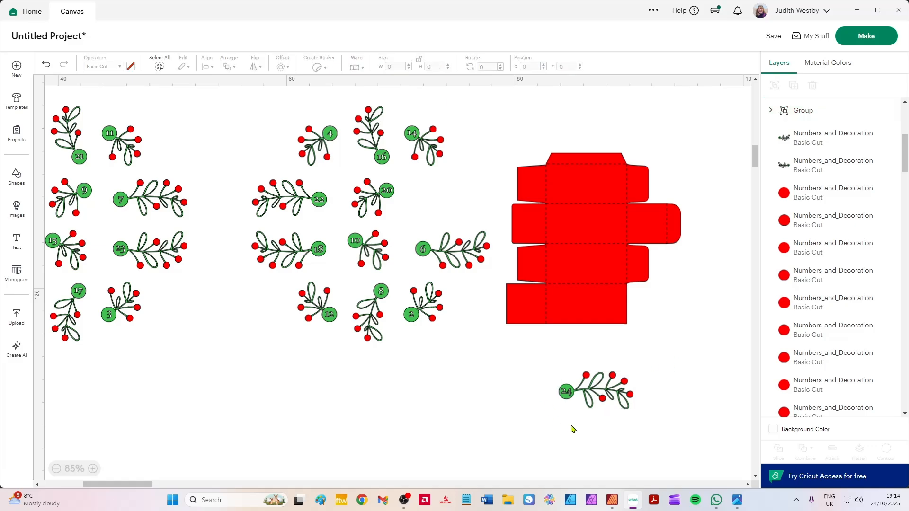
Detach the long box net so its cut outline and score lines become separate layers.
click(593, 402)
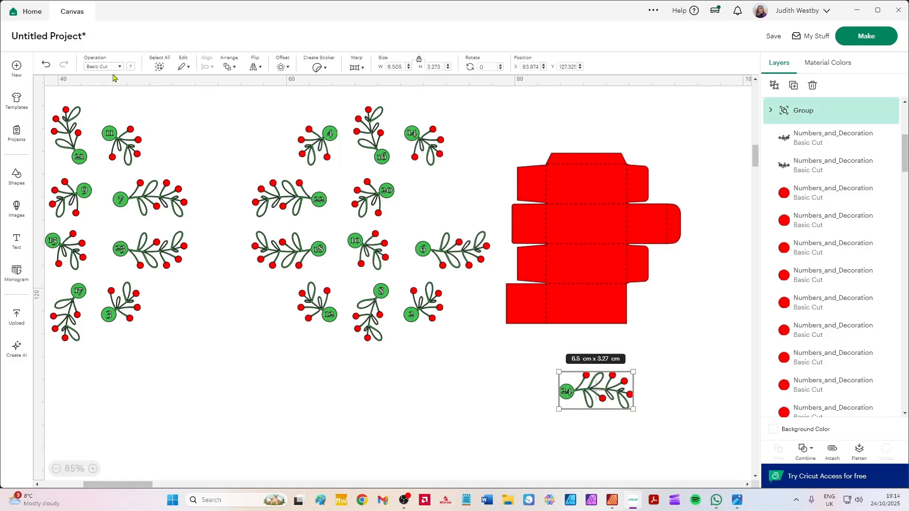
click(599, 313)
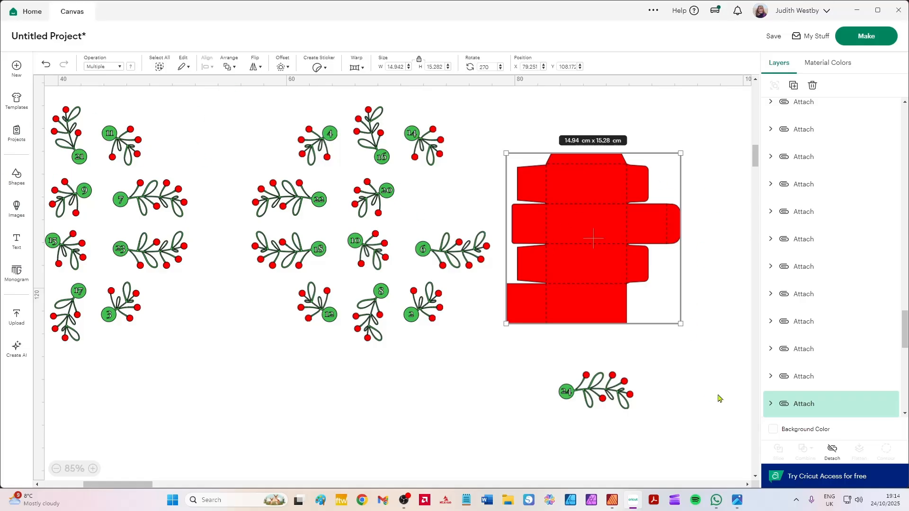
click(831, 452)
click(676, 372)
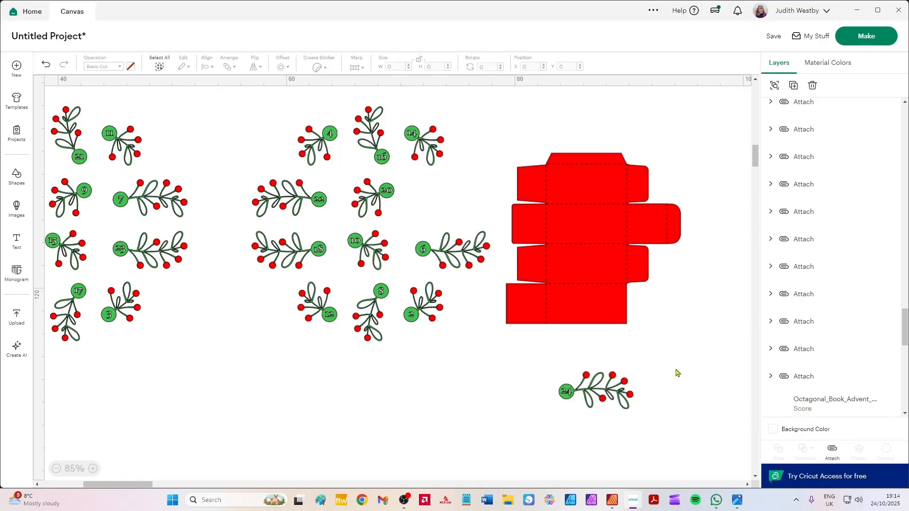
Recolour the long box net's cut outline from the material colours to white.
click(585, 316)
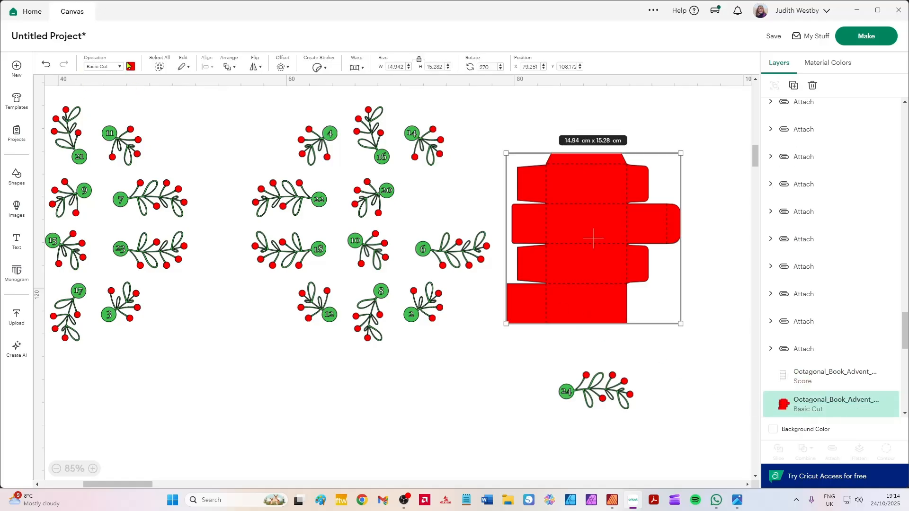
click(132, 67)
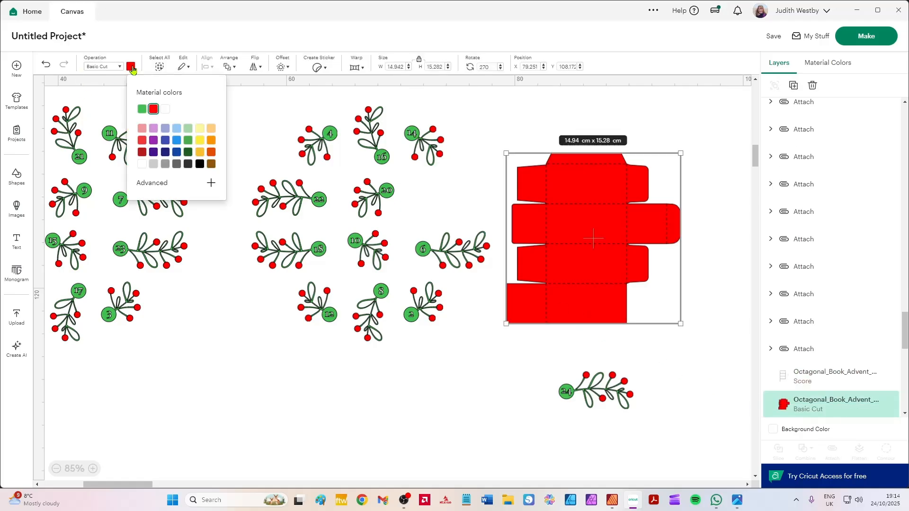
click(142, 164)
click(724, 351)
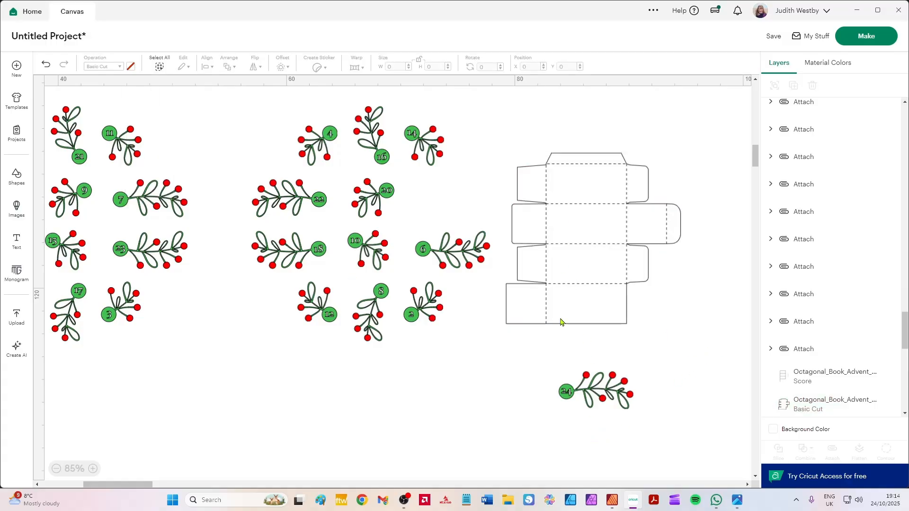
Move the number 24 berry decoration onto the box net's second large panel and centre it within the score lines.
drag(594, 392, 584, 227)
scroll(588, 233, up, 3)
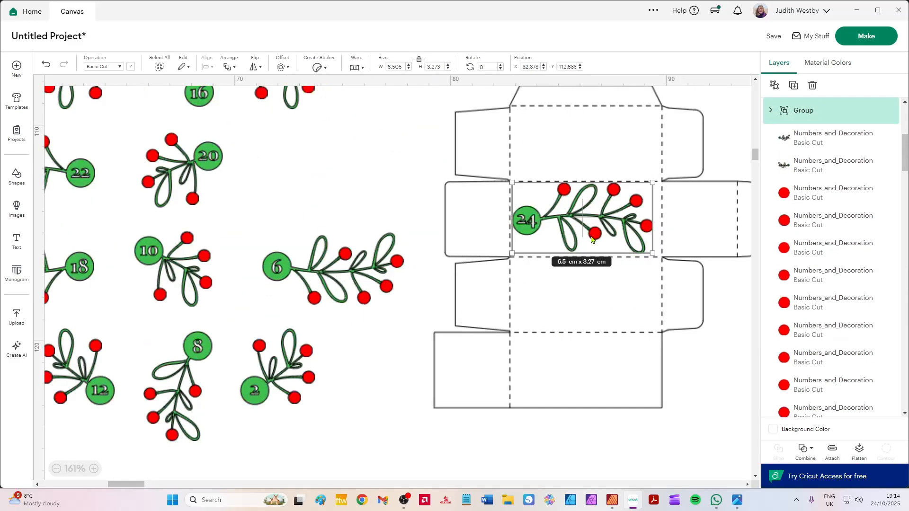
scroll(588, 233, up, 2)
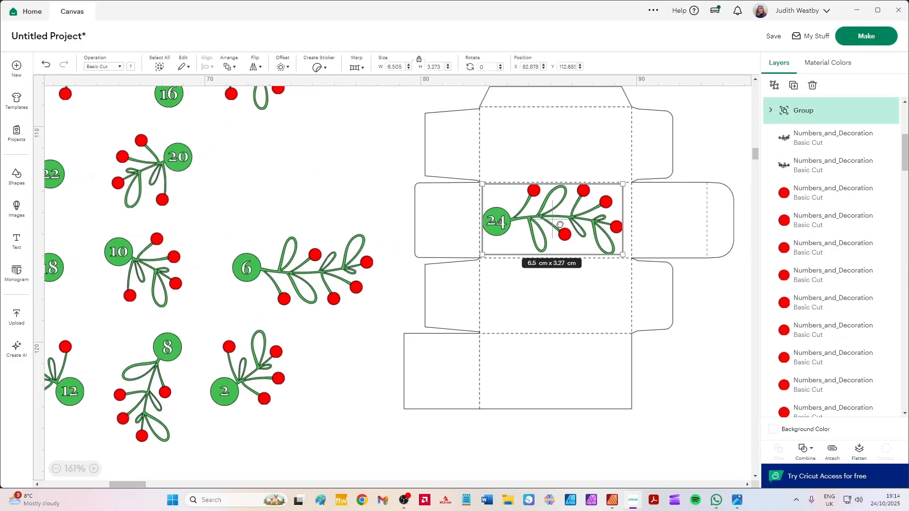
drag(547, 217, 550, 218)
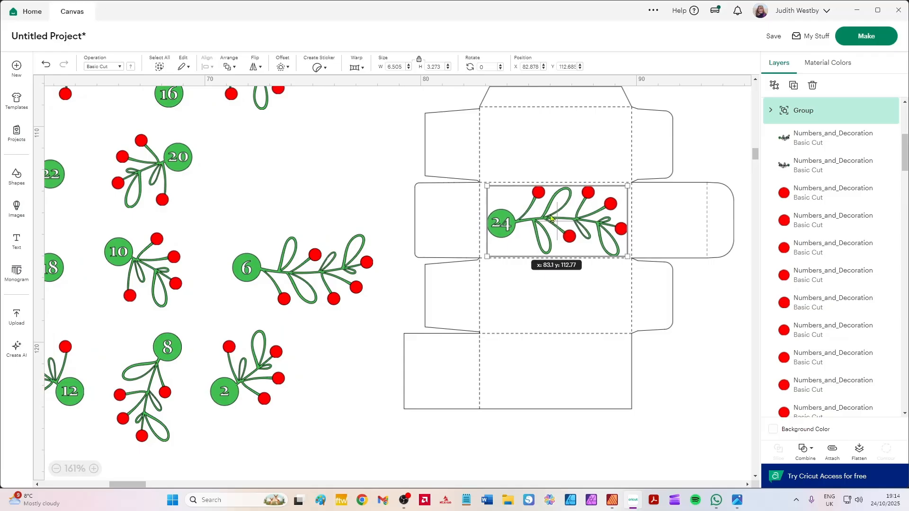
drag(551, 219, 550, 218)
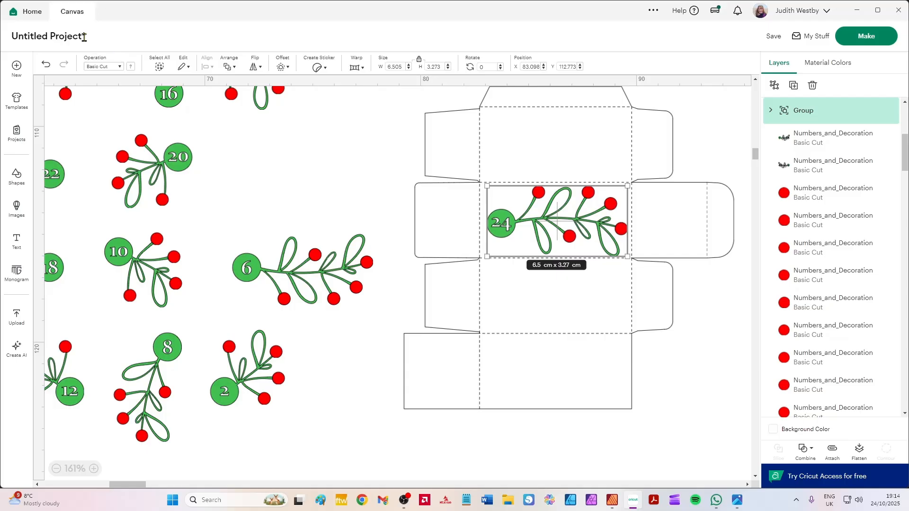
Set the operation of both the number 24 decoration and the box net's cut outline to Print Then Cut.
click(97, 69)
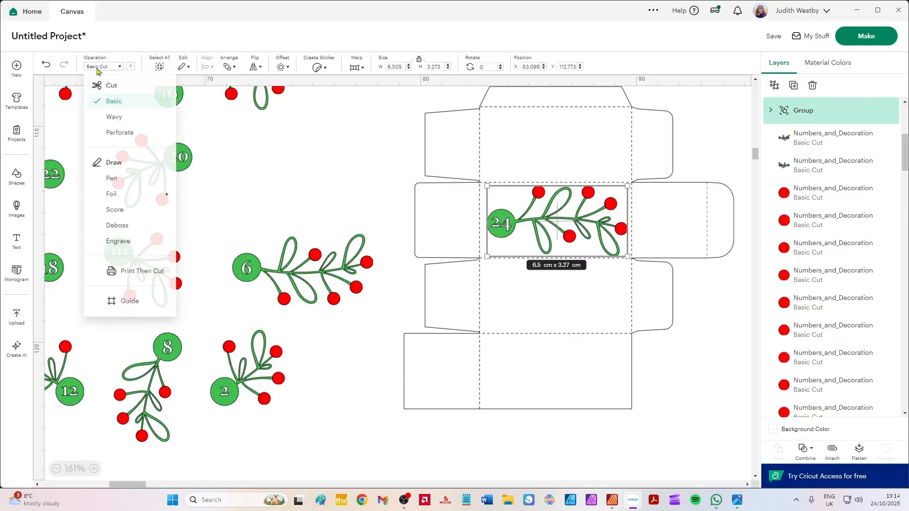
click(150, 277)
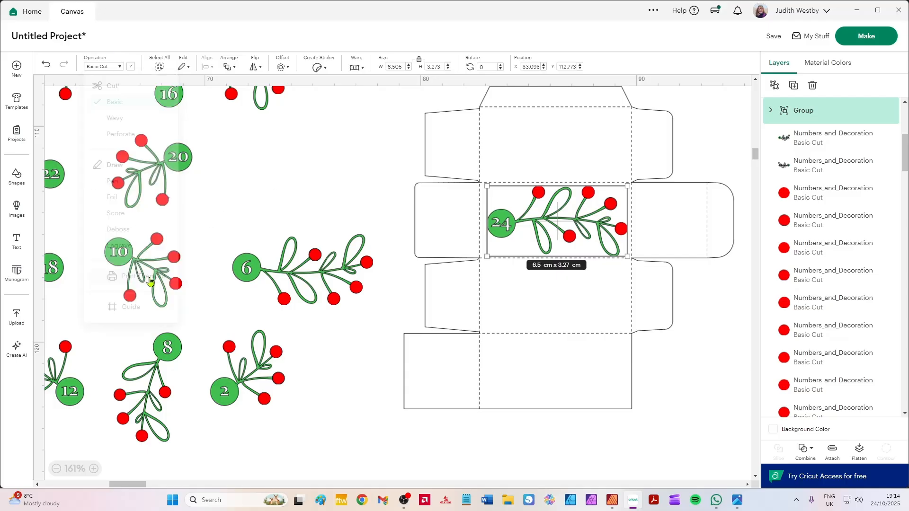
click(680, 245)
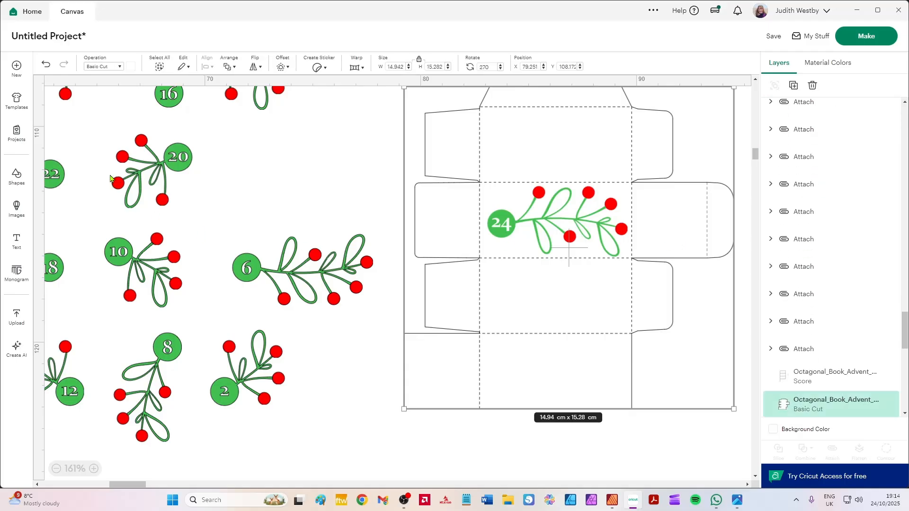
click(101, 66)
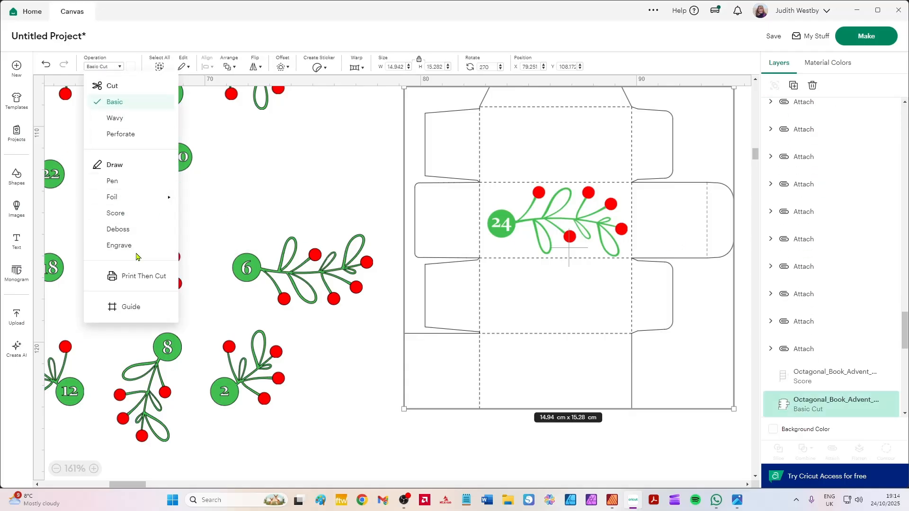
click(144, 278)
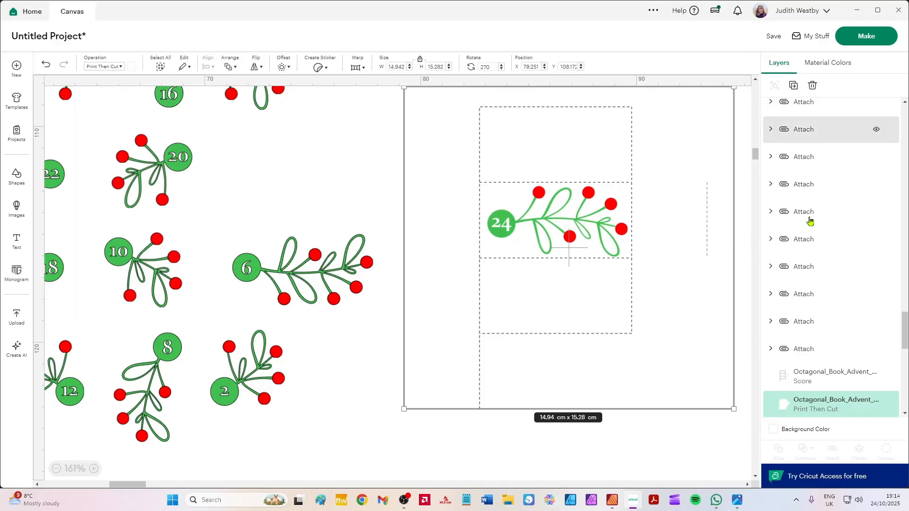
Set the canvas background colour to light blue so the white box net stands out.
click(773, 429)
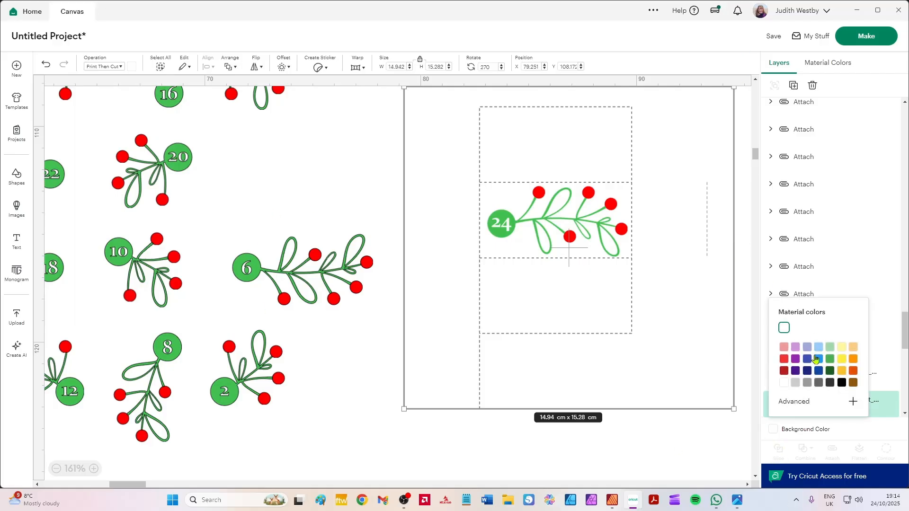
click(819, 350)
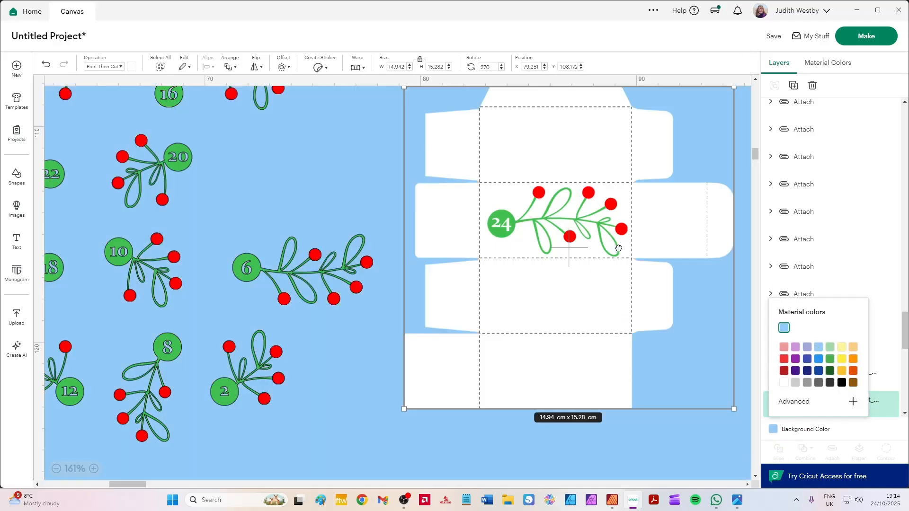
drag(615, 251, 539, 300)
click(691, 269)
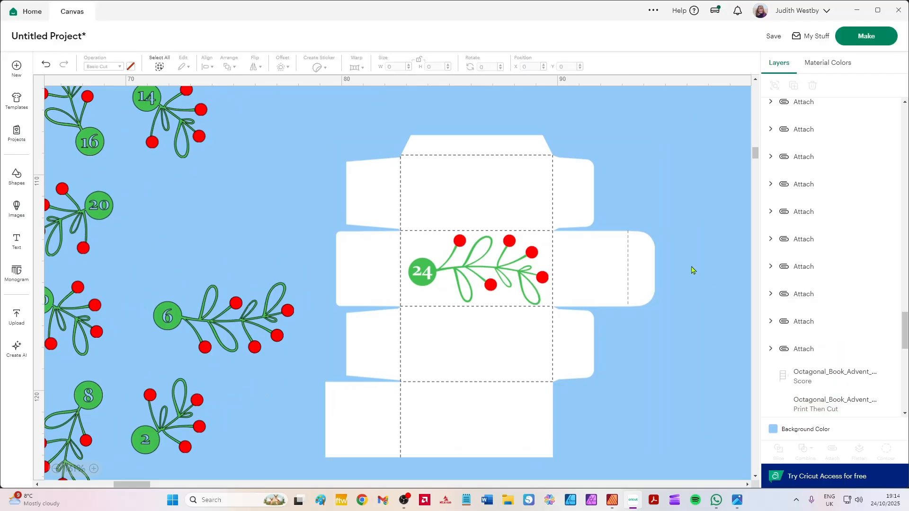
Flatten the number 24 decoration and the box net outline into one printable layer, leaving out the score lines.
click(532, 254)
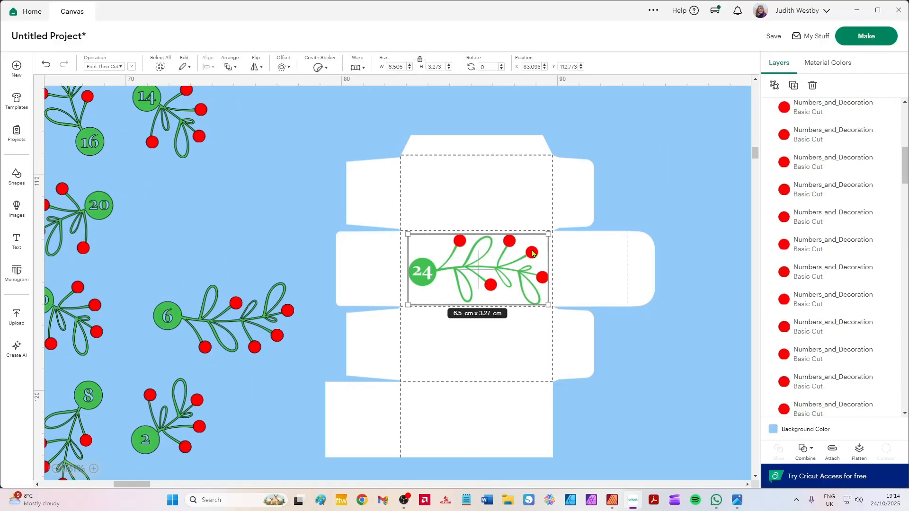
shift+click(534, 437)
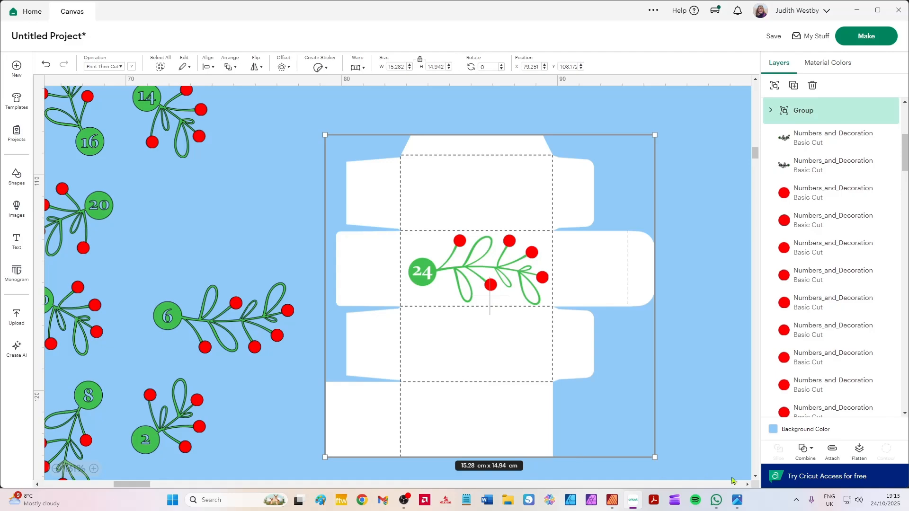
click(867, 449)
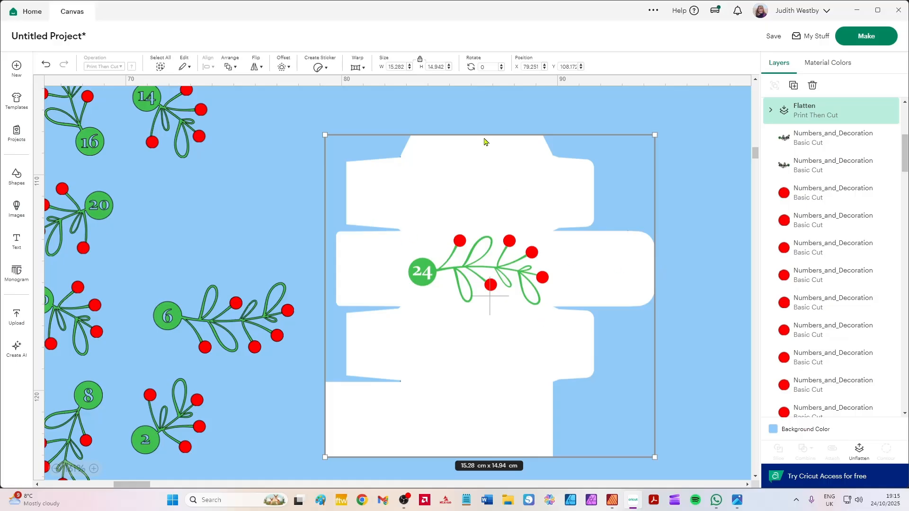
Send the flattened box net to the back and attach the score lines to it.
click(234, 67)
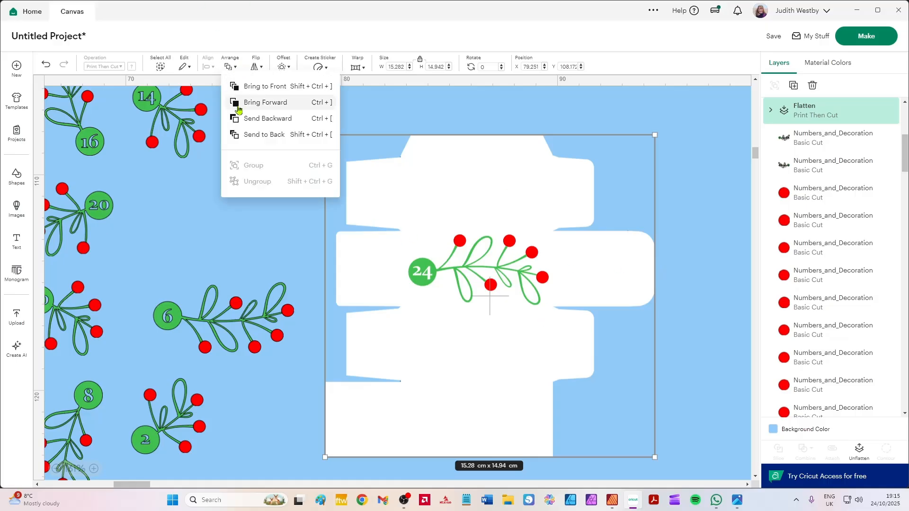
click(248, 134)
click(724, 162)
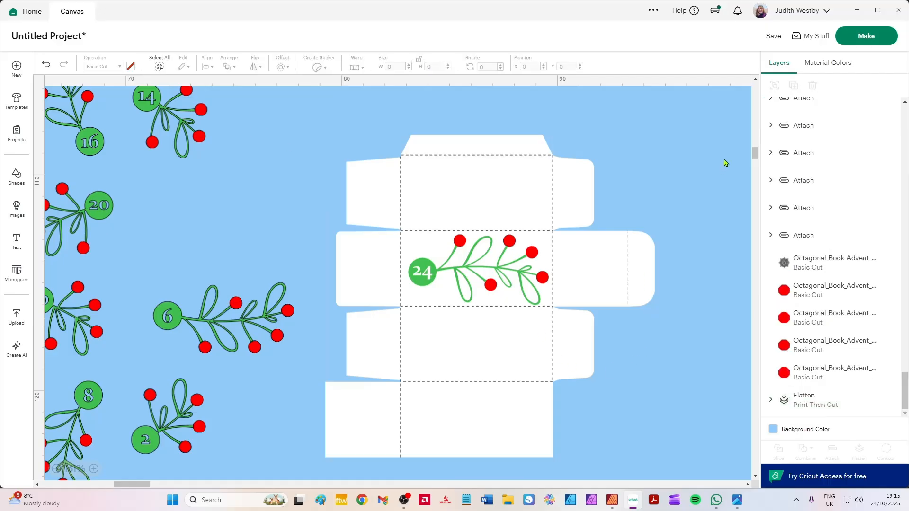
drag(718, 125, 313, 479)
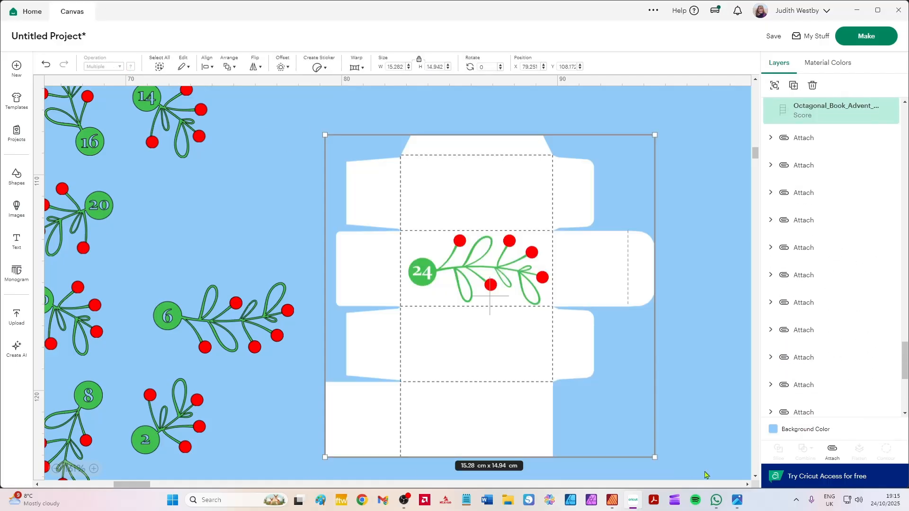
click(829, 449)
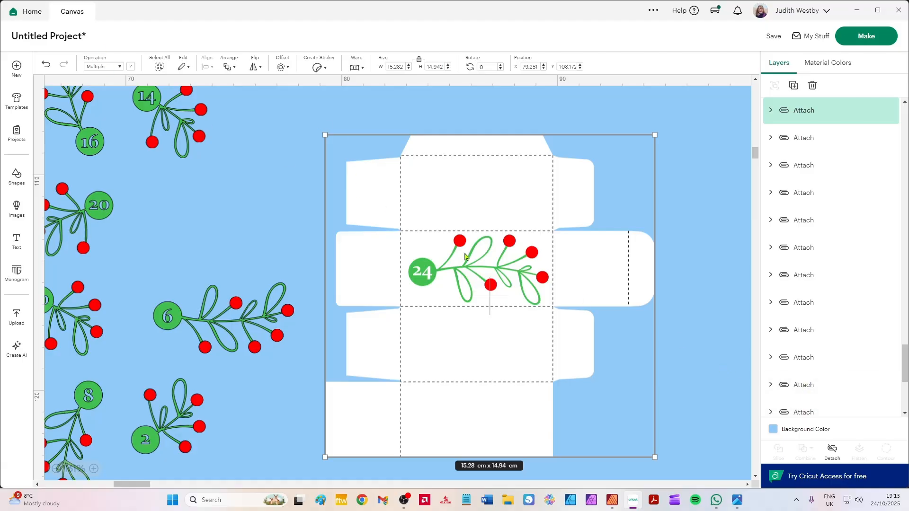
Paste a copy of the attached number 24 box net and place it overlapping the original.
click(570, 129)
click(533, 187)
key(ctrl+v)
drag(463, 206, 567, 318)
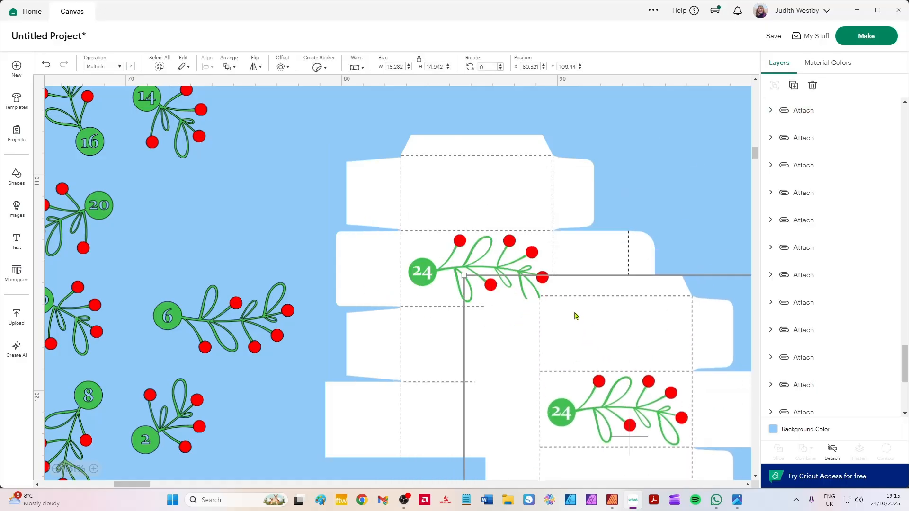
Preview the two box nets on the mats with material sizes 21 cm x 29.7 cm and 21.6 cm wide, and return to the canvas.
click(858, 42)
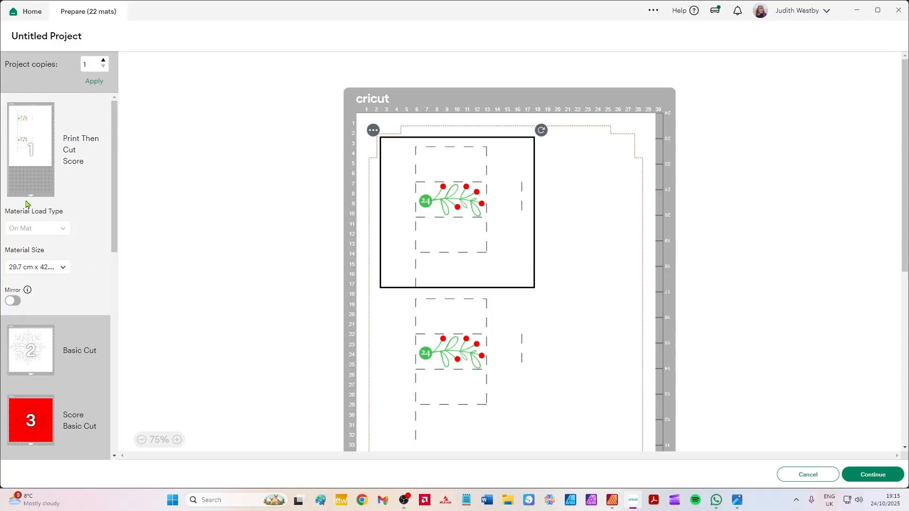
click(48, 267)
click(59, 295)
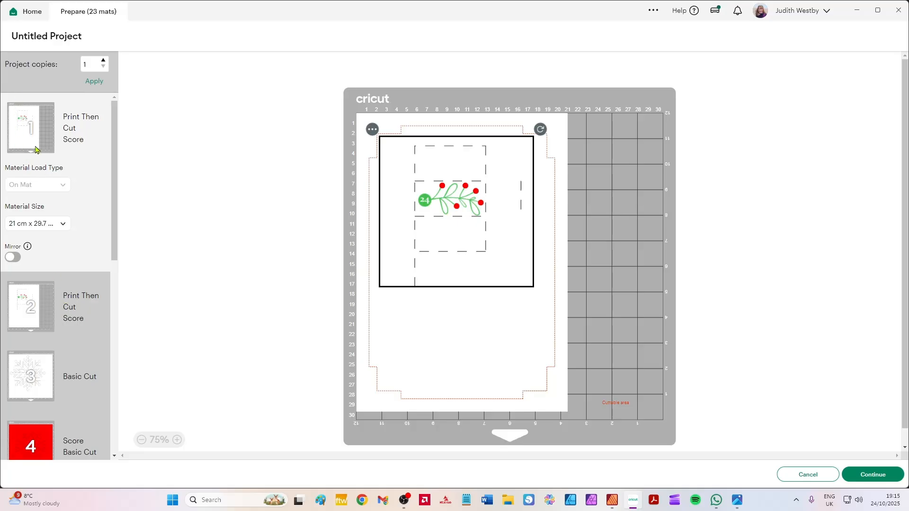
click(51, 228)
click(61, 261)
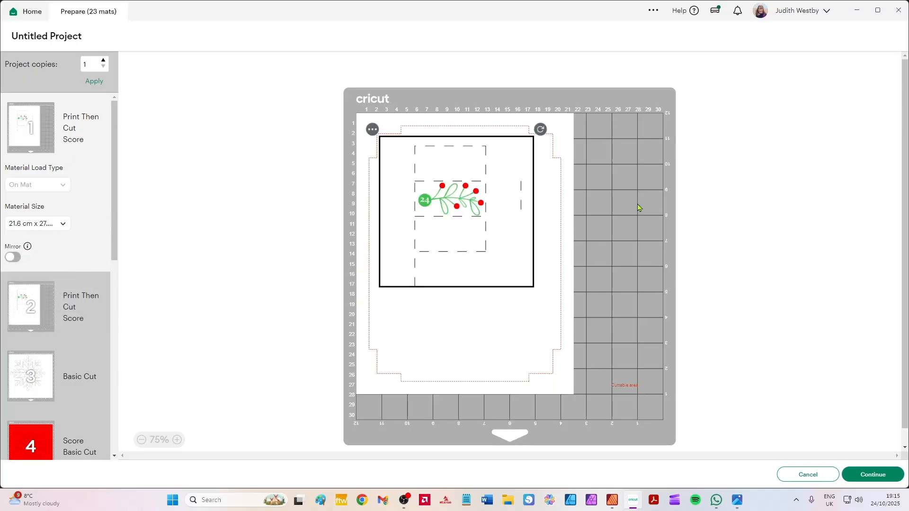
click(809, 475)
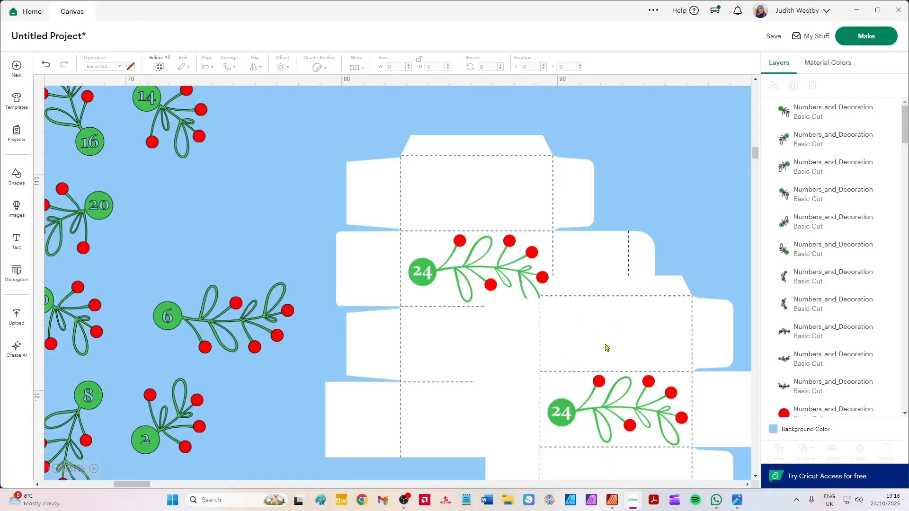
Delete the duplicate number 24 box net.
drag(605, 347, 555, 396)
key(Delete)
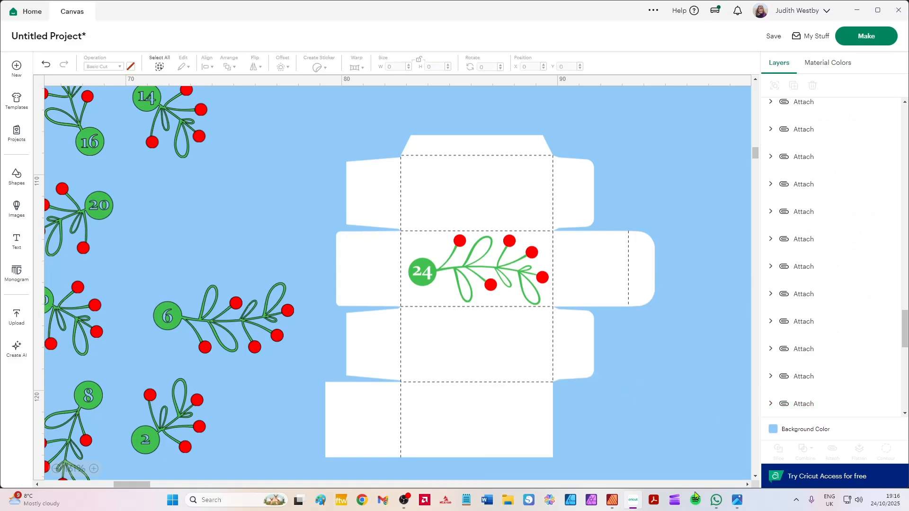
Switch to the photo viewer to examine the finished calendar in 3.jpg and how its numbered boxes are arranged.
click(738, 499)
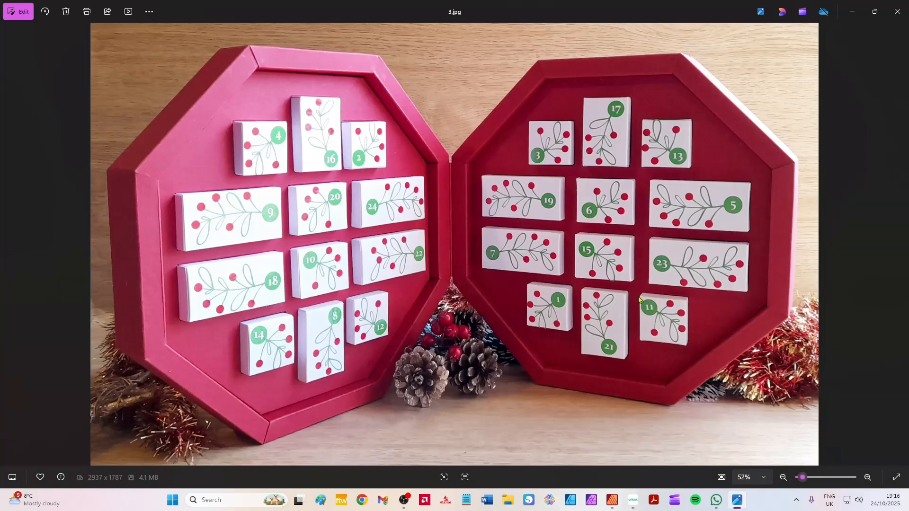